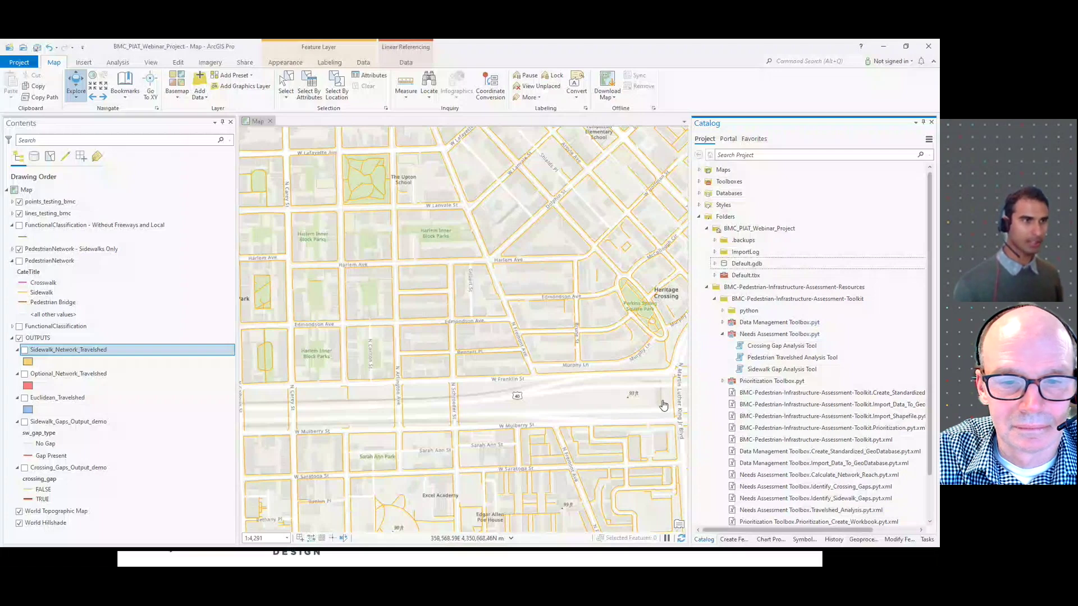
Expand the Needs Assessment Toolbox and open the Sidewalk Gap Analysis Tool.
click(723, 334)
double_click(756, 337)
click(776, 371)
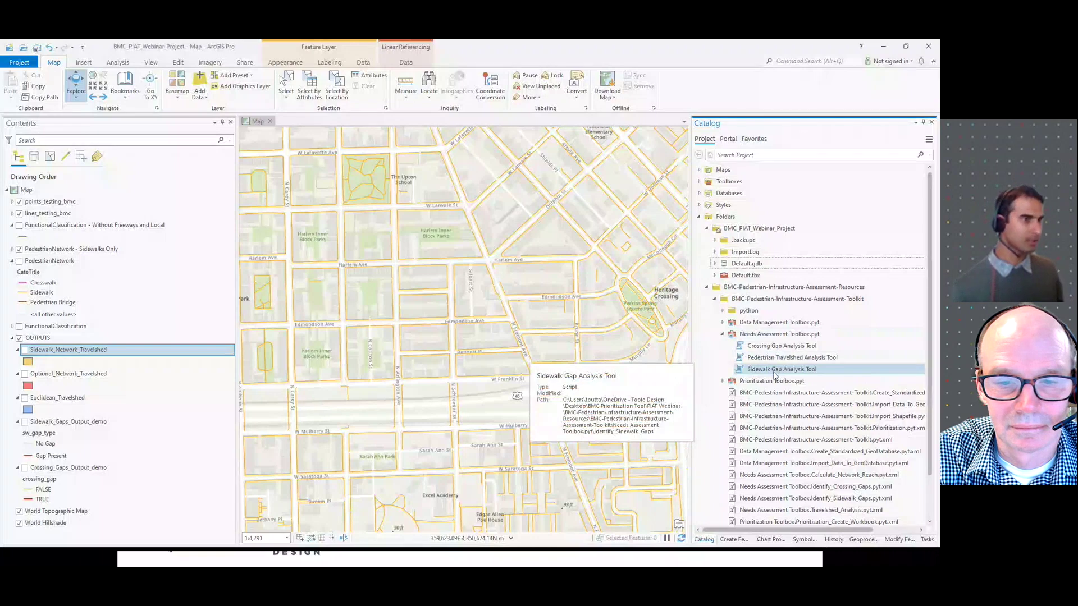
double_click(774, 370)
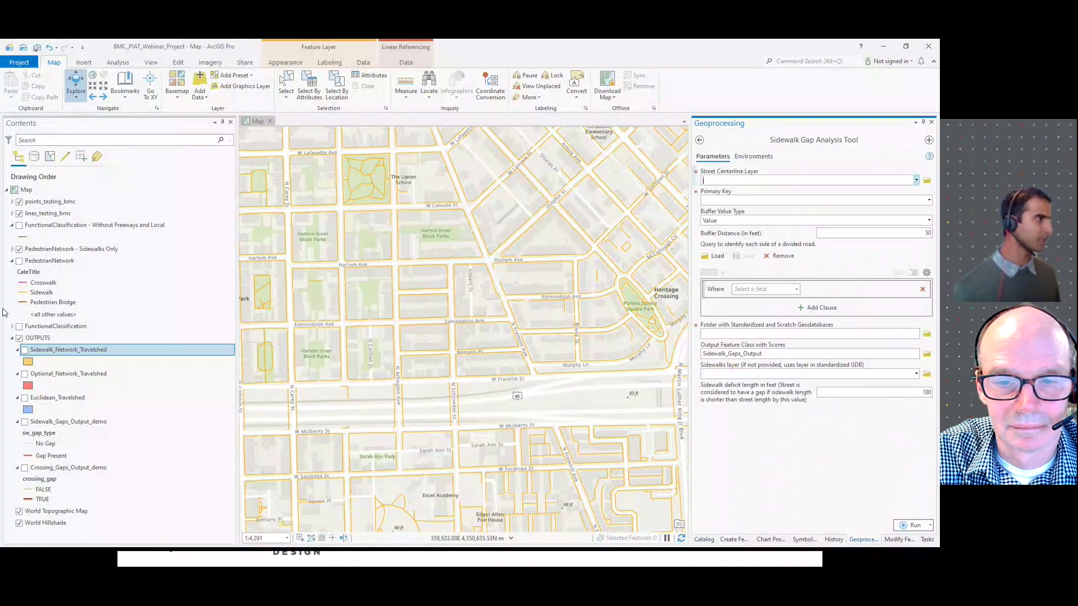
Show FunctionalClassification - Without Freeways and Local and choose it as the Street Centerline Layer.
click(19, 225)
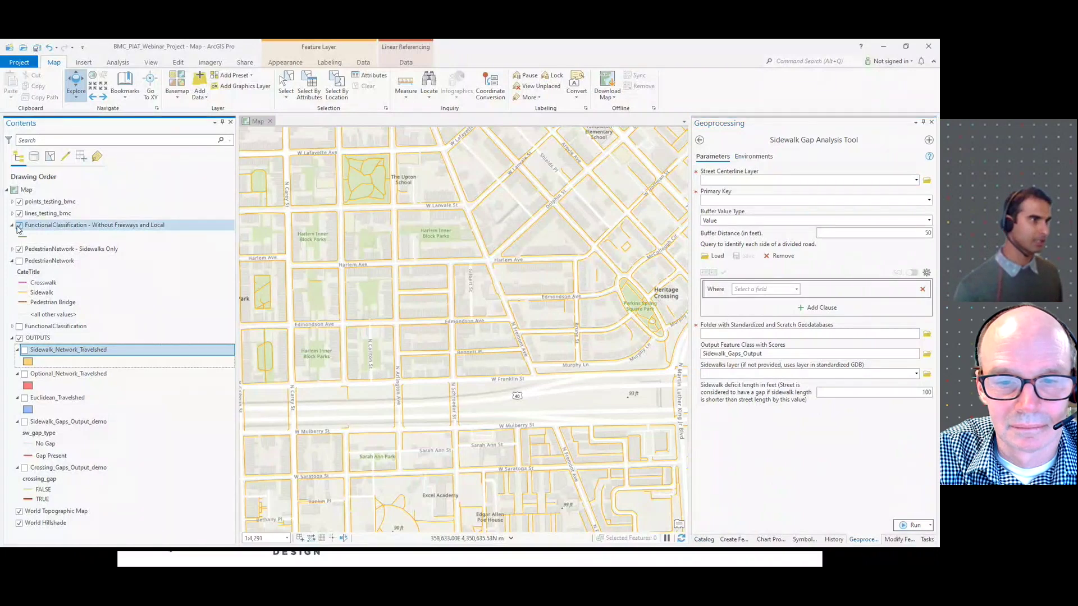
click(75, 230)
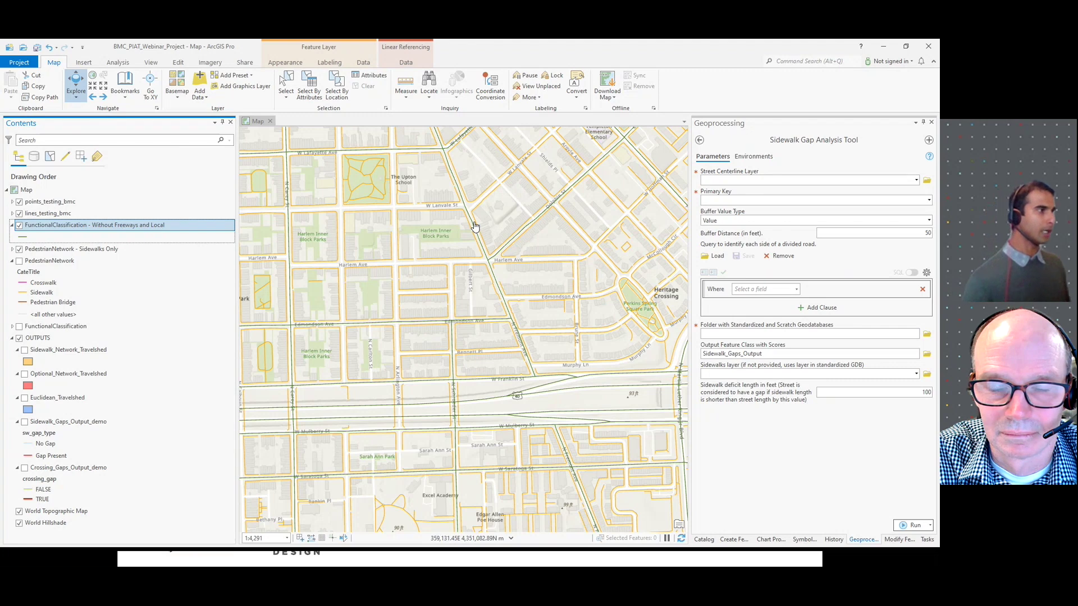
click(917, 181)
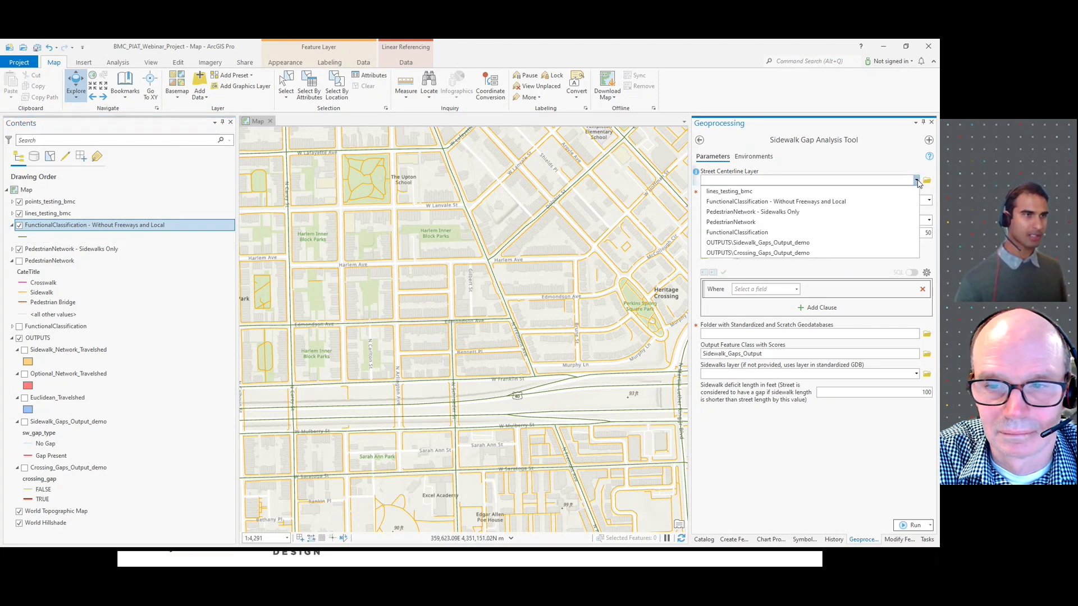
click(750, 204)
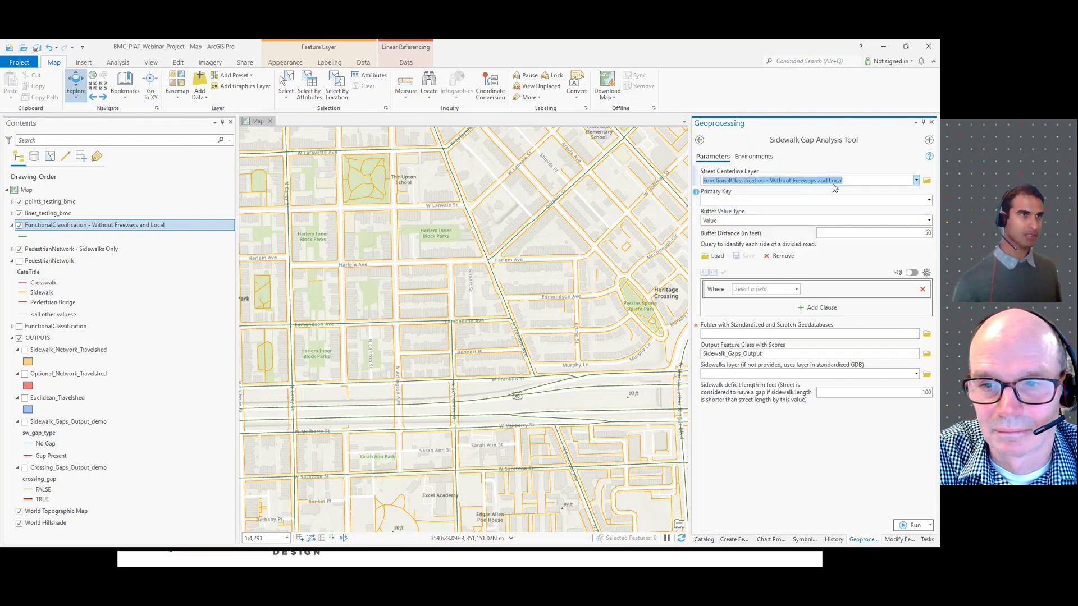
right_click(121, 227)
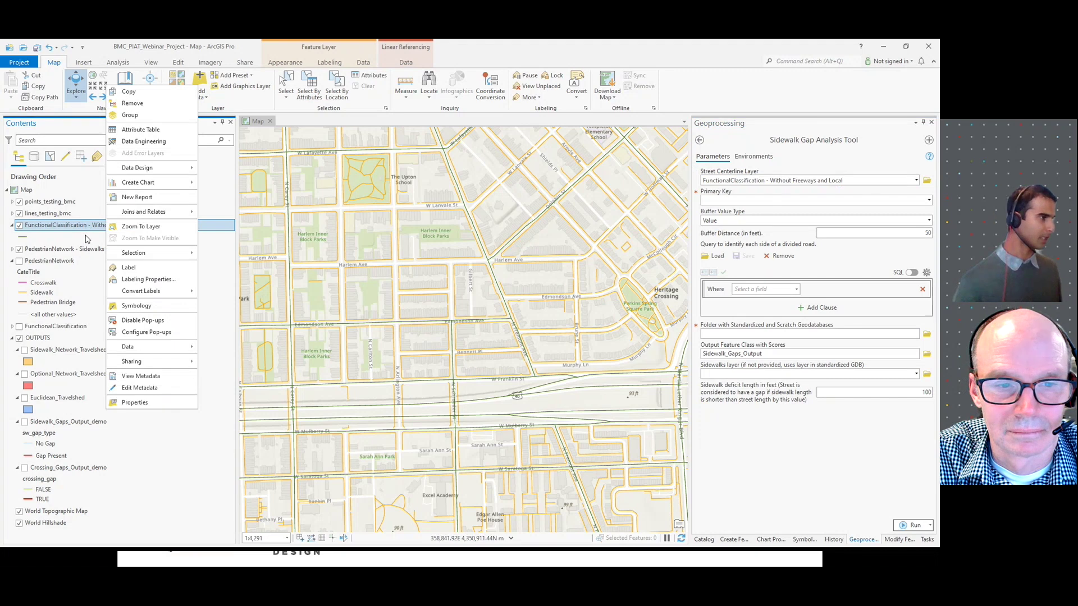
click(132, 407)
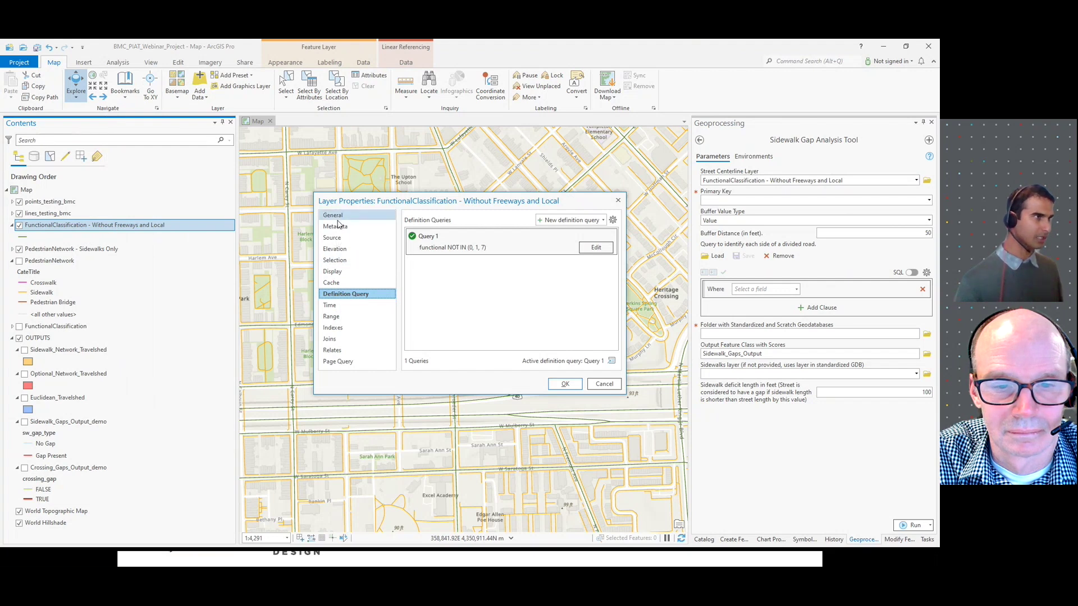
click(596, 247)
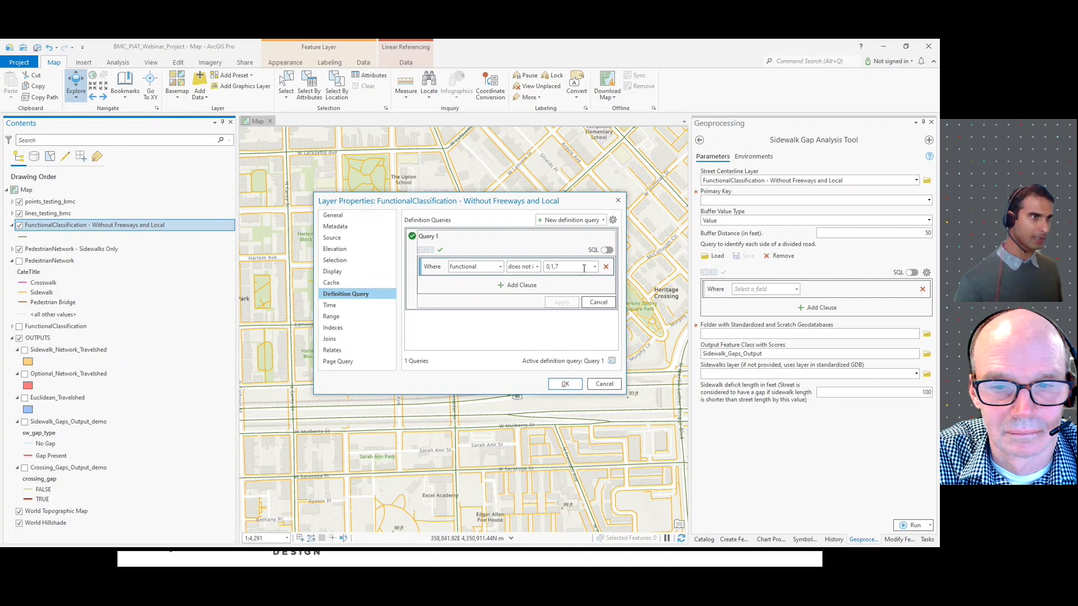
click(595, 268)
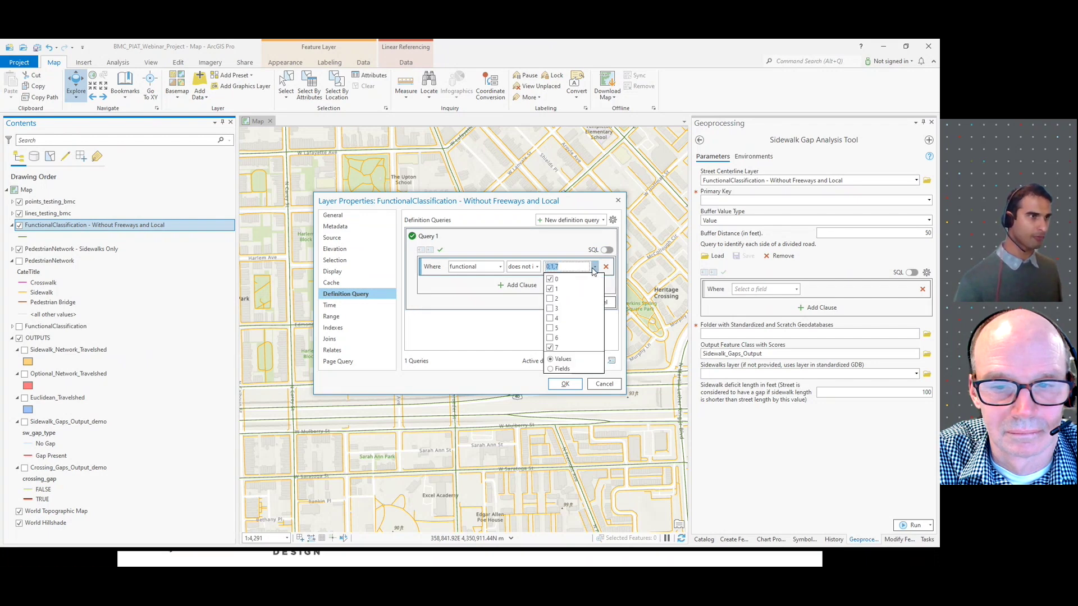
click(508, 220)
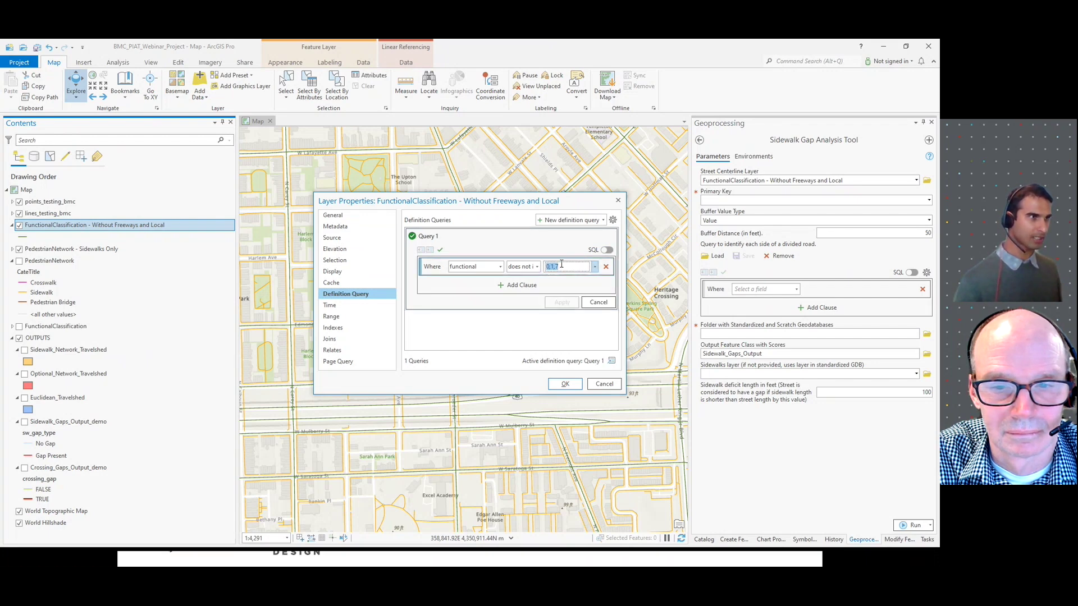
click(597, 304)
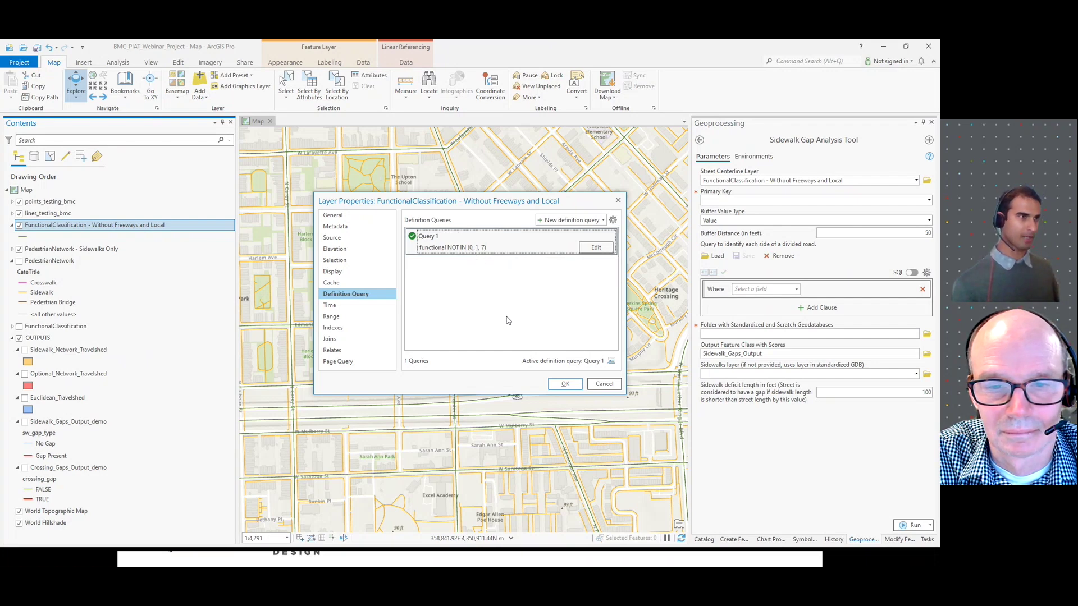
click(565, 384)
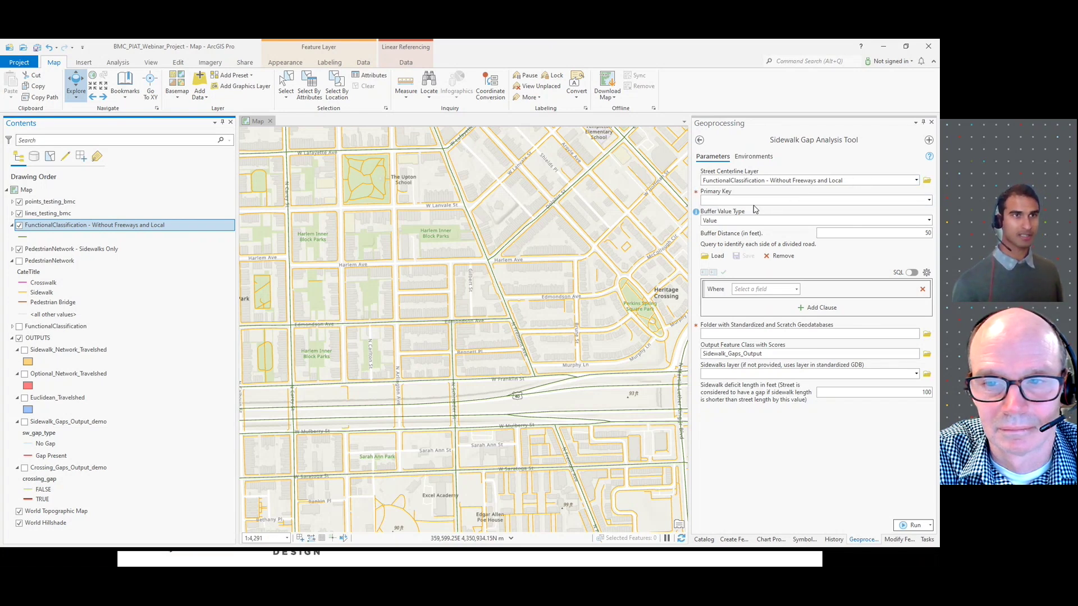
Set the tool's Primary Key to pkey_field.
click(929, 201)
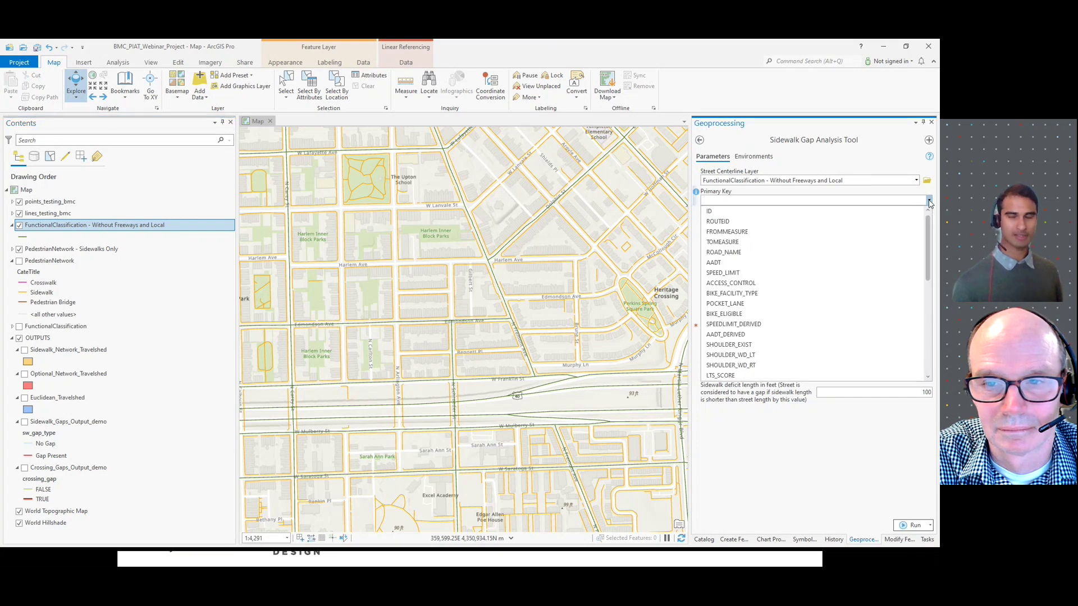
scroll(923, 252, down, 1)
scroll(923, 252, down, 6)
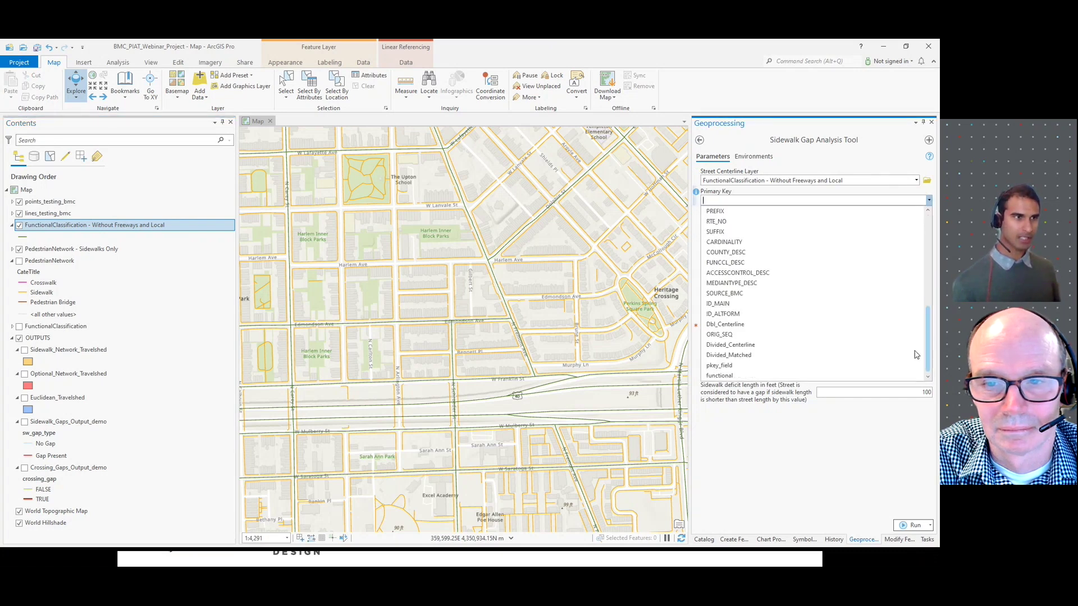
click(725, 366)
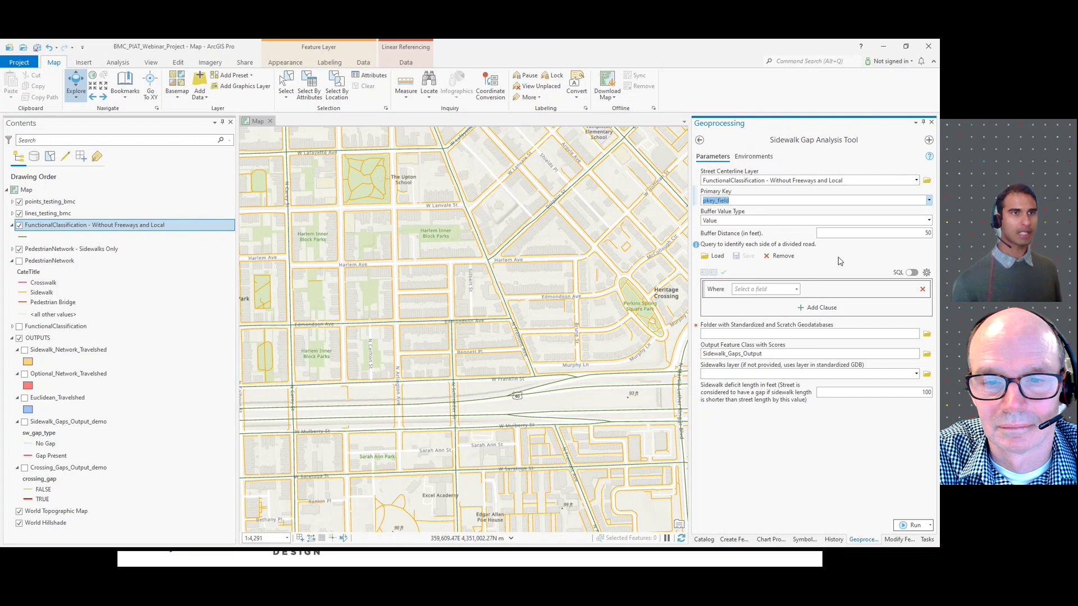
Switch Buffer Value Type to Field and back to Value, keeping a 50-foot buffer distance.
click(904, 235)
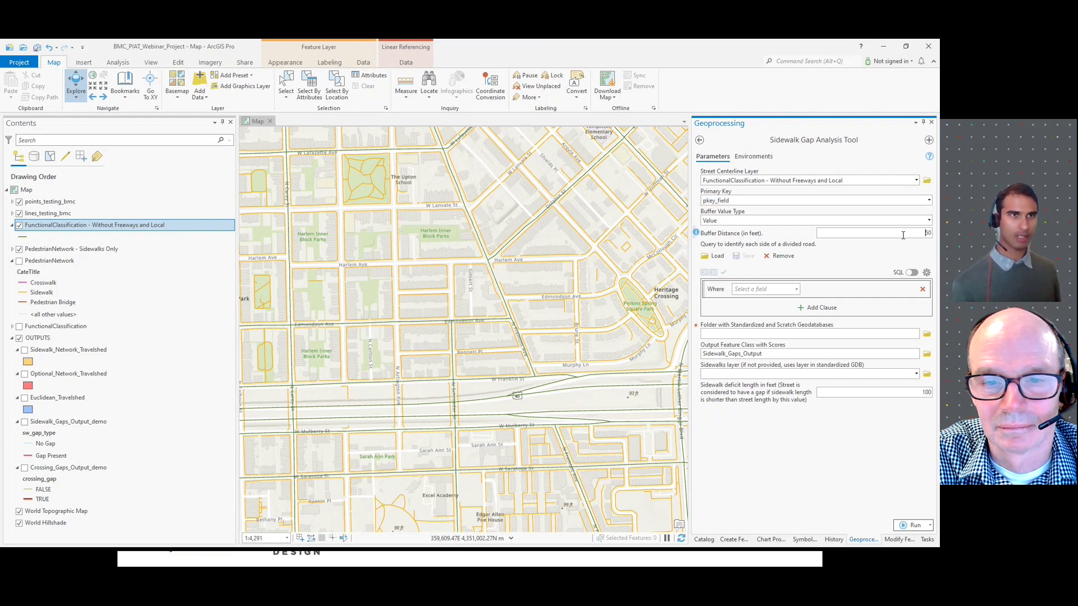
key(Delete)
key(Delete)
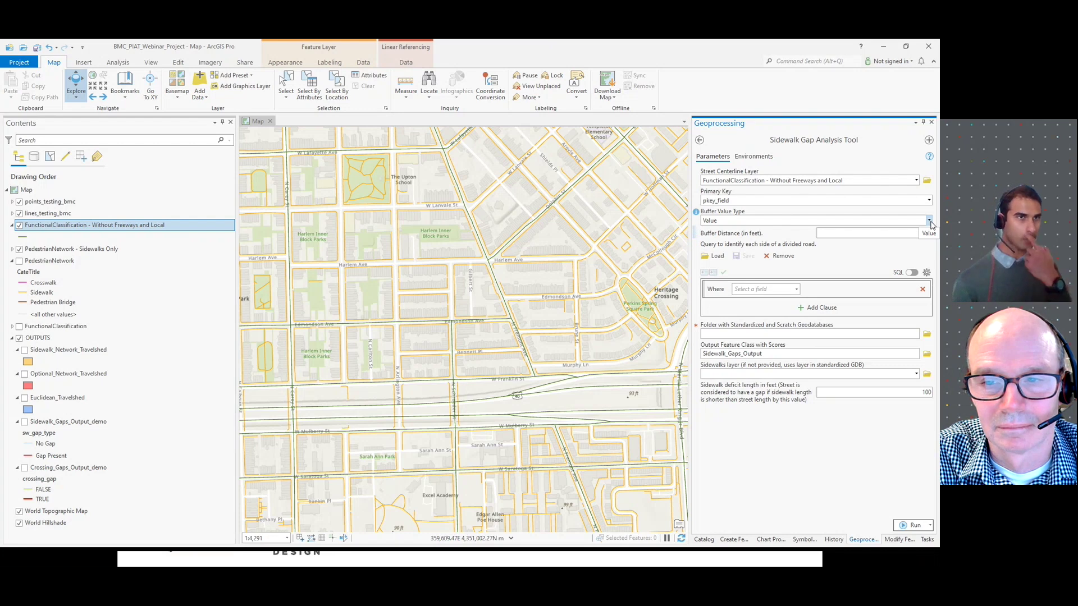
click(929, 221)
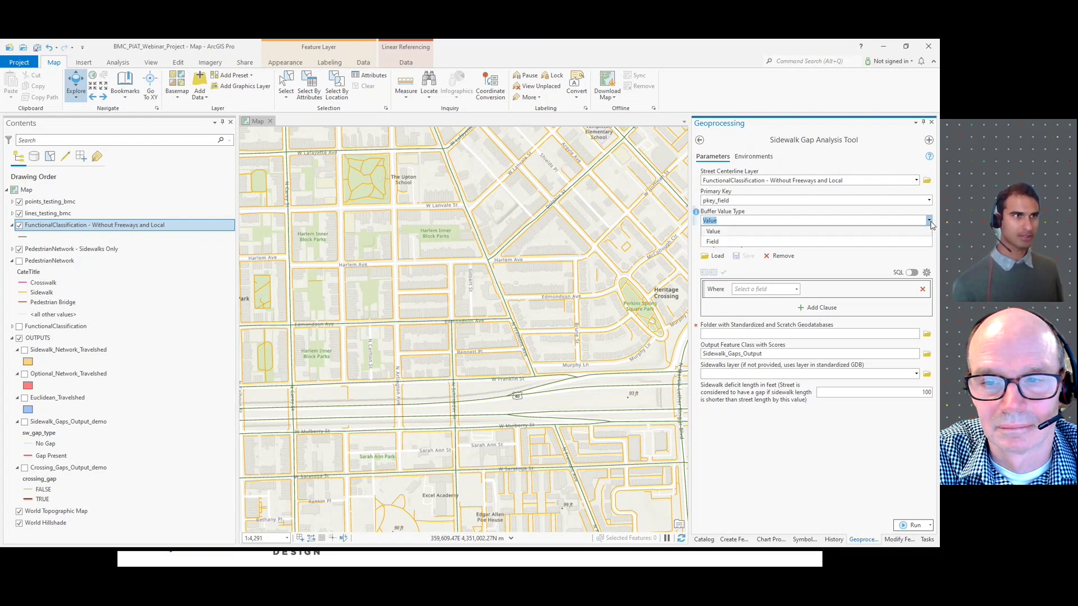
click(713, 242)
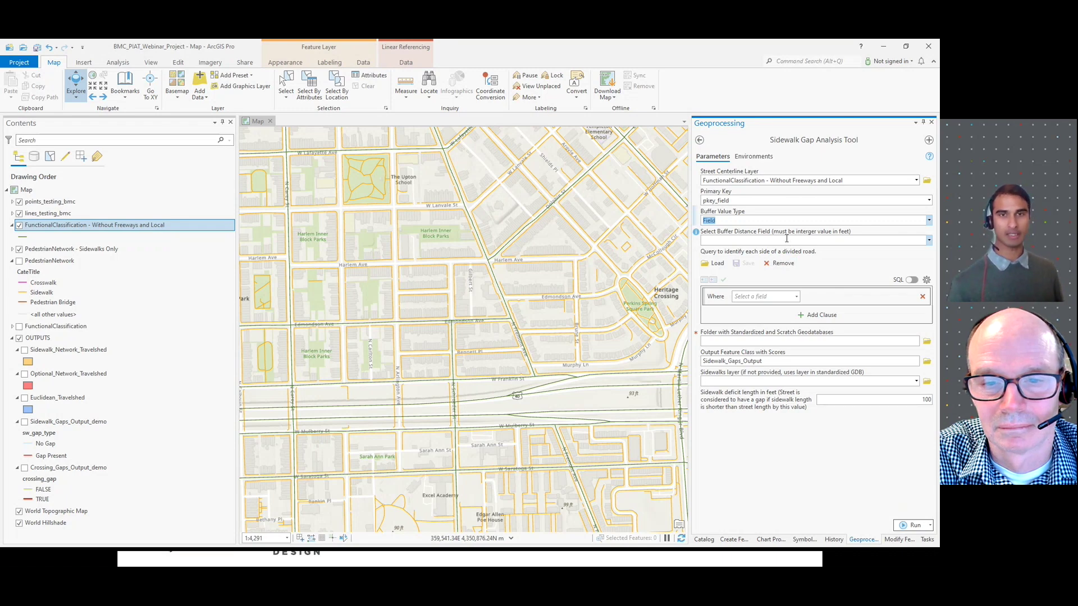
click(875, 223)
click(870, 231)
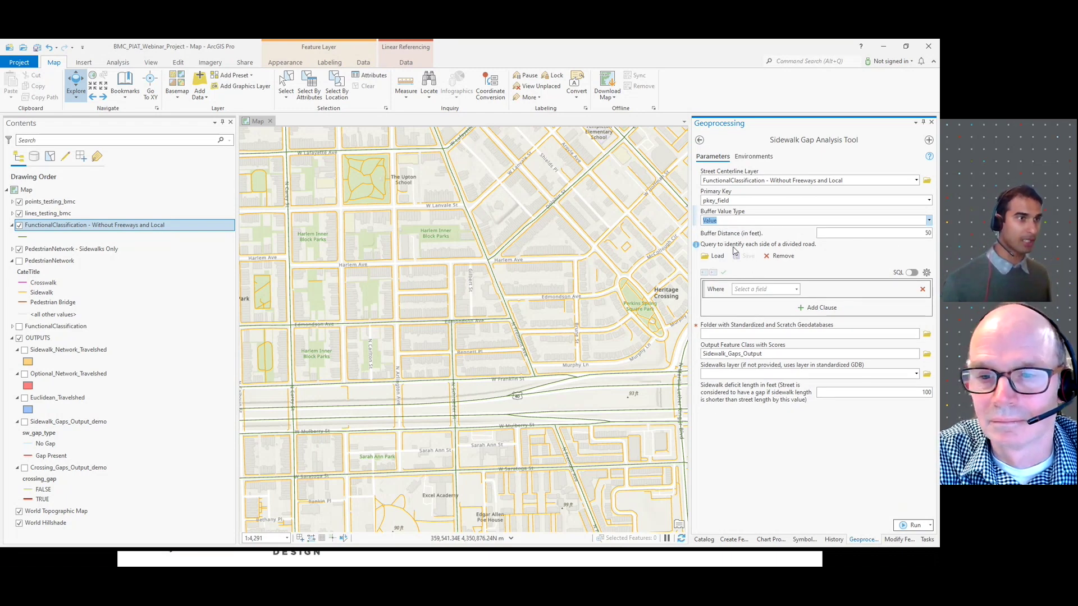
click(797, 289)
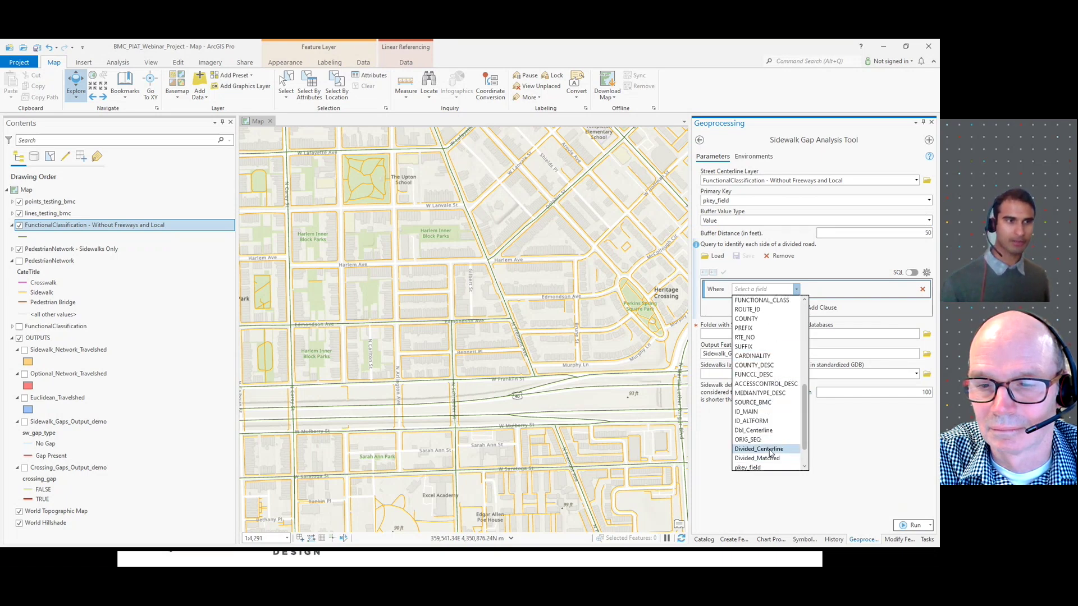
click(759, 449)
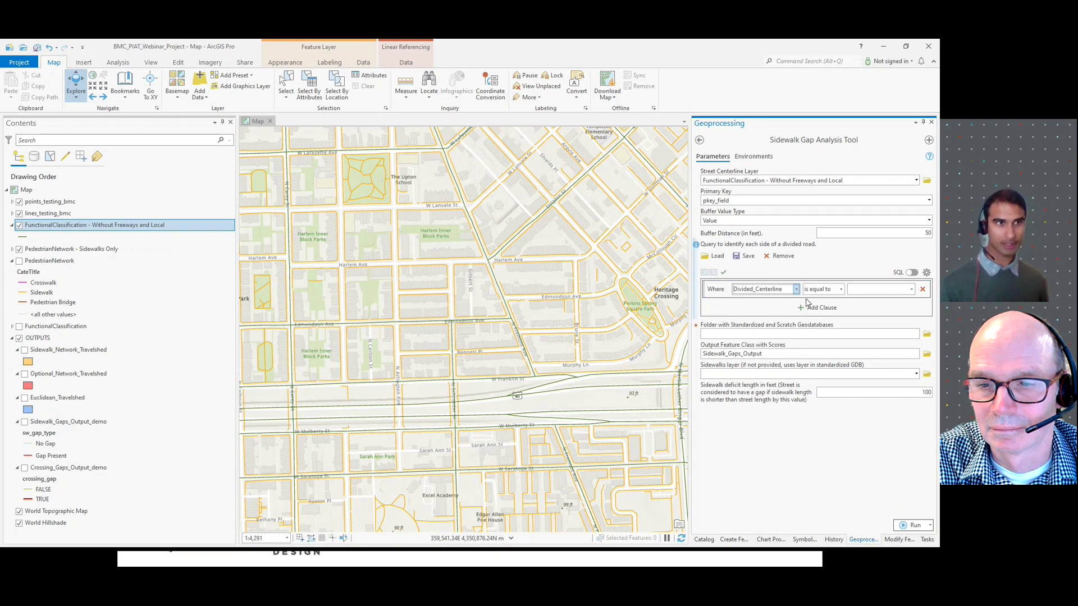
click(911, 291)
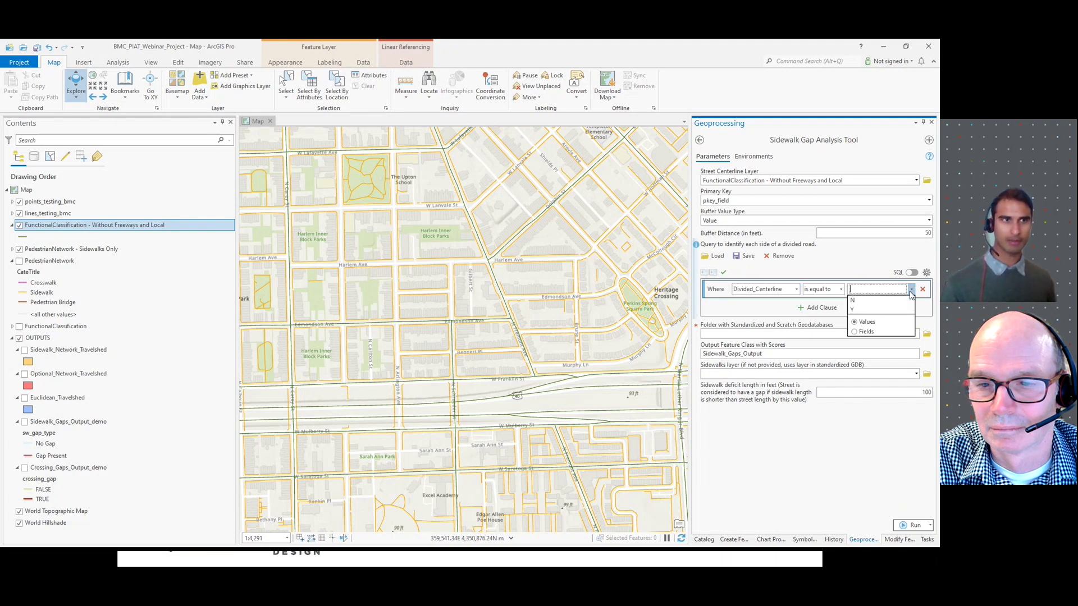
click(872, 314)
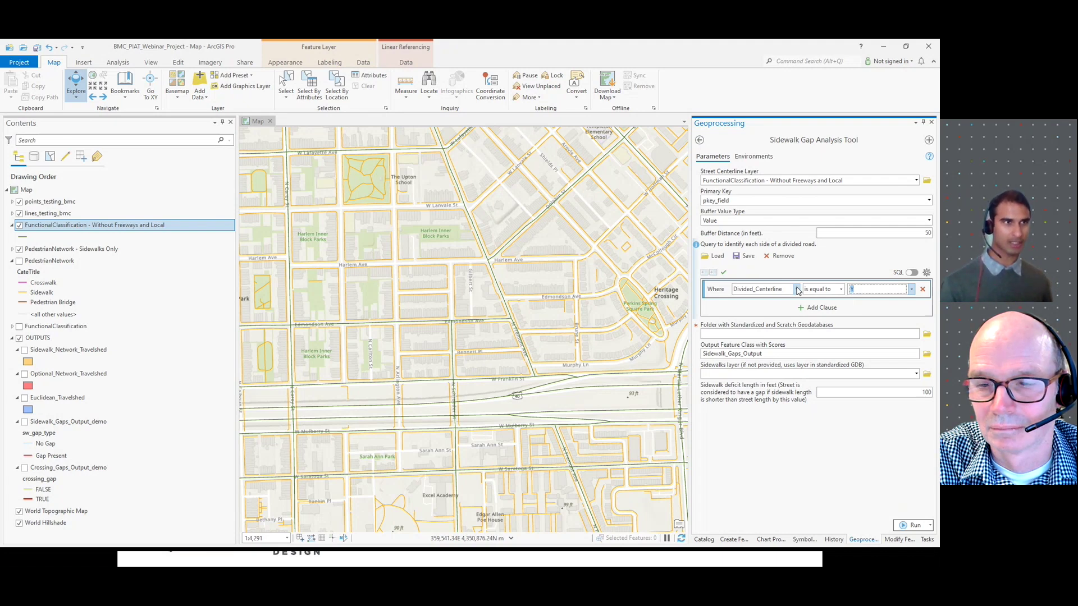
click(781, 258)
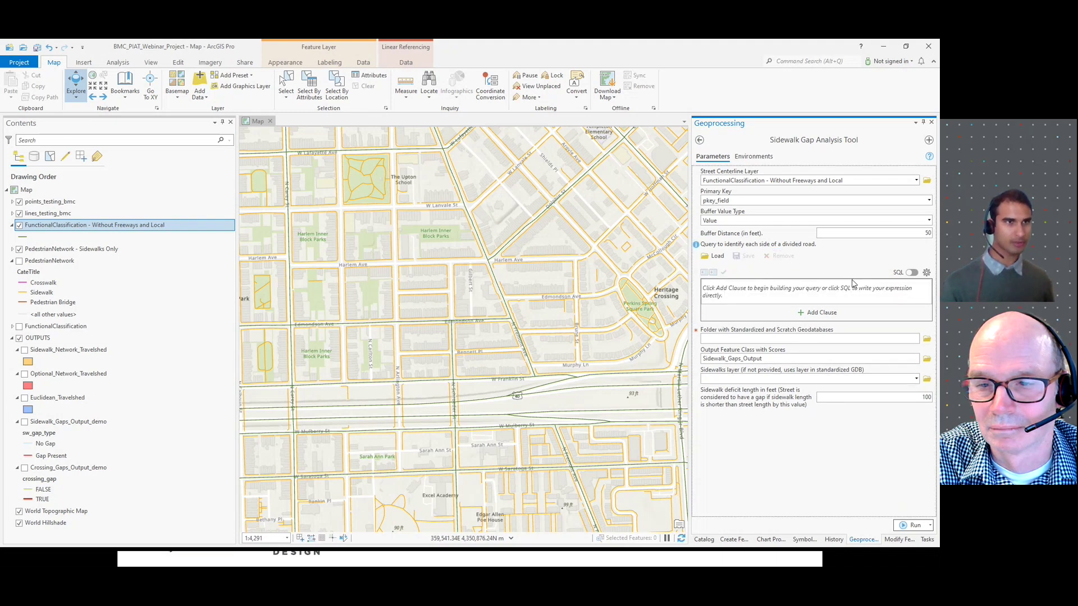
click(832, 316)
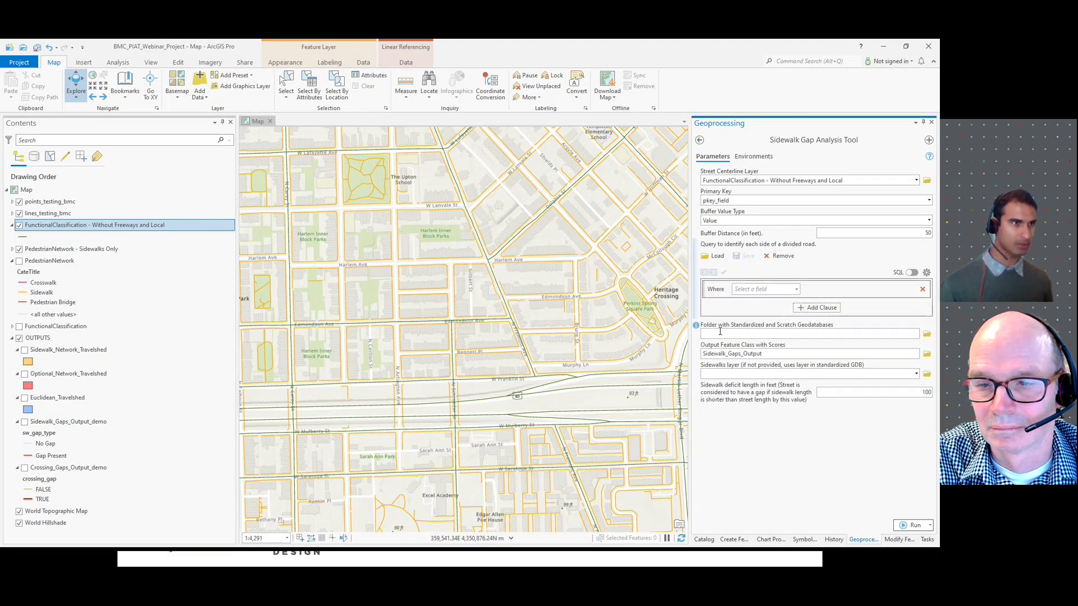
Set the geodatabase folder to ped_infra_strd_gdb_20230126_1.
click(927, 335)
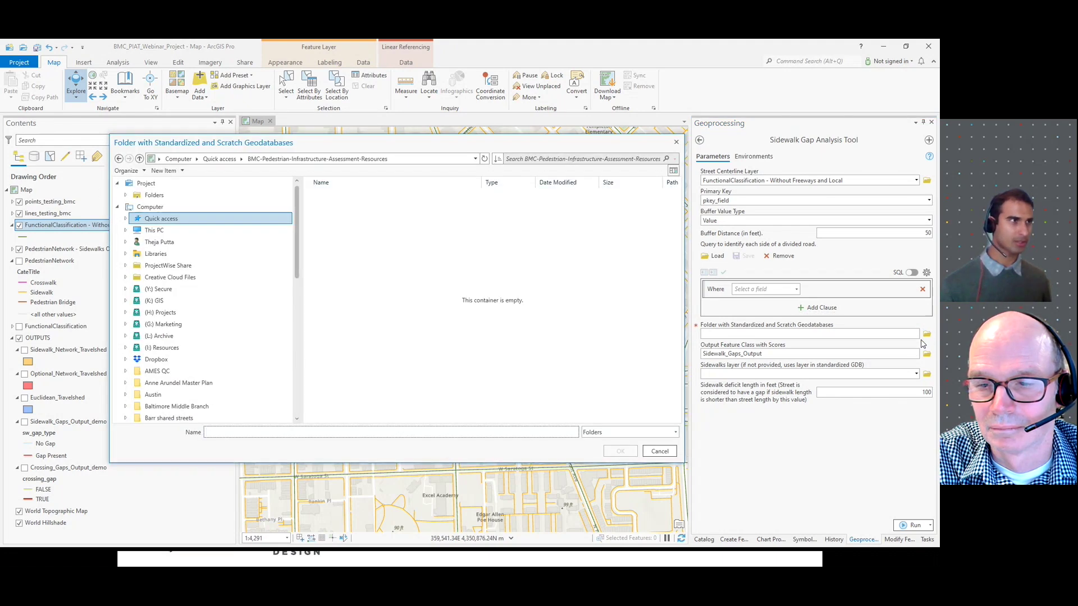
click(154, 195)
double_click(363, 207)
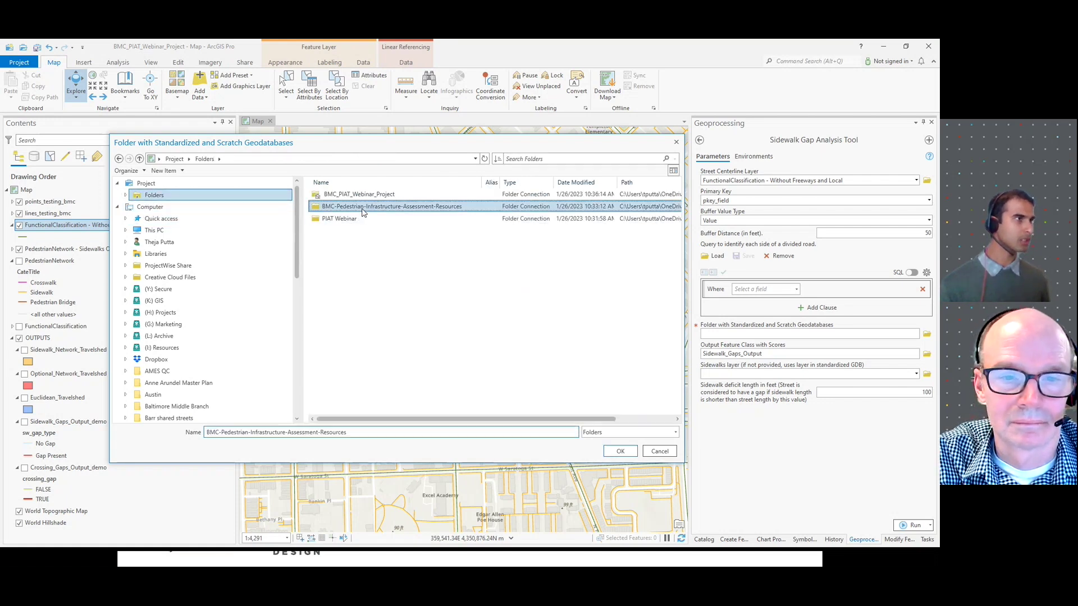
click(352, 207)
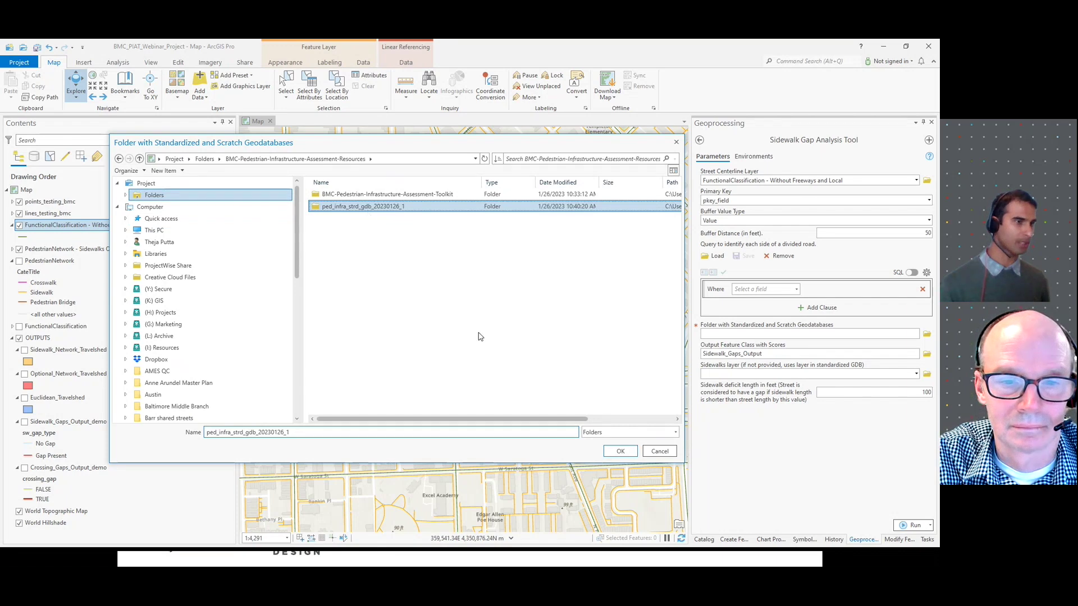
click(620, 453)
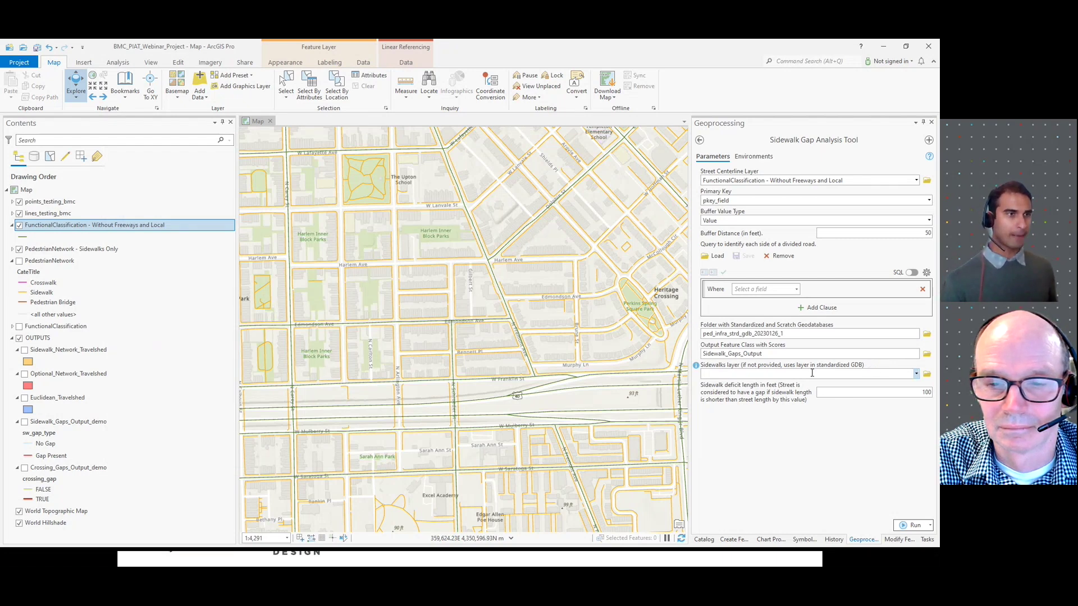
Rename the output feature class to Sidewalk_Gaps_Output_test, keeping the 100 ft deficit length.
click(789, 354)
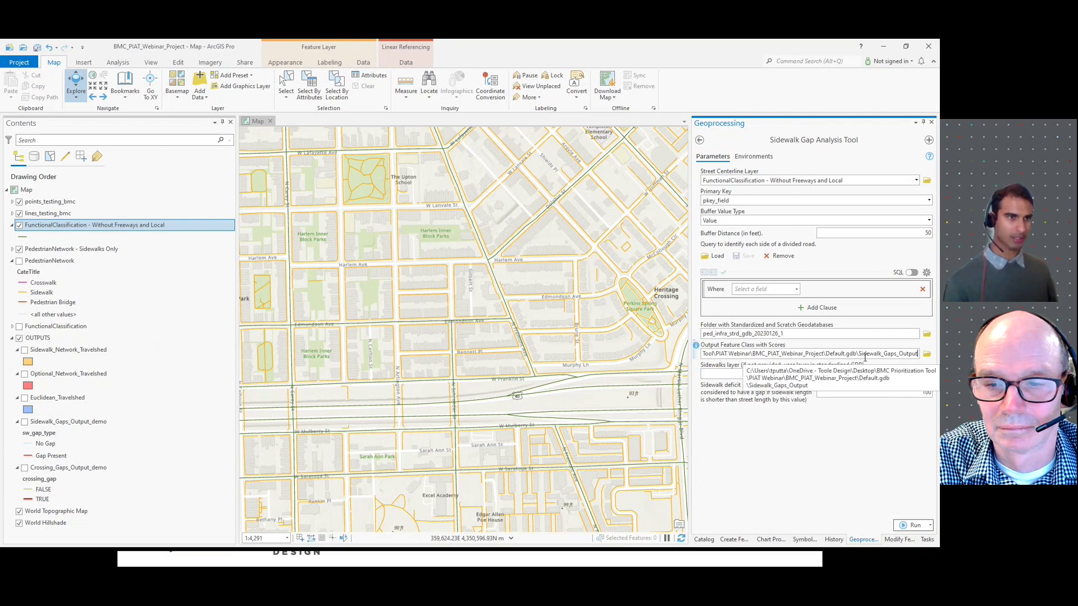
text(_testext)
key(Return)
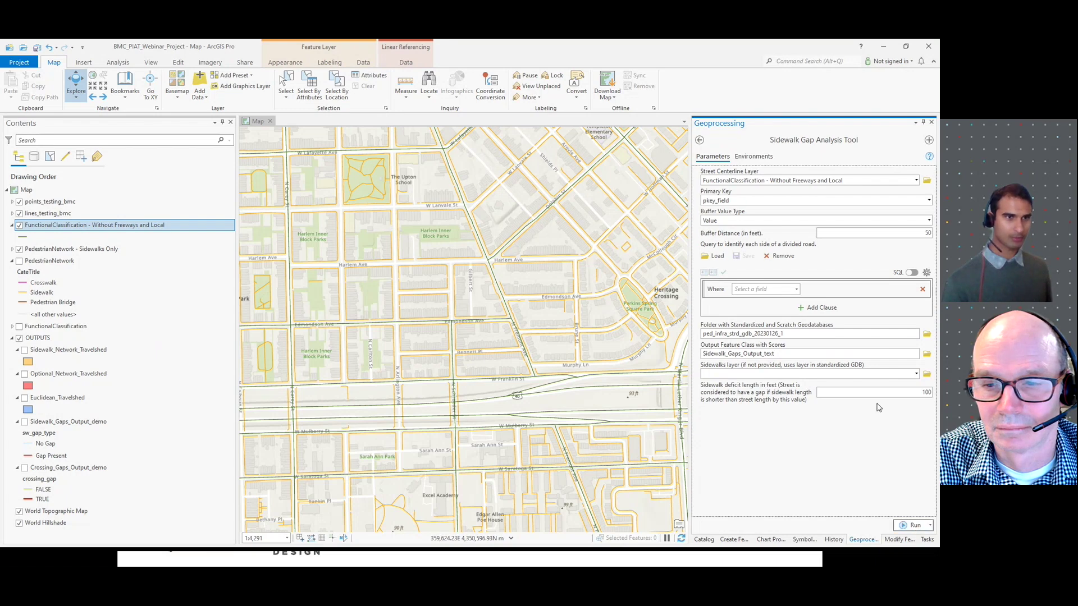
double_click(926, 394)
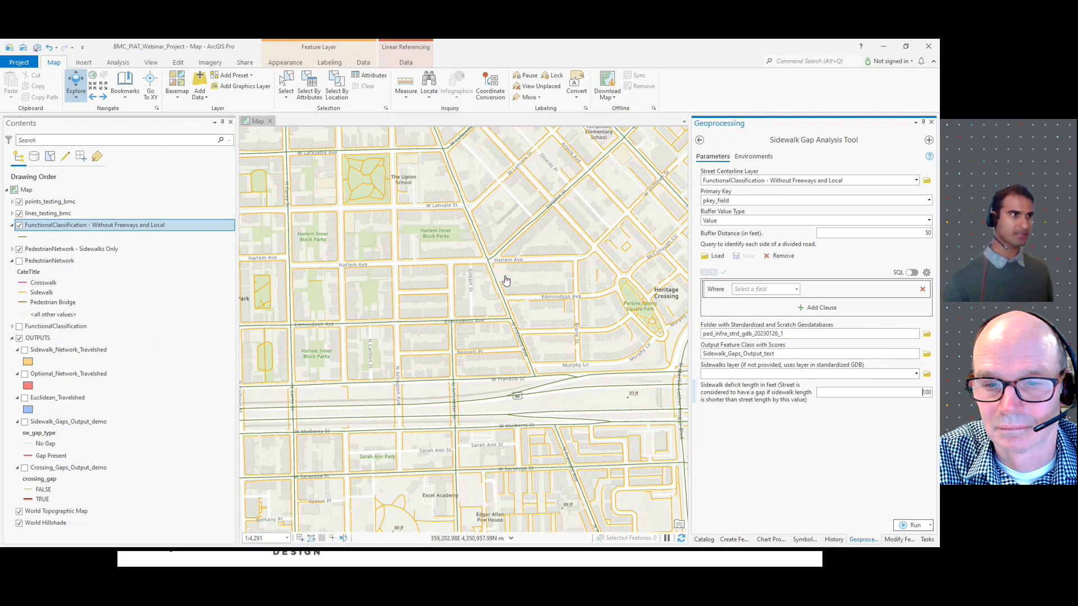
click(895, 393)
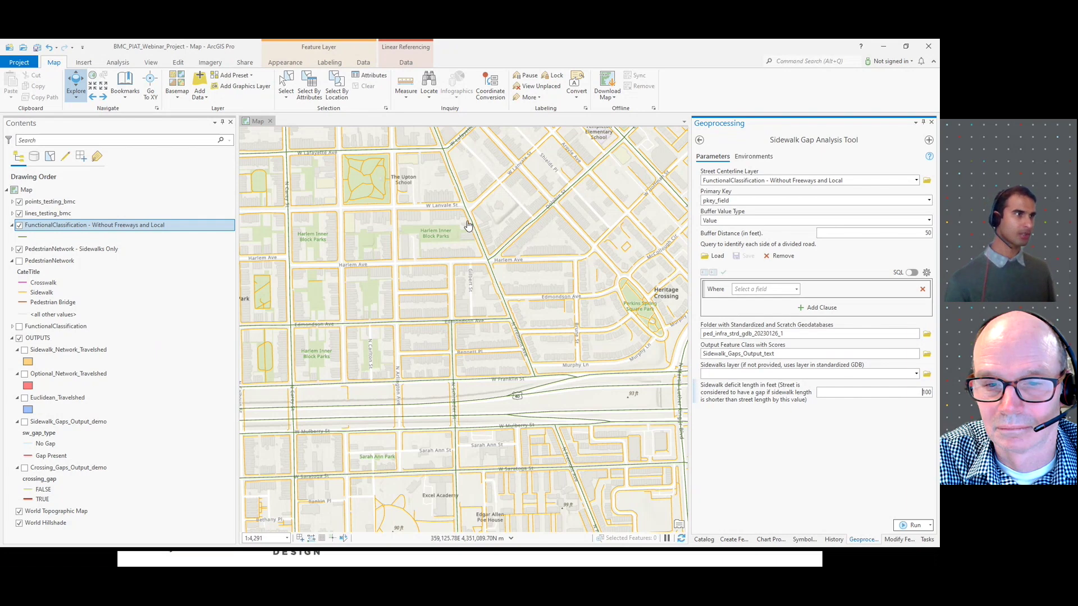
drag(486, 215, 492, 292)
scroll(459, 245, up, 3)
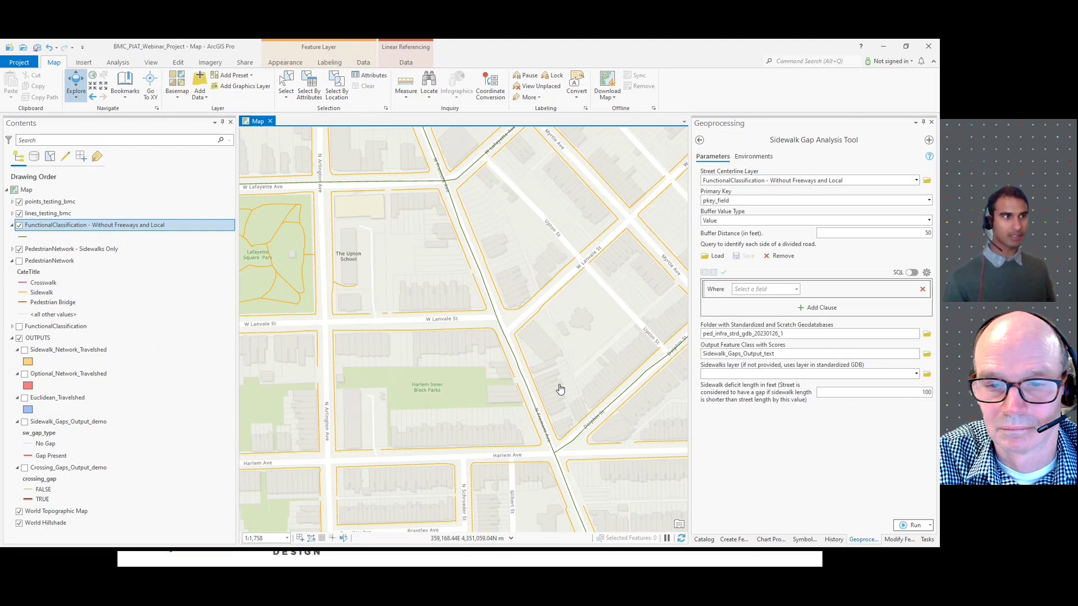
scroll(561, 377, down, 2)
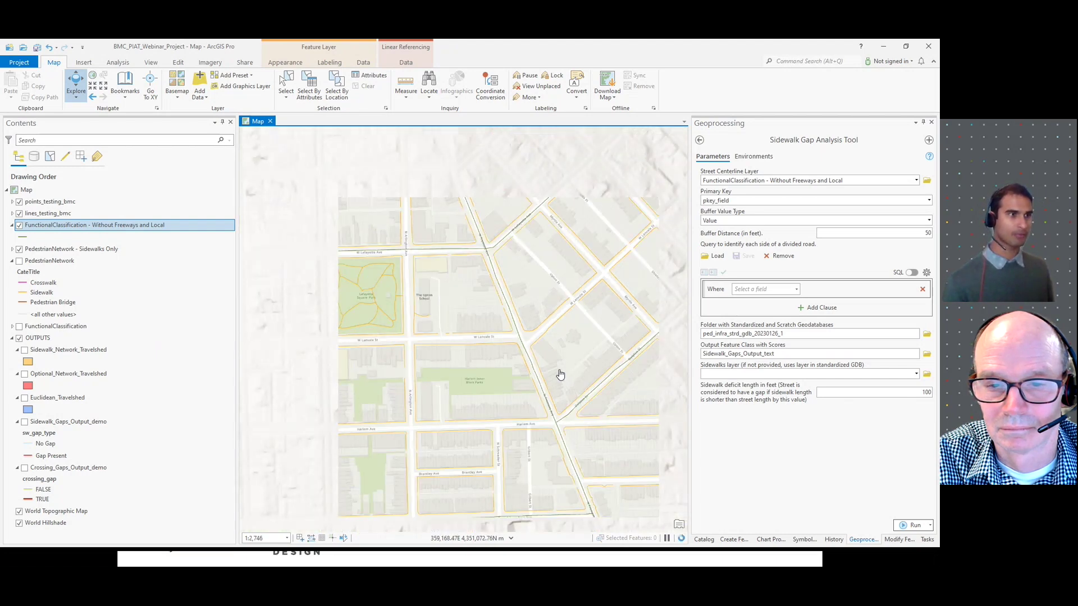
scroll(572, 334, down, 1)
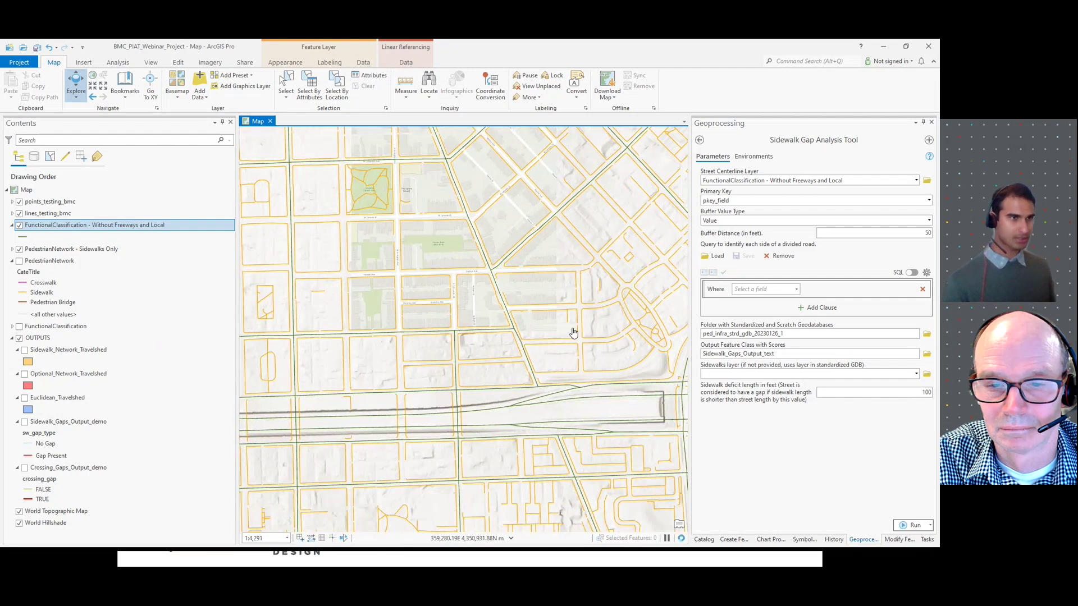
Run the Sidewalk Gap Analysis Tool and glance at its run details.
click(915, 525)
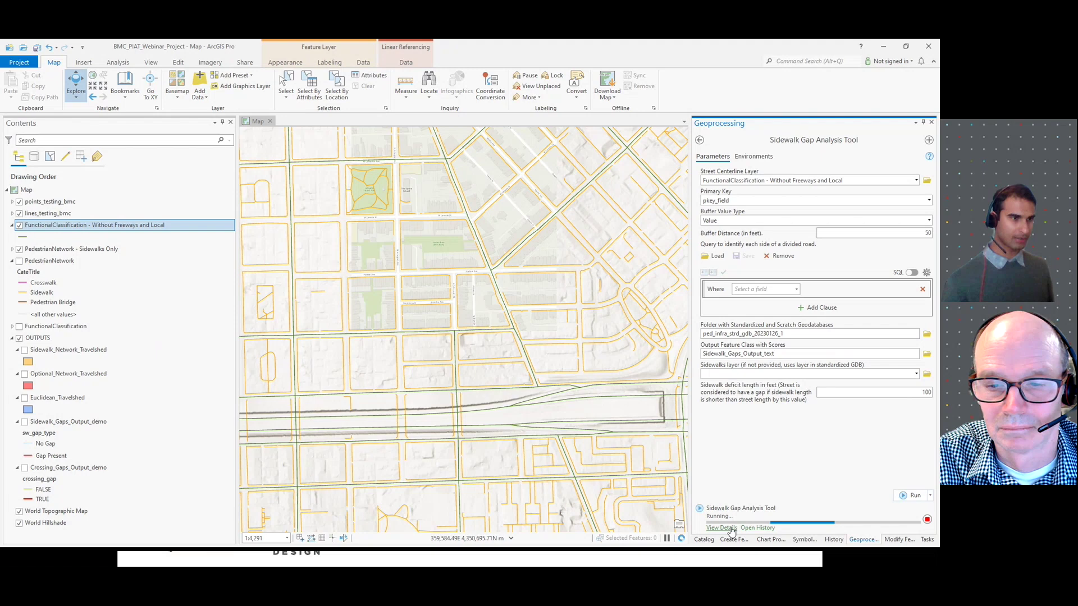
click(730, 529)
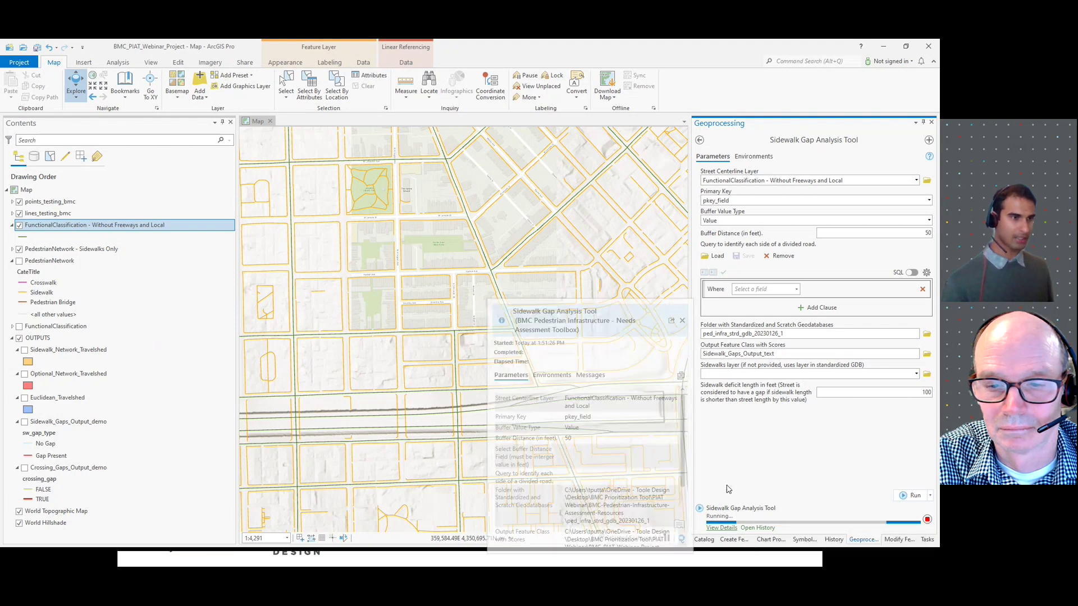
click(721, 531)
Reopen the run details and cancel the running Sidewalk Gap Analysis.
click(721, 529)
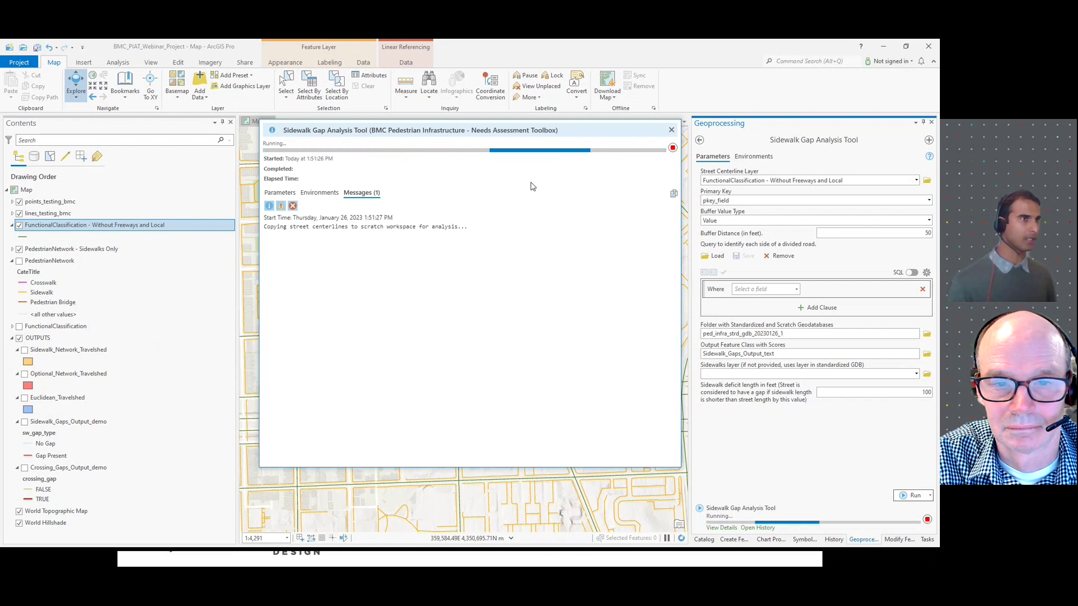
click(672, 148)
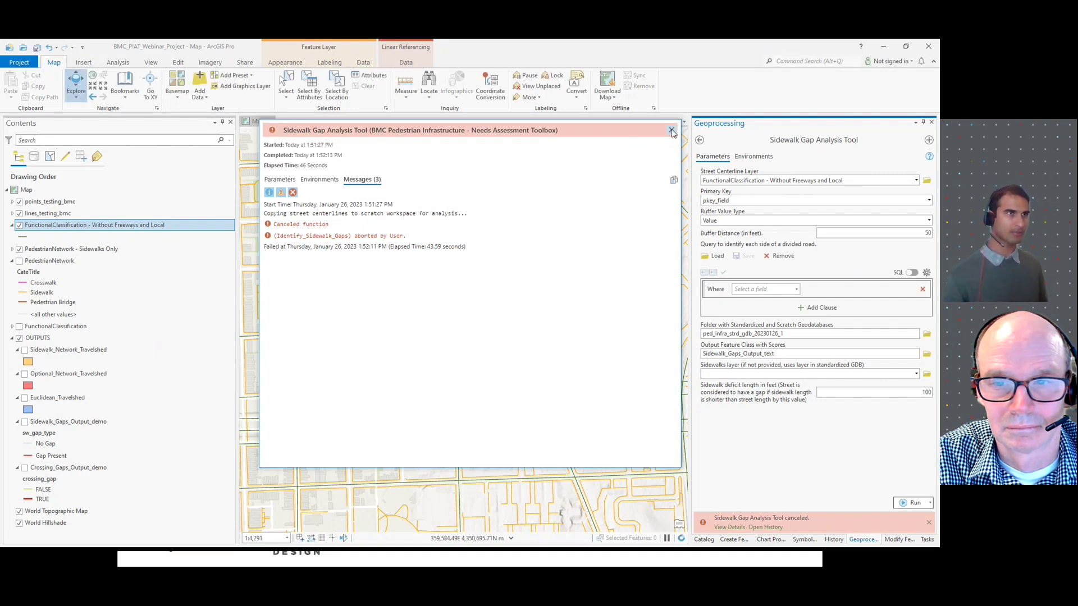
Close the canceled Sidewalk Gap Analysis run's details window.
click(671, 131)
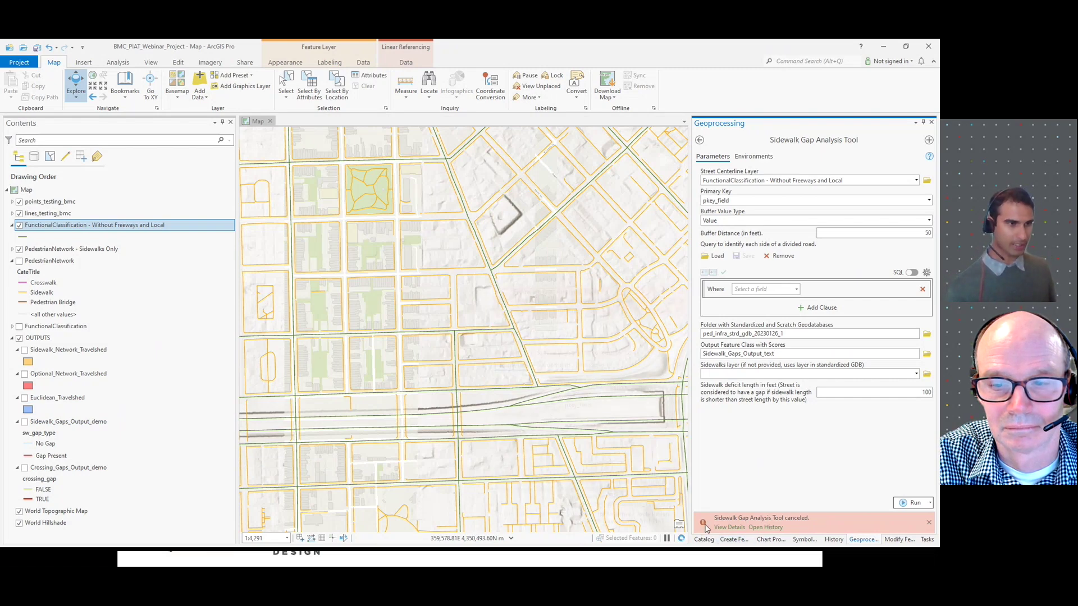
mouse_move(706, 528)
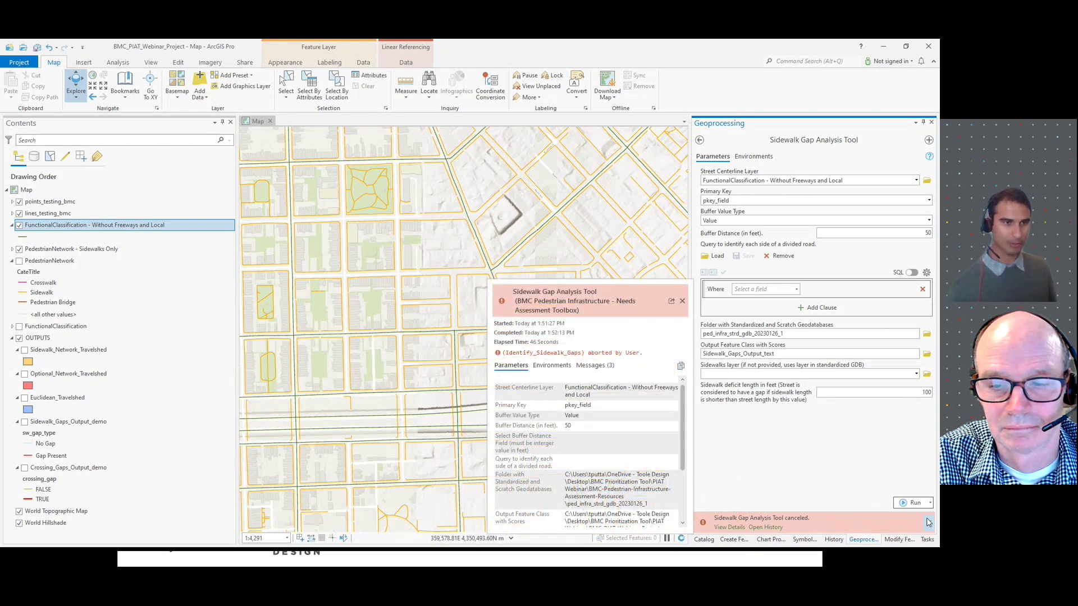
click(682, 302)
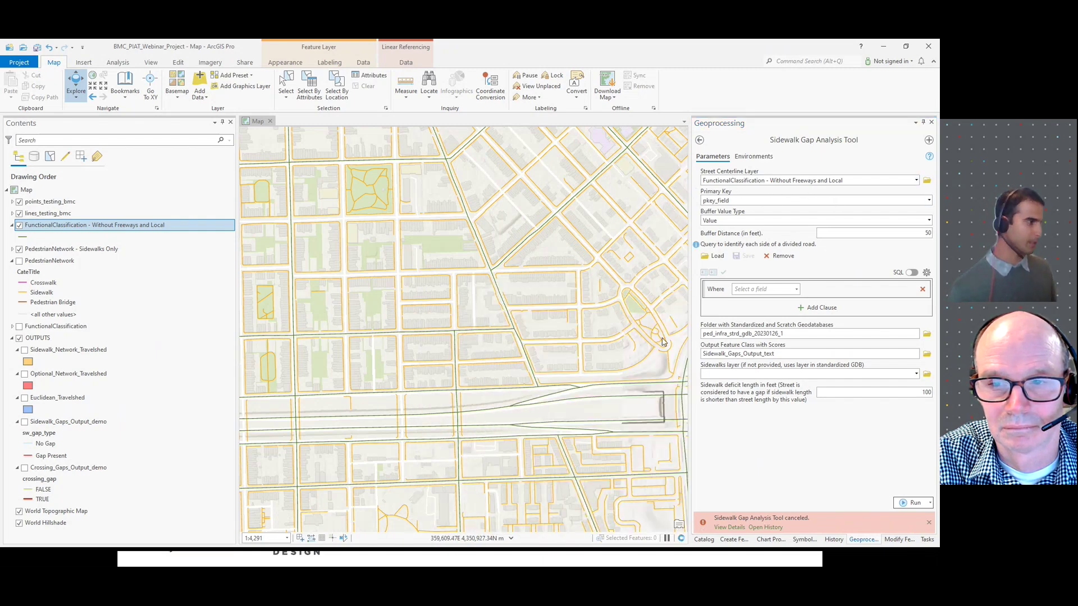
Turn on Sidewalk_Gaps_Output_demo, hide the FunctionalClassification centerlines, and toggle the PedestrianNetwork layers.
click(24, 422)
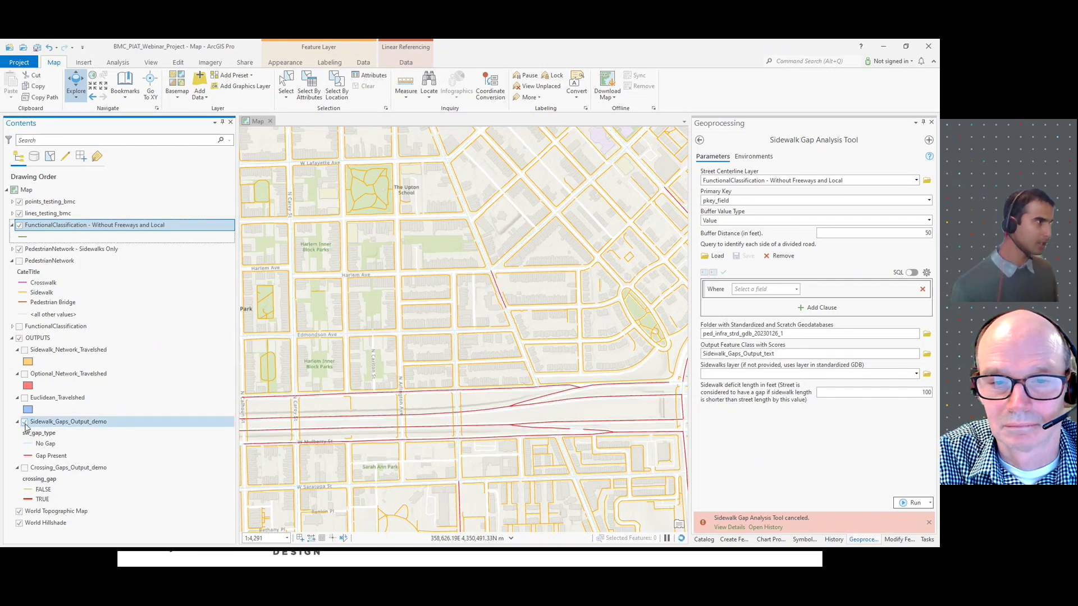
click(23, 227)
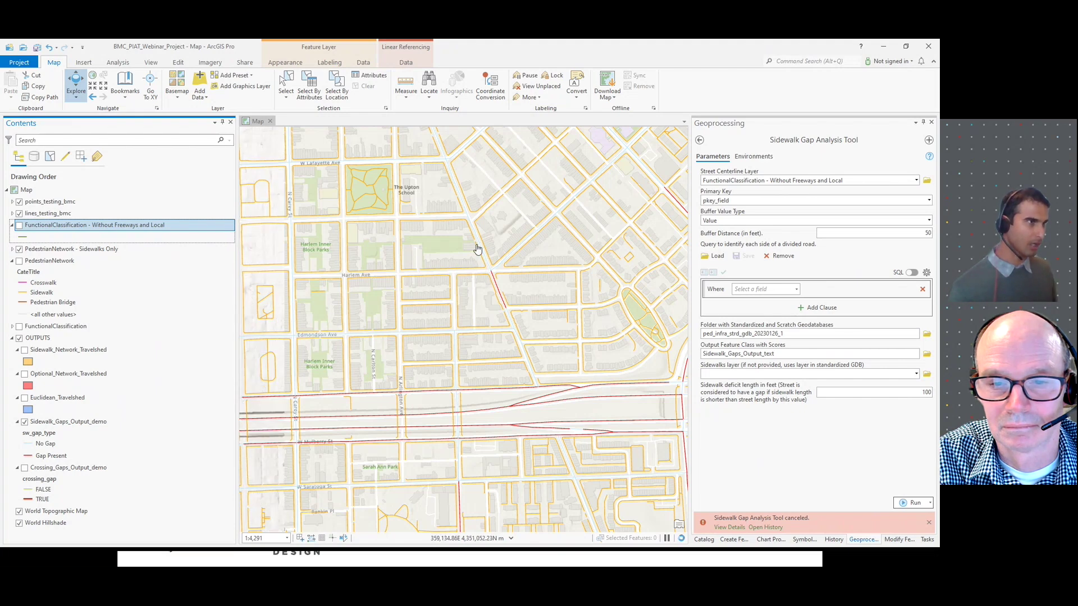
click(19, 249)
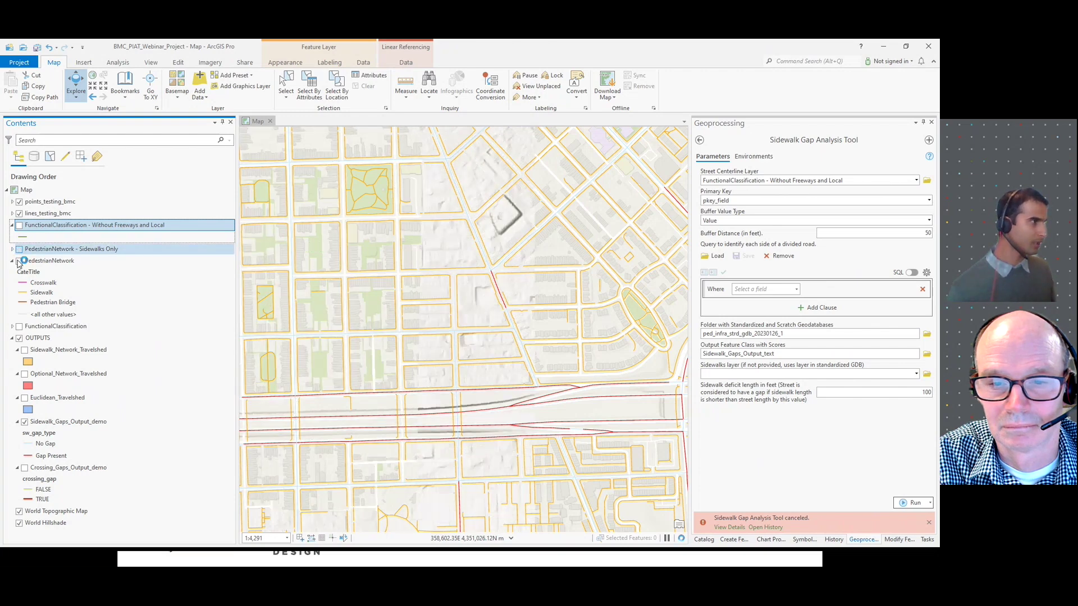
click(19, 261)
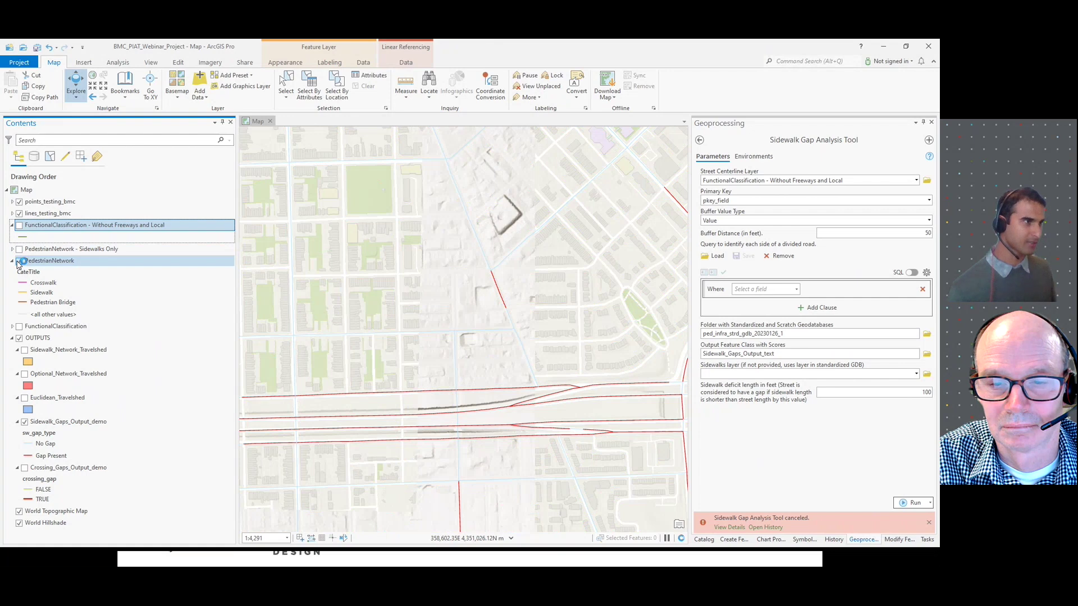
click(19, 261)
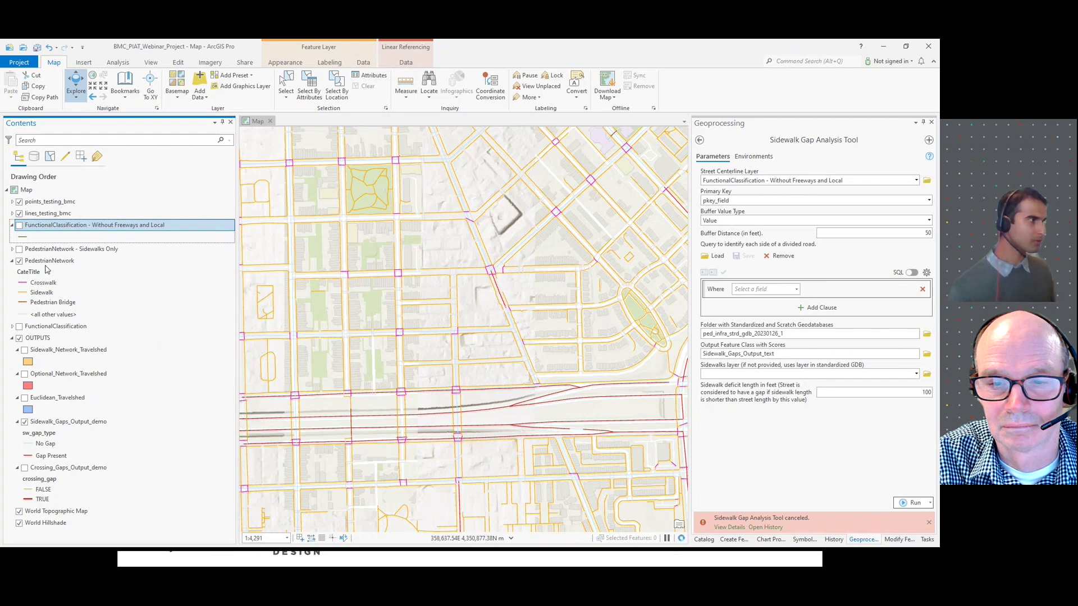
click(19, 261)
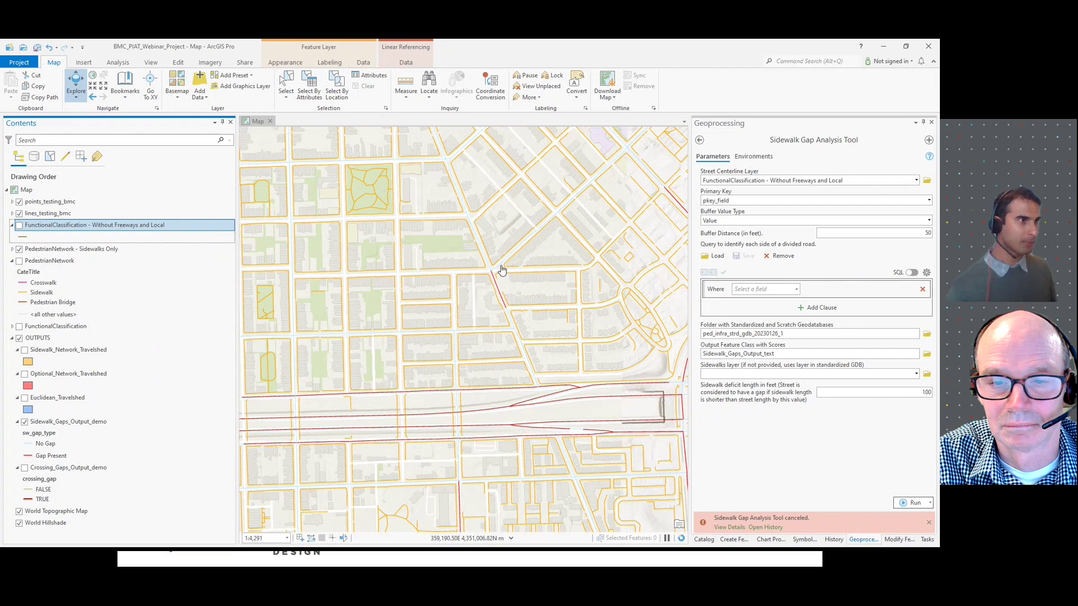
Zoom and pan south along the rail corridor to the red sidewalk gaps near Excel Academy.
scroll(498, 274, up, 2)
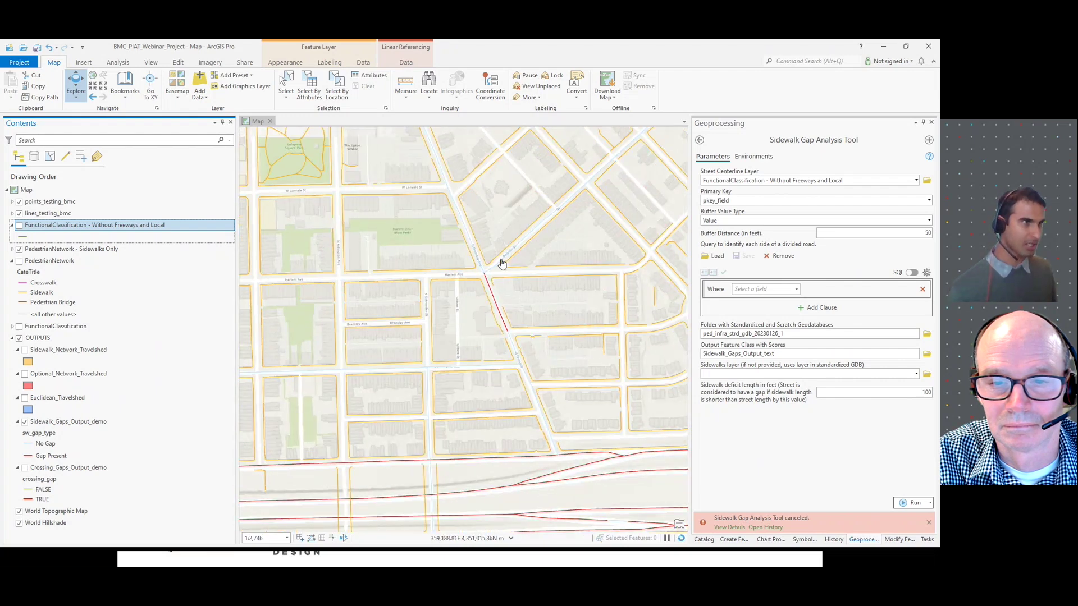
scroll(508, 278, up, 2)
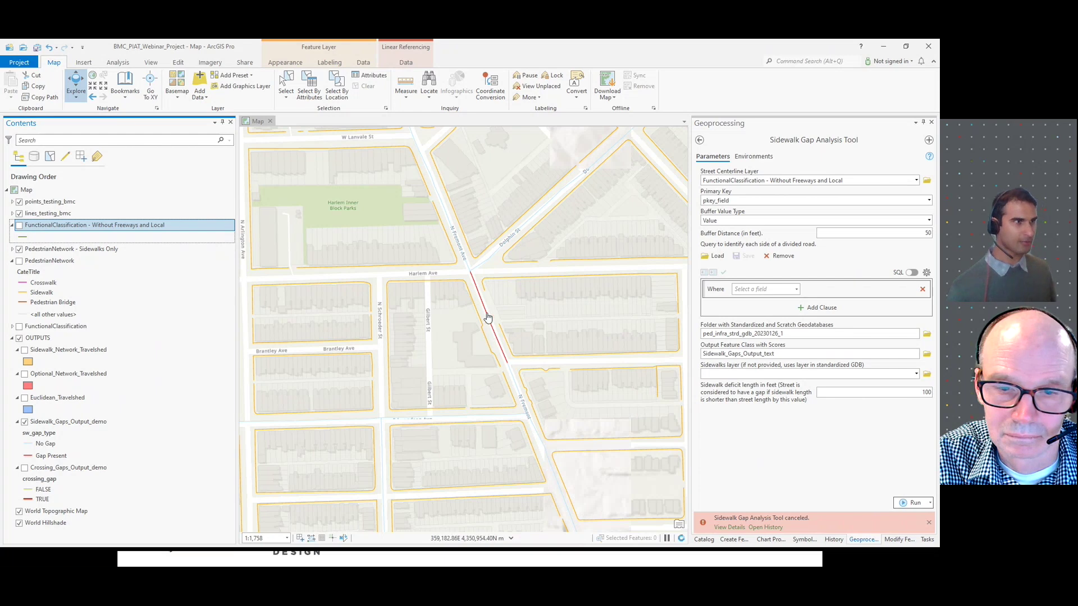
scroll(488, 321, down, 2)
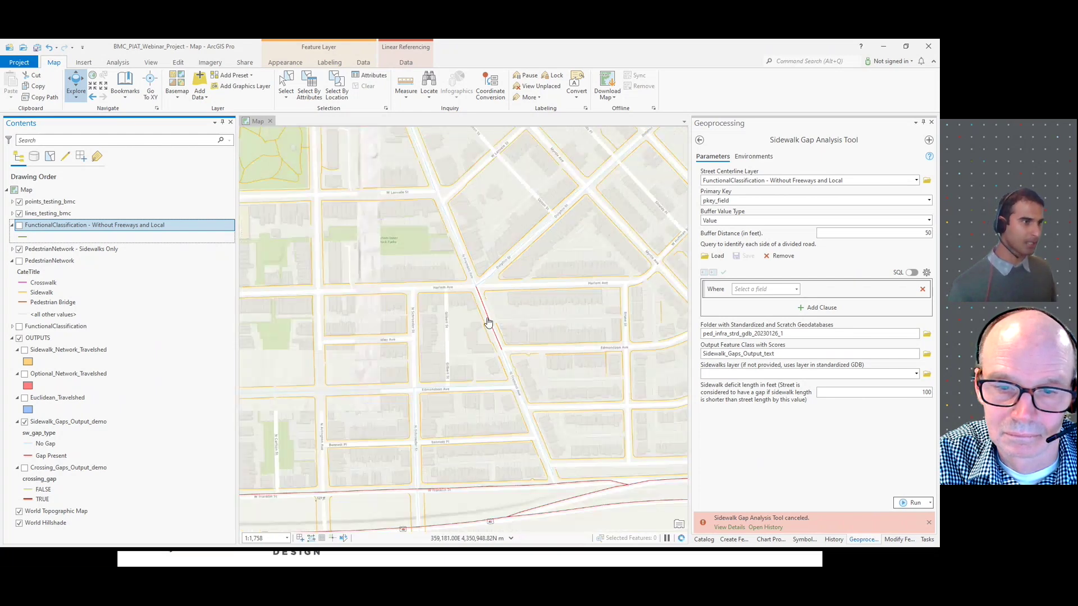
scroll(488, 321, down, 1)
drag(477, 441, 442, 264)
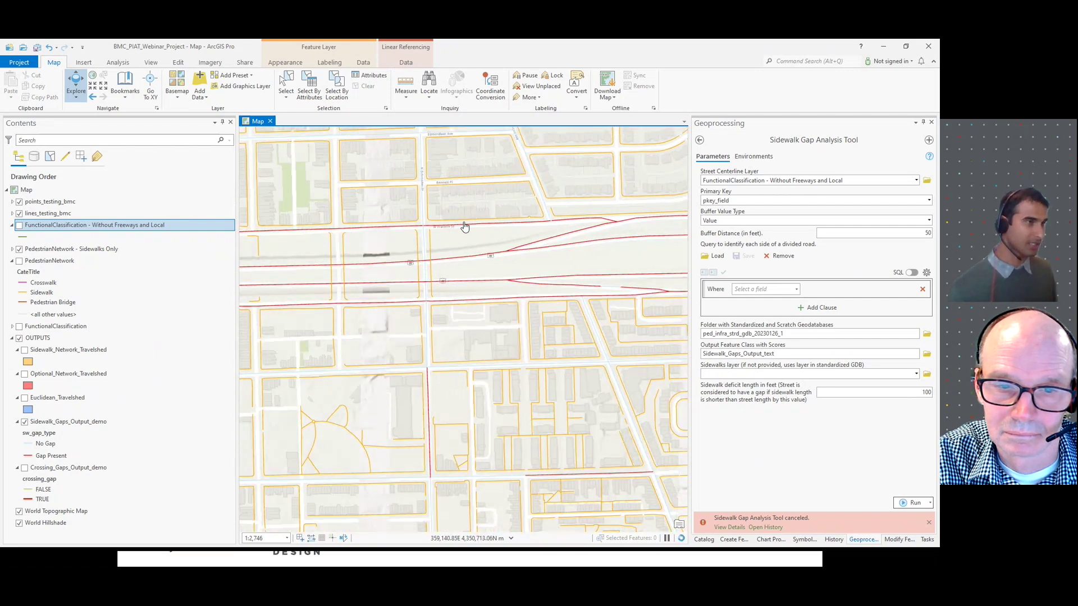
scroll(471, 224, up, 2)
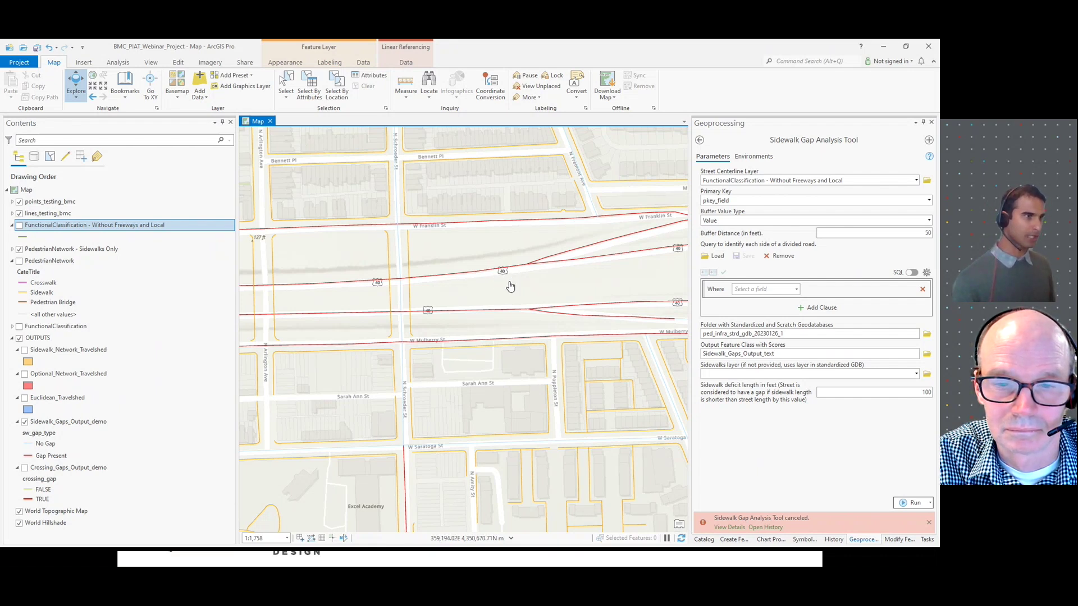
drag(503, 292, 552, 295)
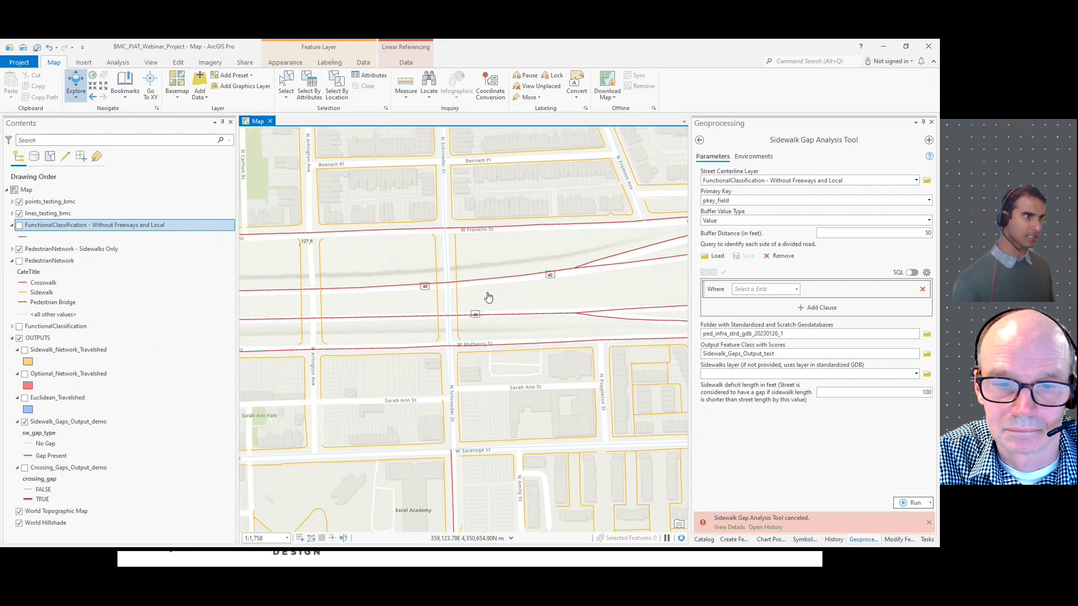
scroll(488, 304, down, 2)
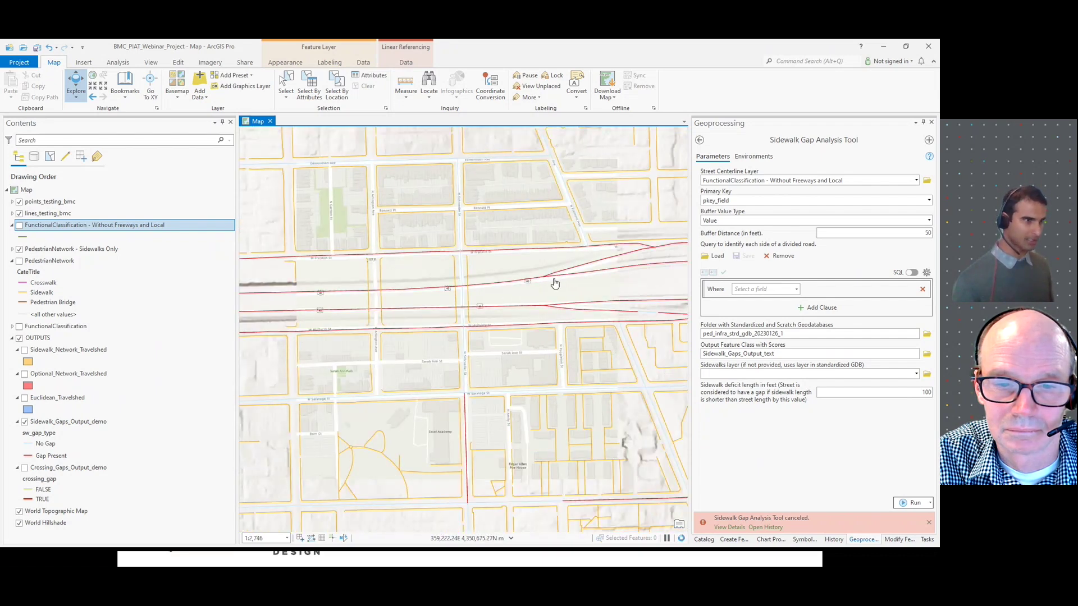
scroll(469, 431, up, 2)
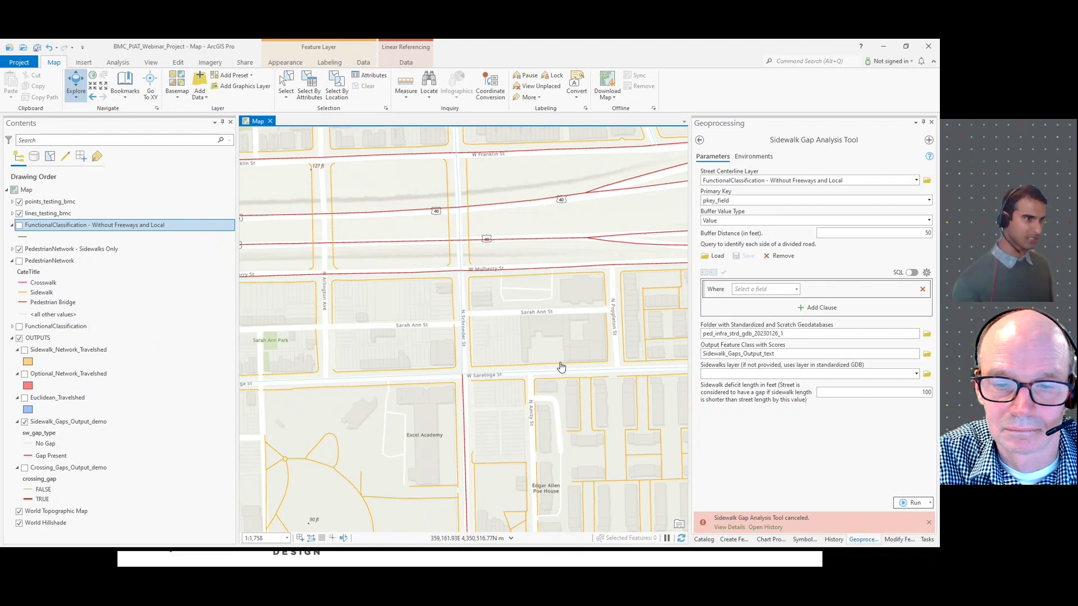
key(Down)
key(Down)
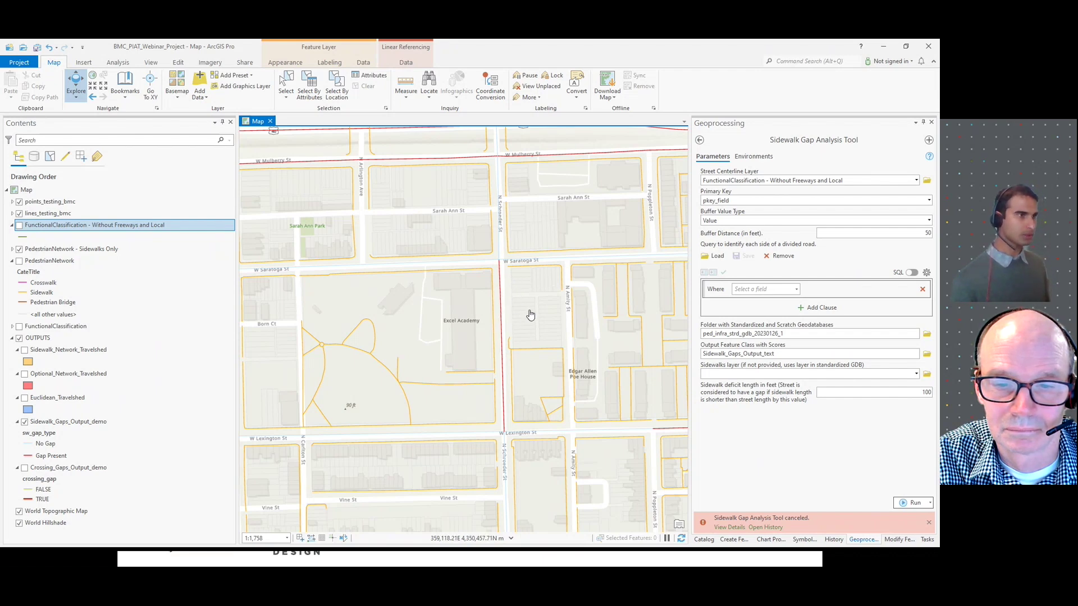
scroll(530, 315, down, 2)
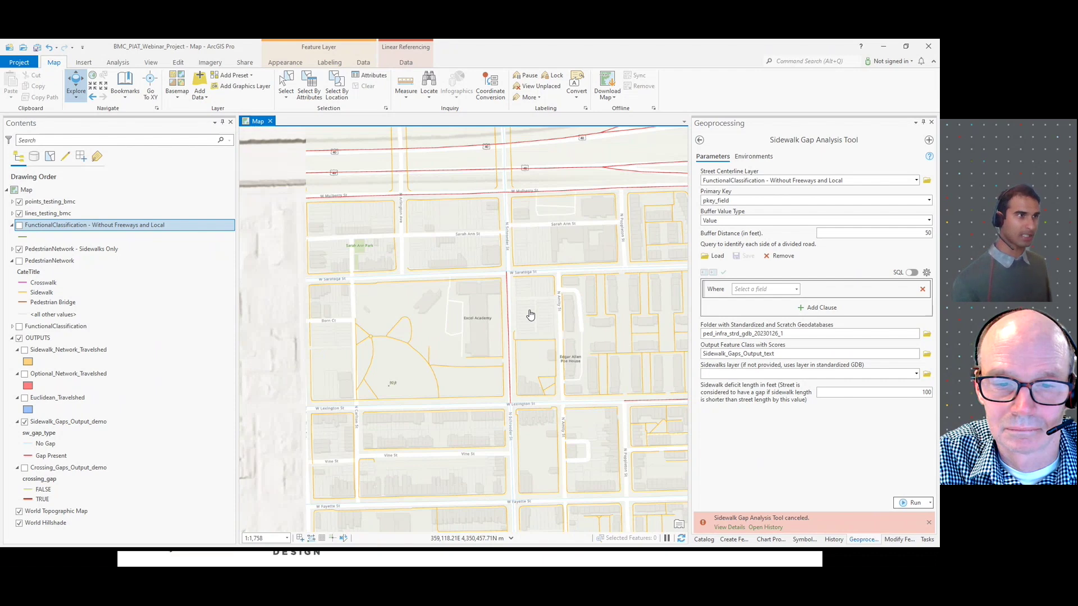
drag(530, 315, 512, 385)
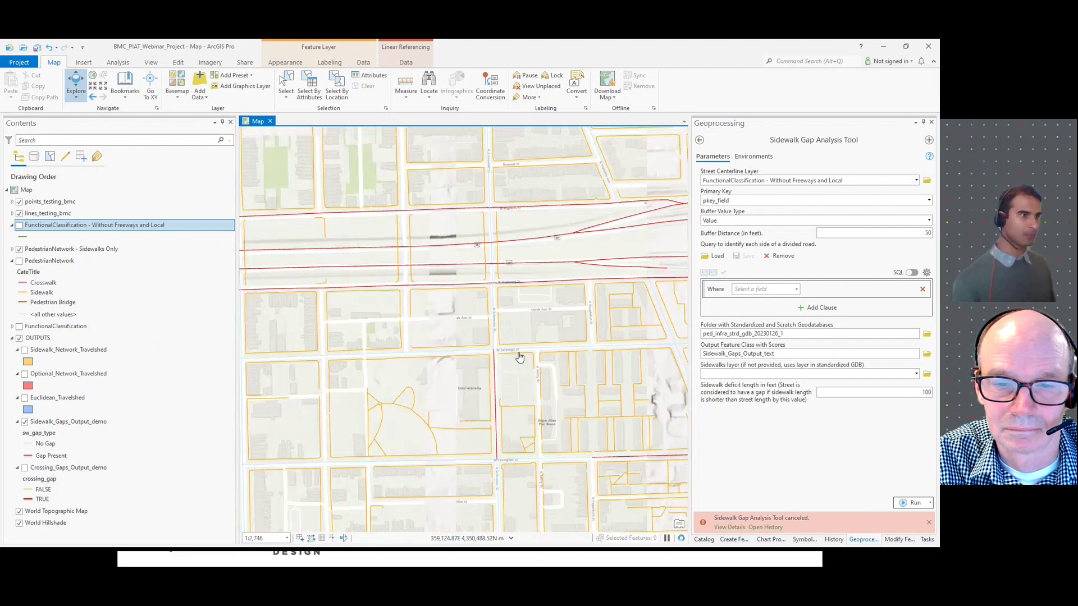
right_click(88, 426)
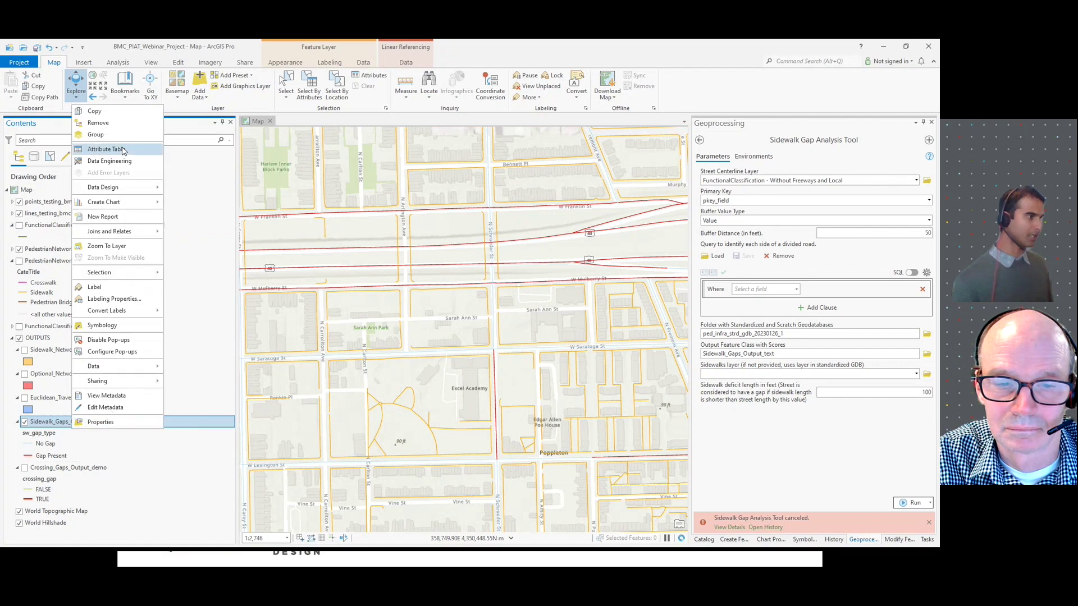
click(123, 150)
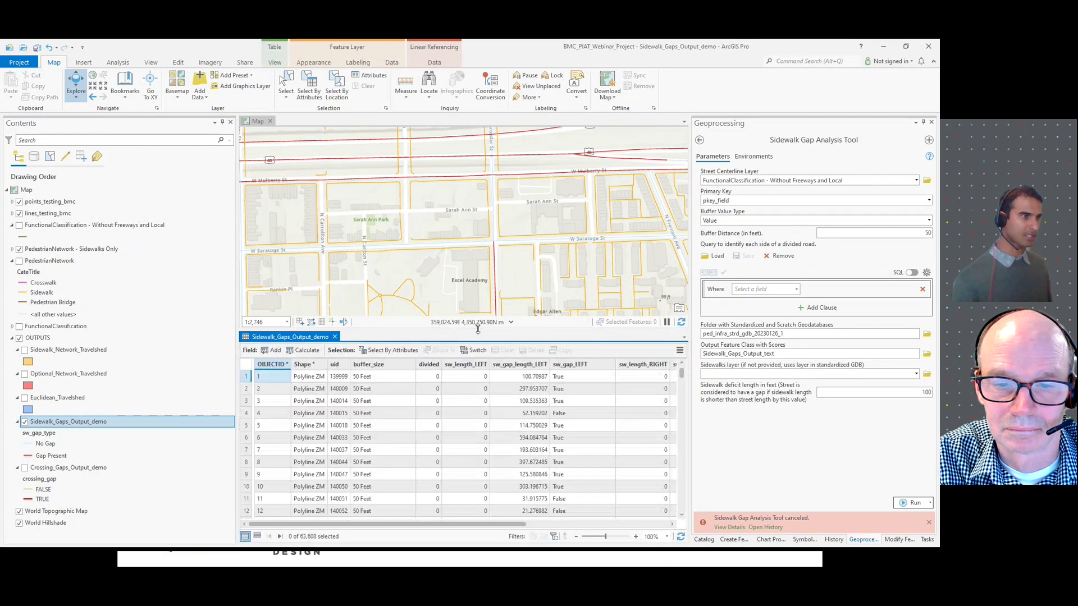
drag(479, 331, 479, 359)
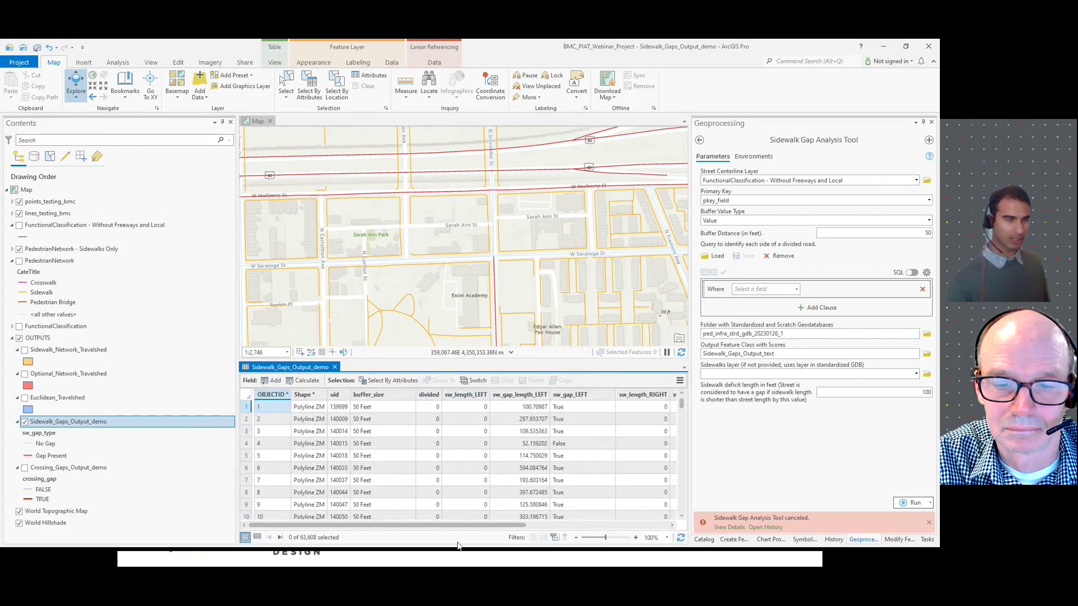
drag(494, 529, 546, 531)
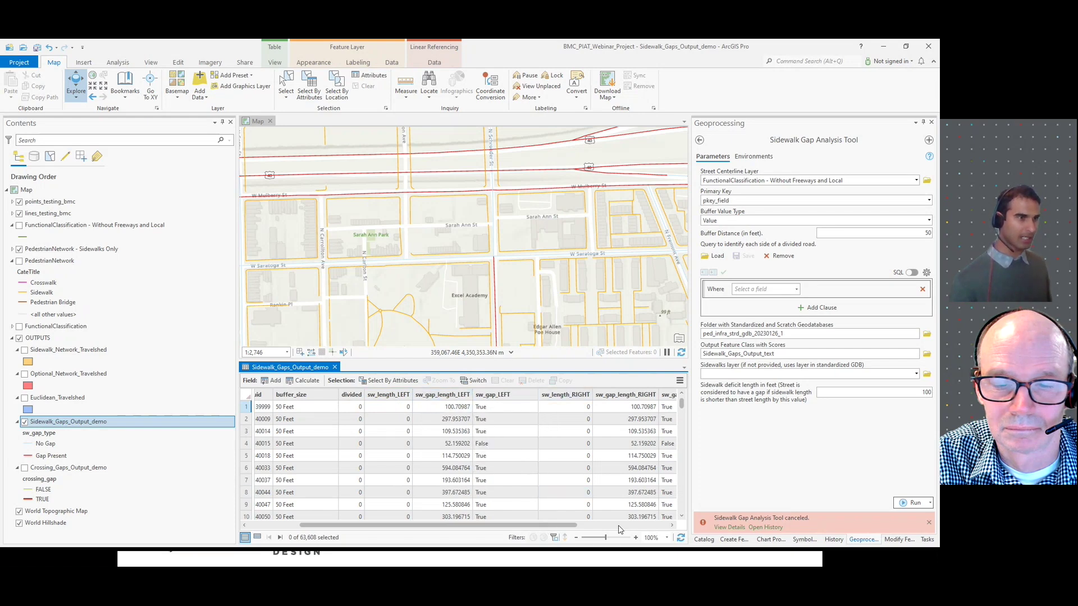
drag(578, 525, 675, 525)
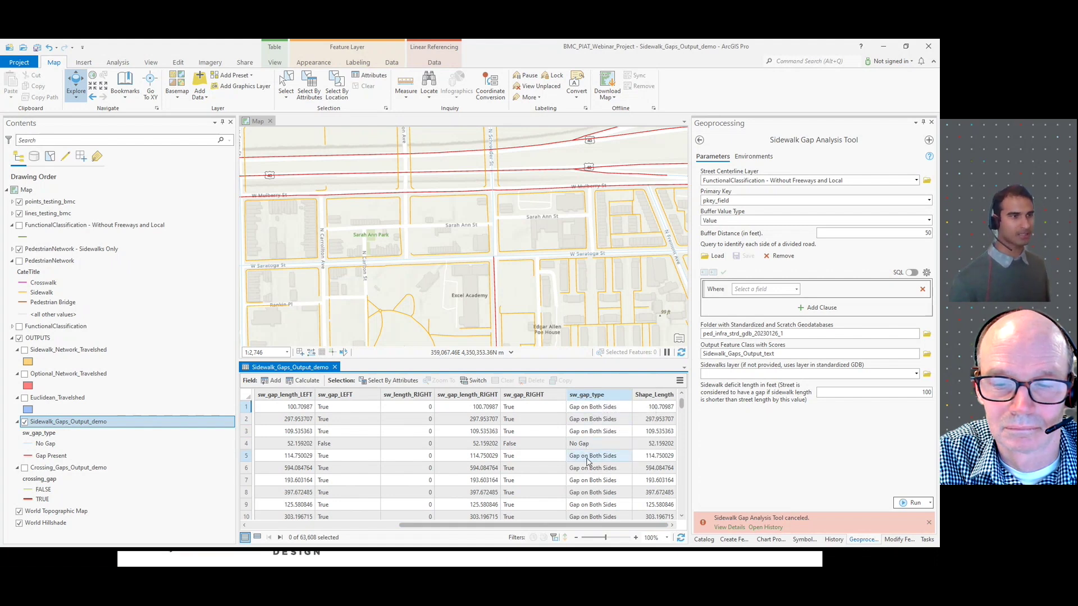
scroll(587, 458, down, 2)
scroll(590, 466, down, 1)
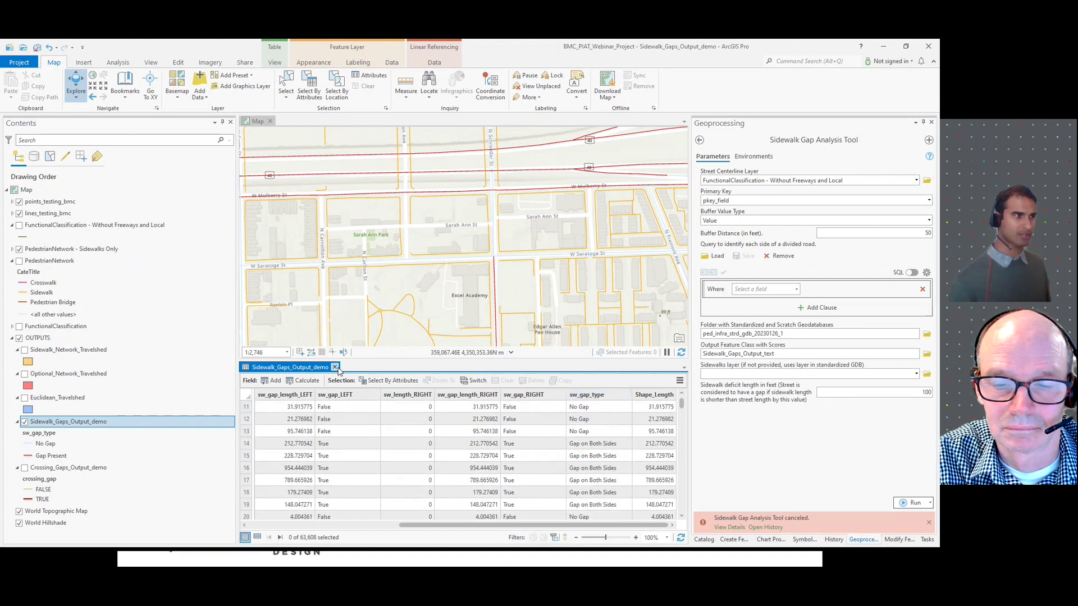
click(334, 368)
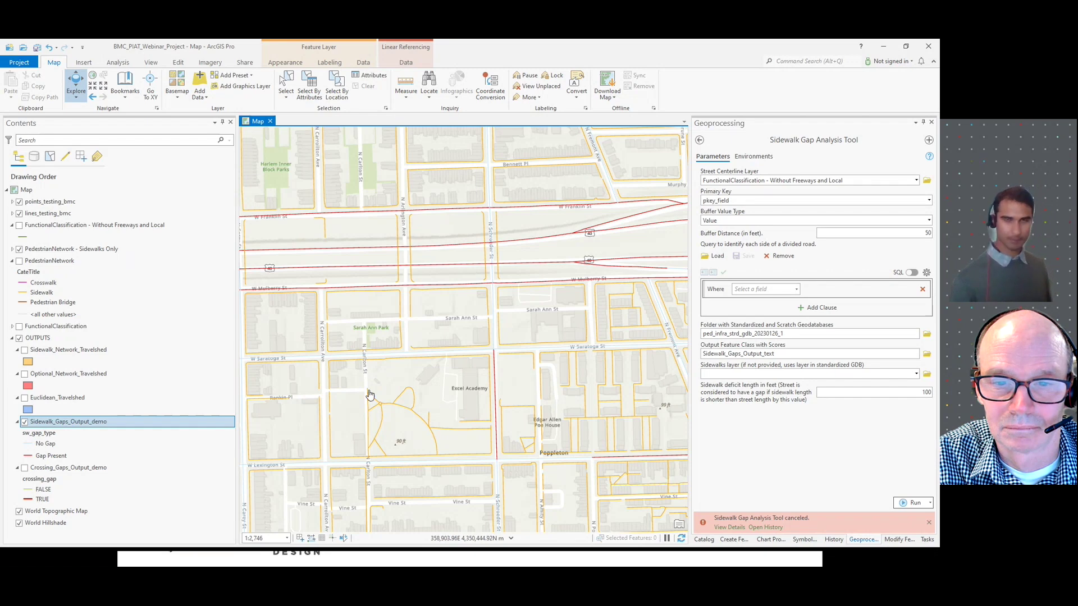
Hide Sidewalk_Gaps_Output_demo and return to the Catalog listing the Needs Assessment tools.
click(24, 422)
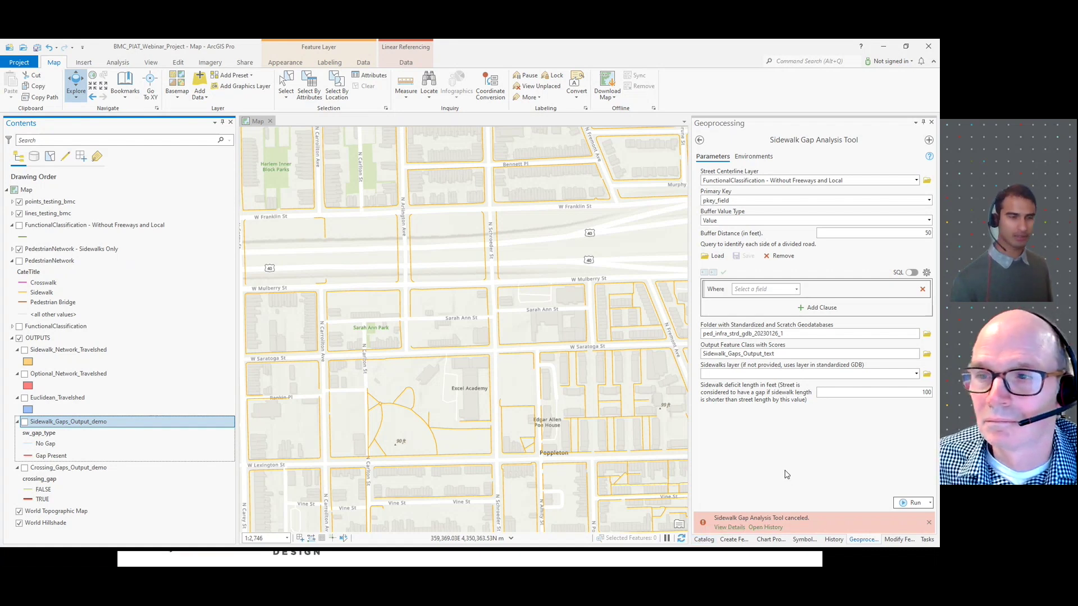
click(704, 539)
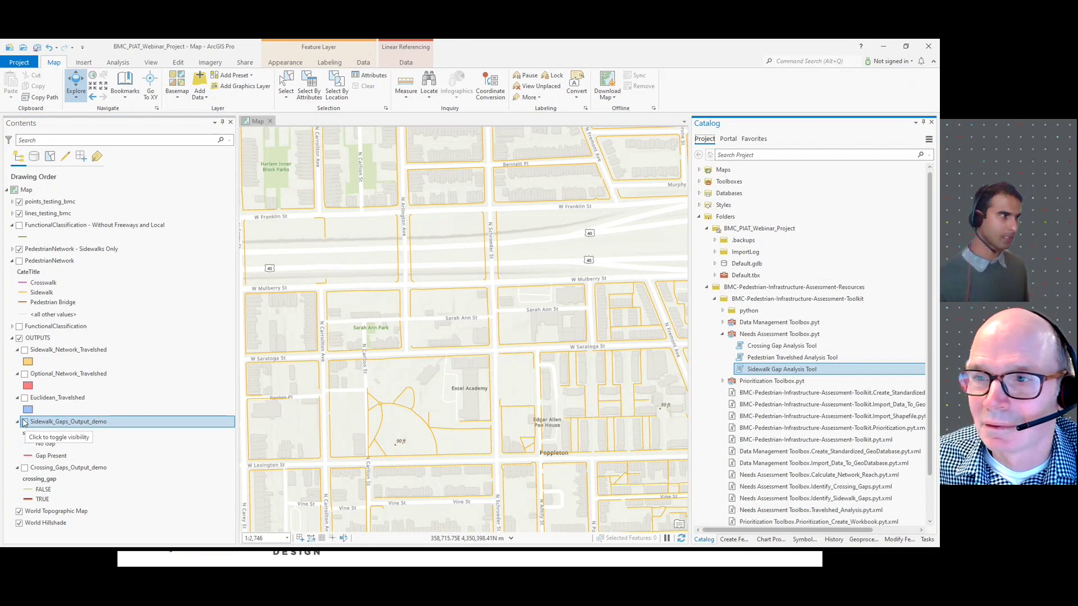
Select and open the Crossing Gap Analysis Tool from the Needs Assessment Toolbox.
click(785, 348)
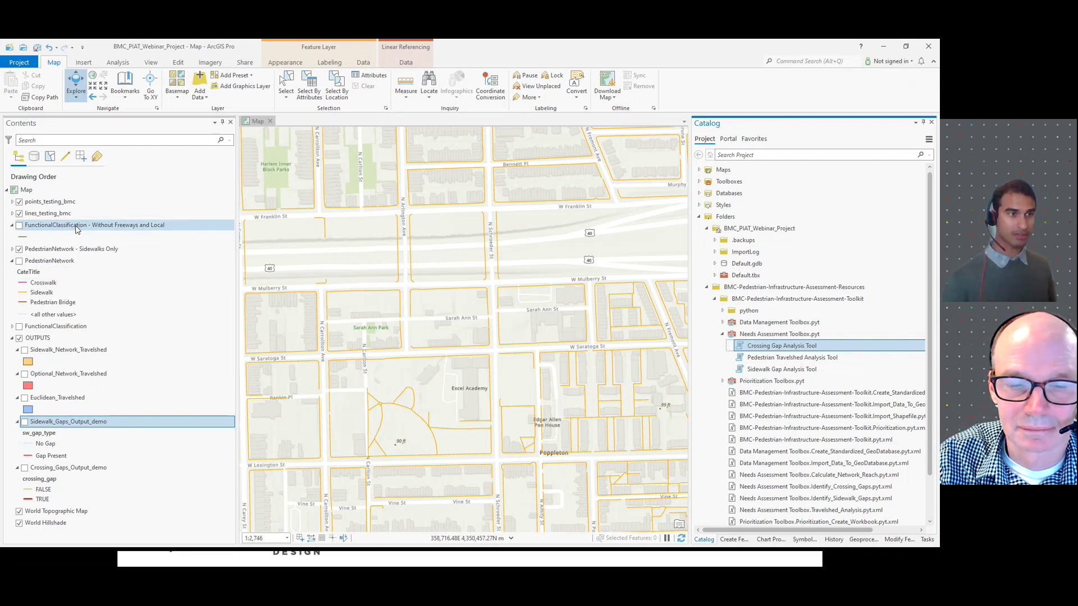
double_click(783, 347)
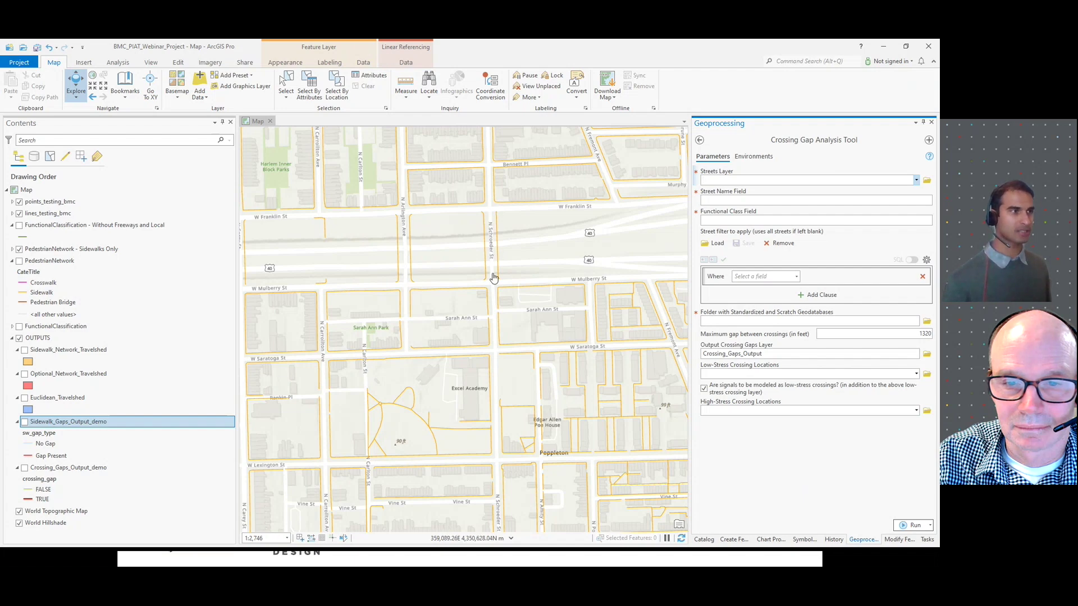
Zoom the map out to about 1:4,291 and hide the OUTPUTS layer group.
drag(522, 252, 527, 328)
scroll(528, 303, down, 2)
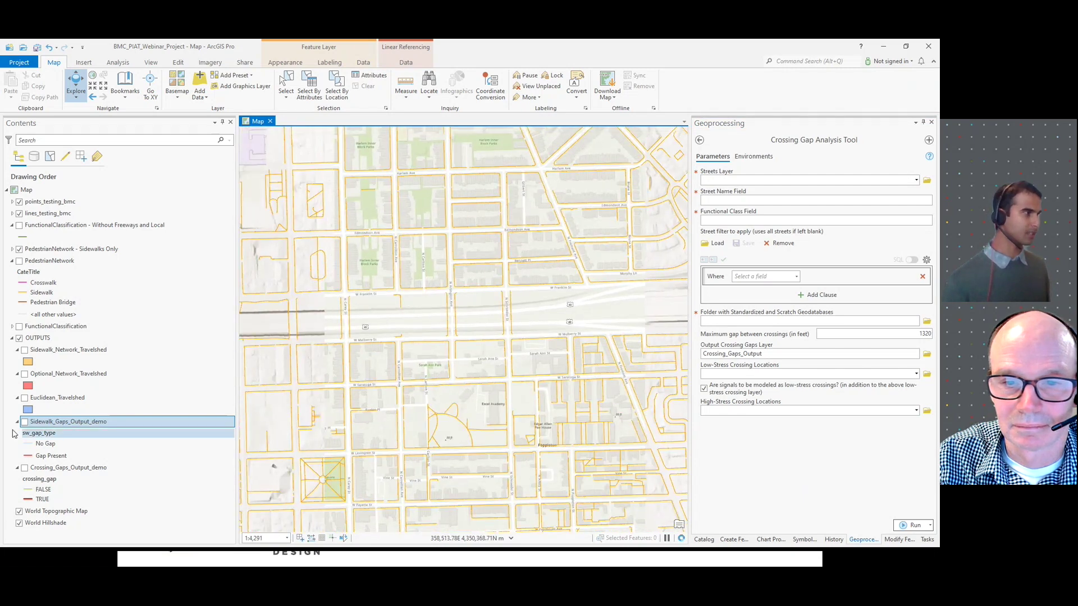
click(20, 339)
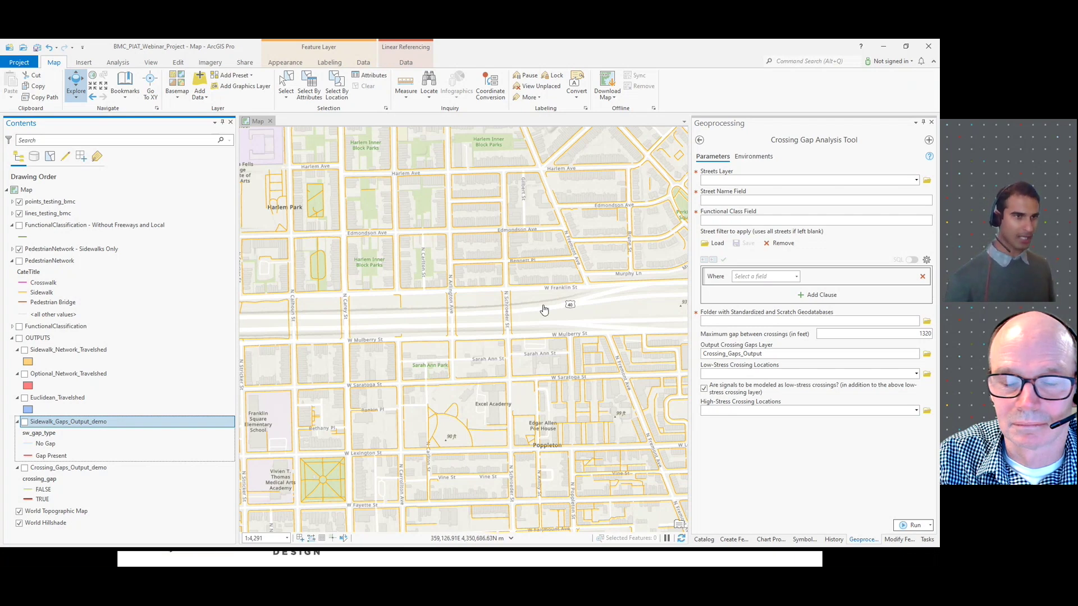
click(704, 540)
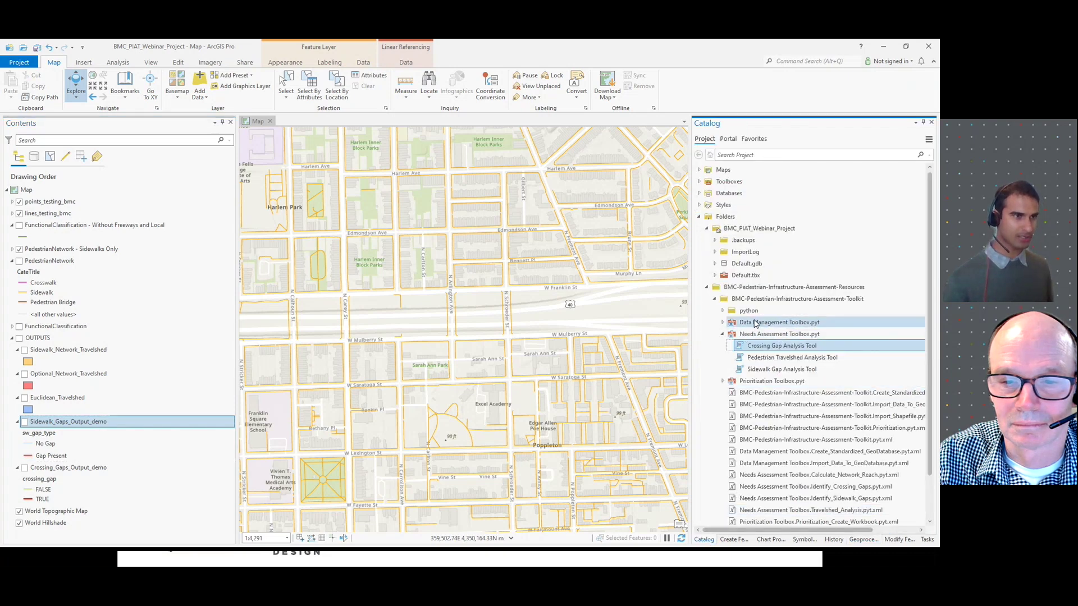
Add Traffic_Signals from ped_infra_strd_gdb_20230126_1 to the map and reopen the Crossing Gap Analysis Tool.
scroll(755, 323, down, 2)
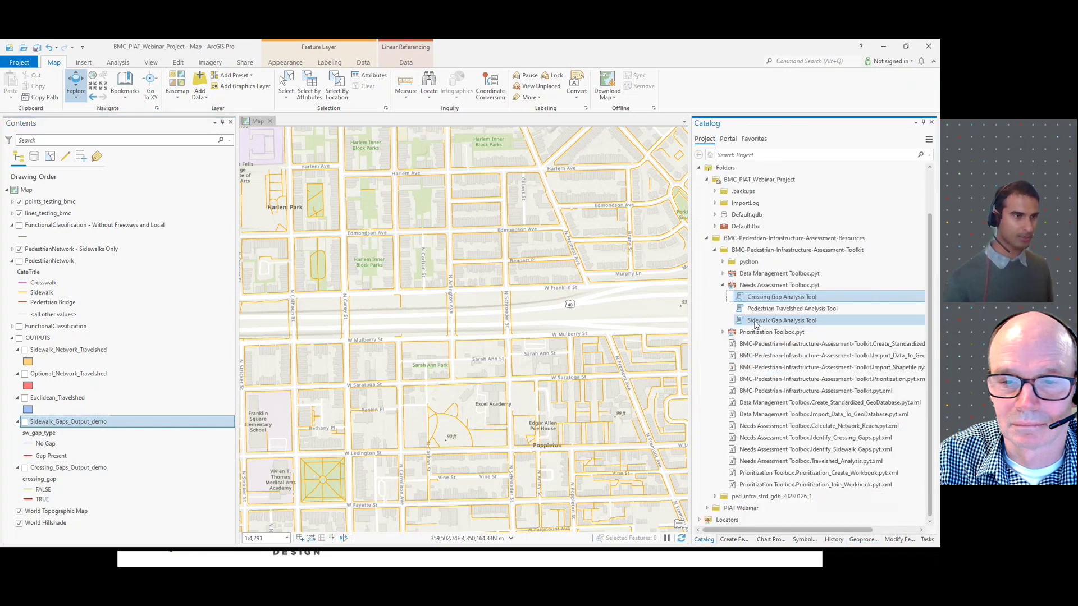
click(715, 497)
scroll(781, 446, down, 5)
scroll(782, 445, down, 2)
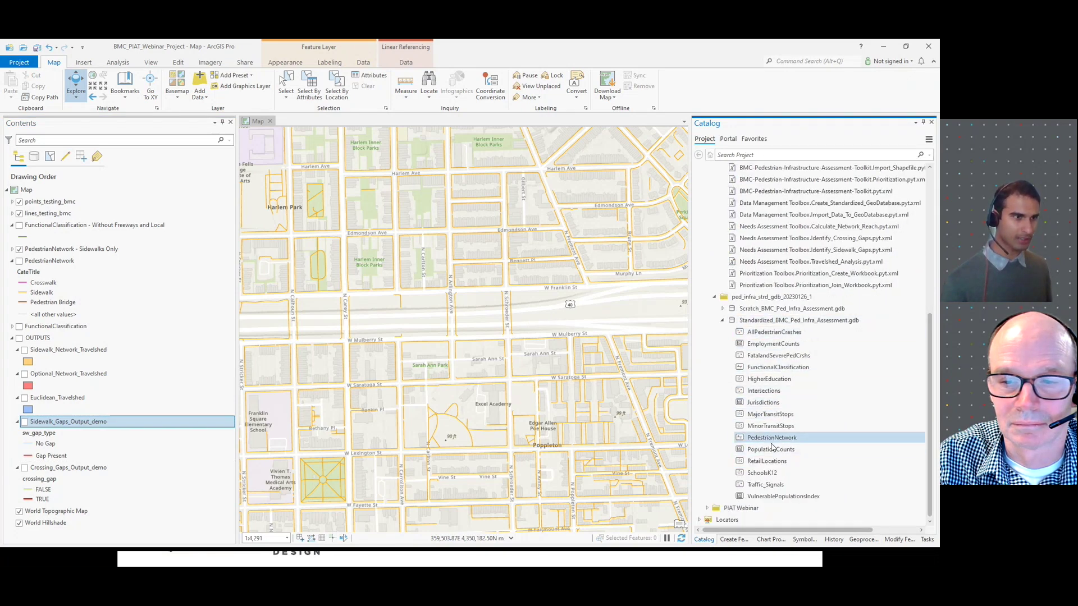
right_click(774, 488)
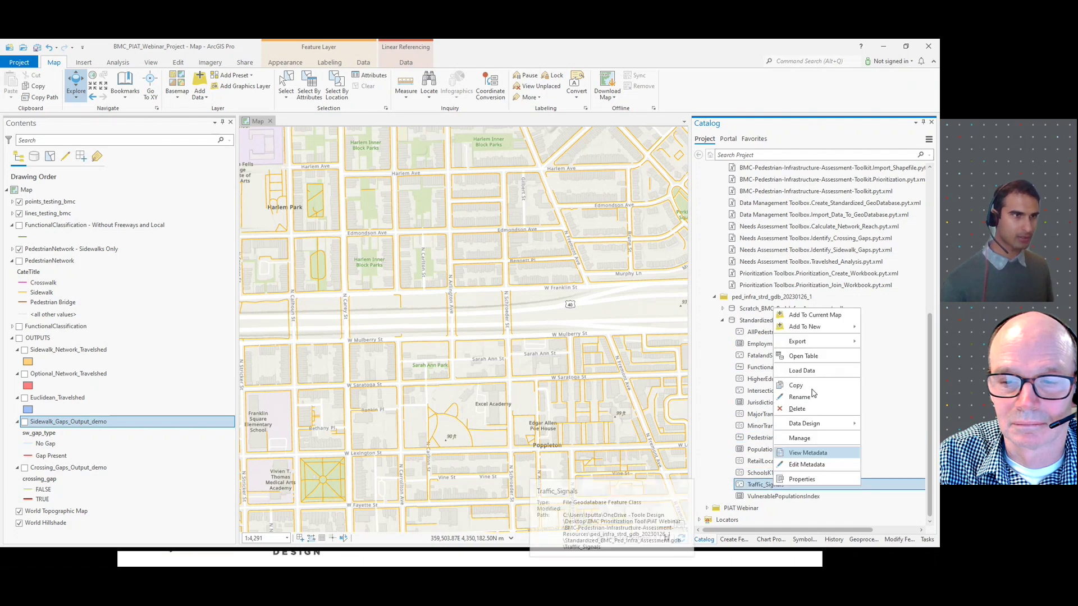
click(809, 316)
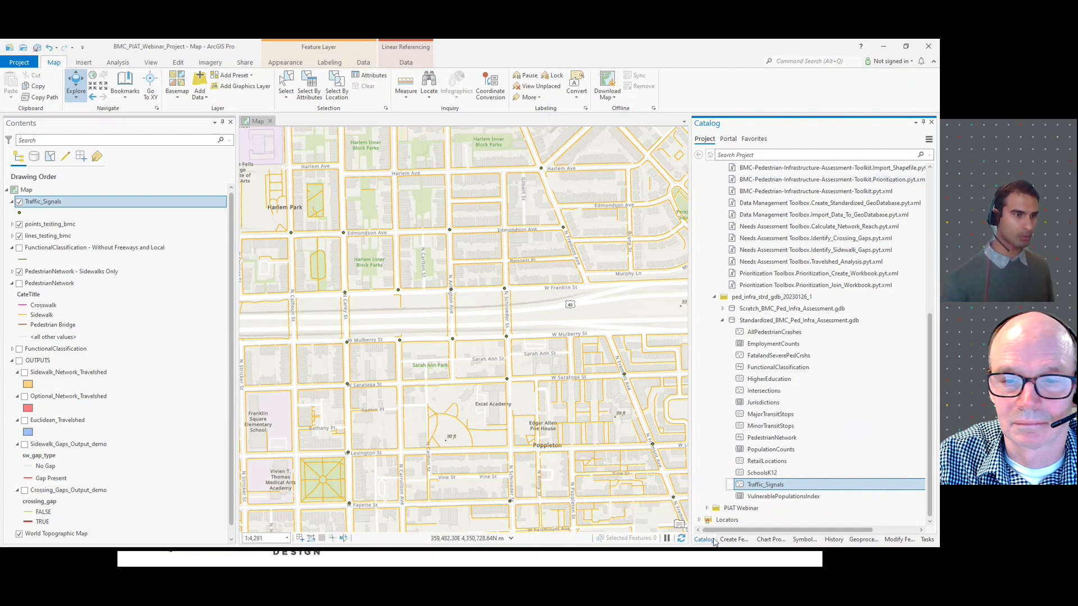
scroll(782, 335, up, 7)
double_click(782, 333)
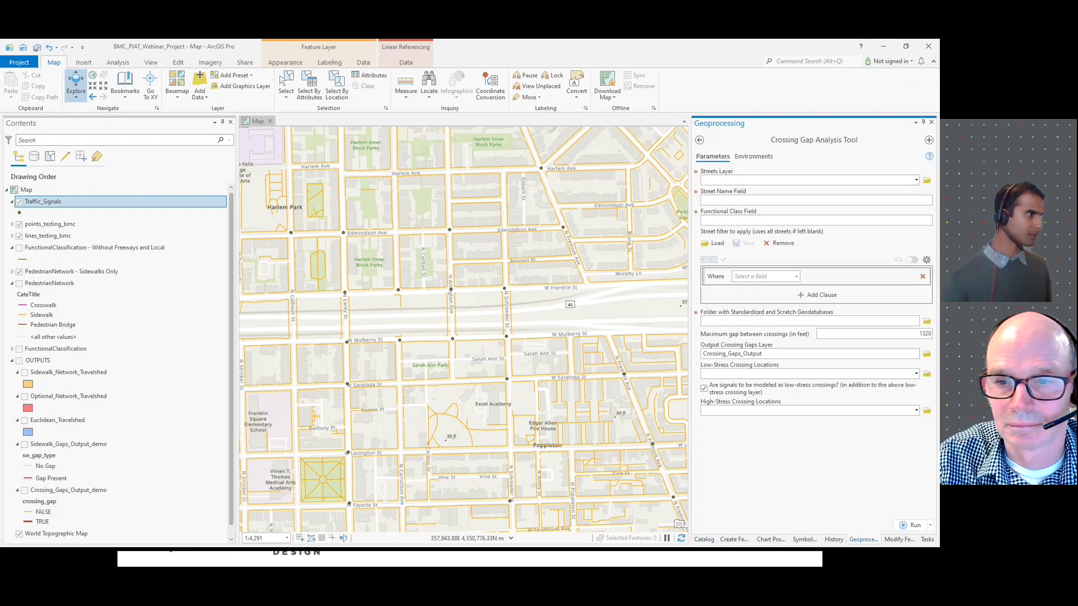
Show FunctionalClassification - Without Freeways and Local and set it as the Streets Layer.
click(19, 248)
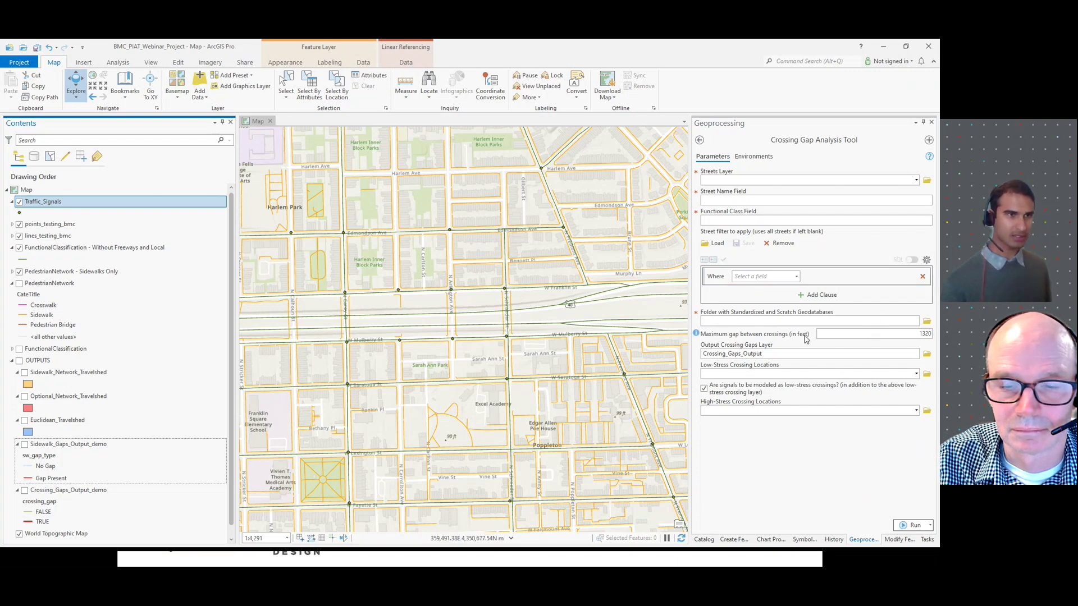
click(915, 337)
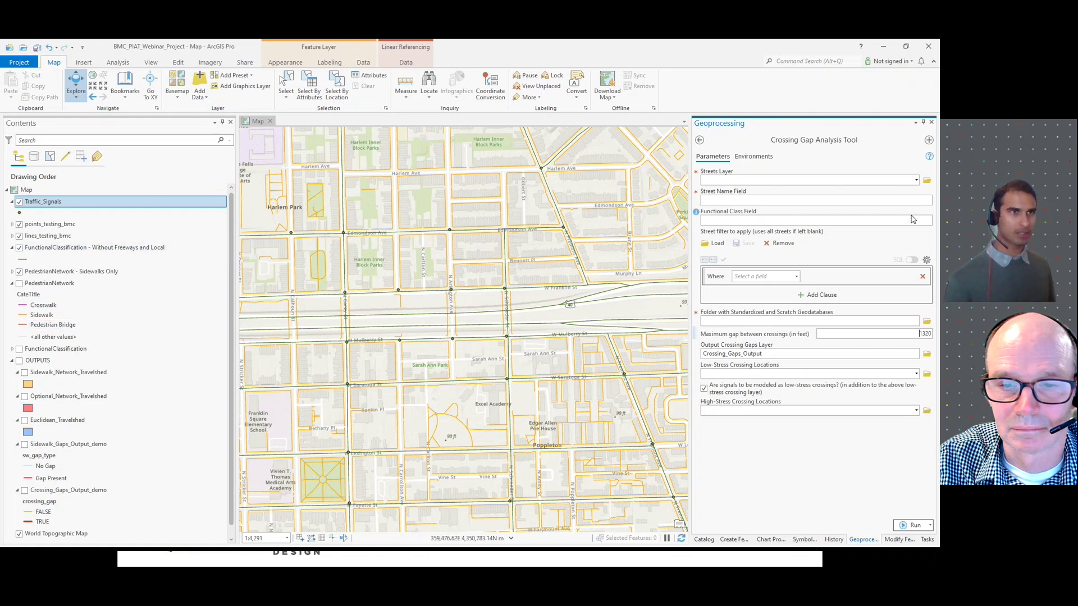
click(917, 181)
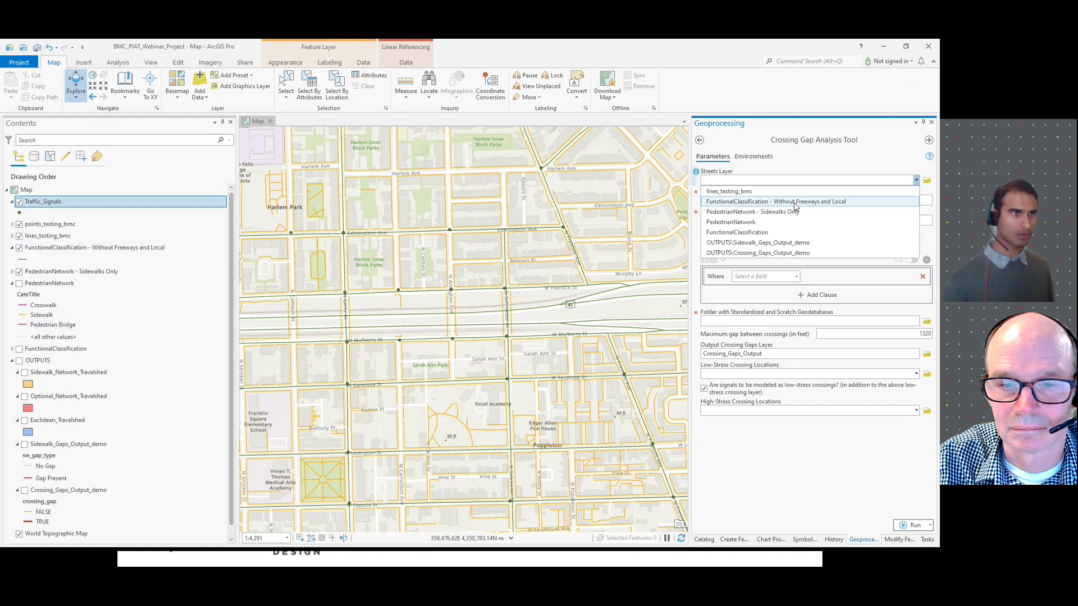
click(735, 202)
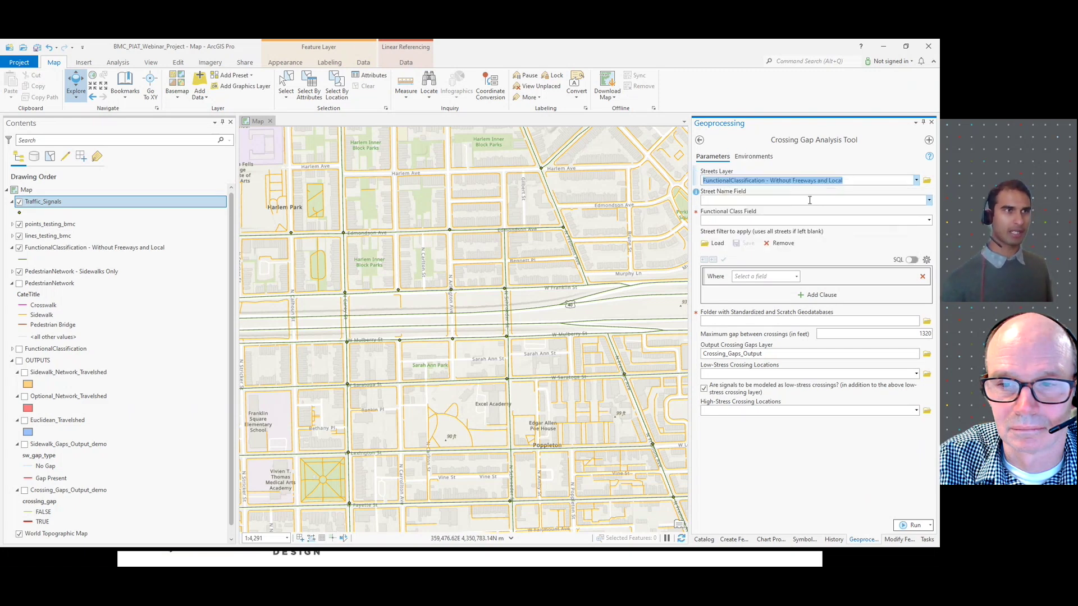
Set the Street Name Field to ROAD_NAME and the Functional Class Field to functional.
click(928, 201)
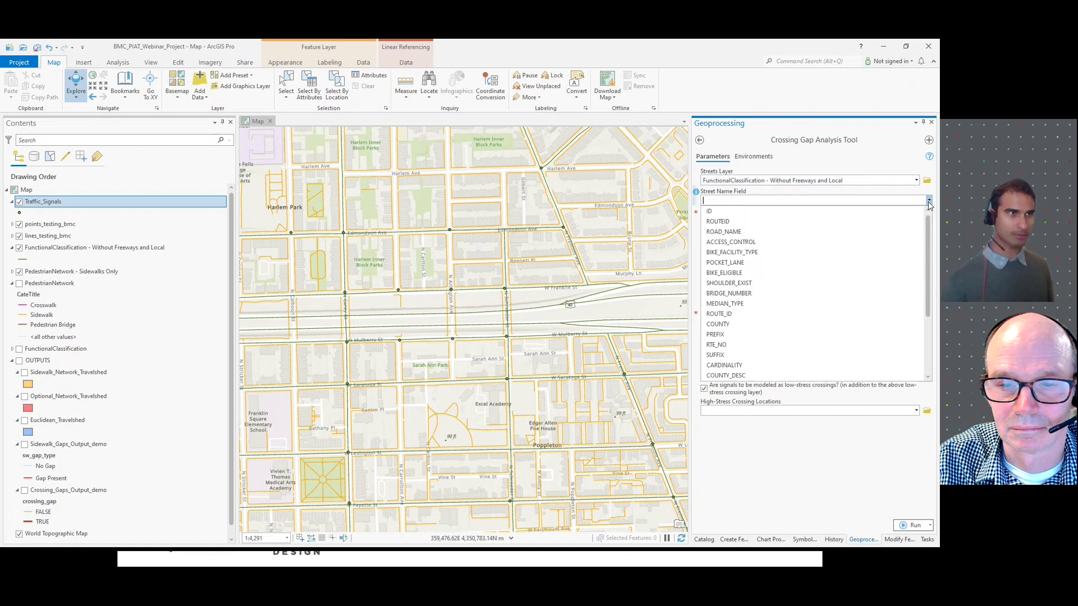
click(751, 232)
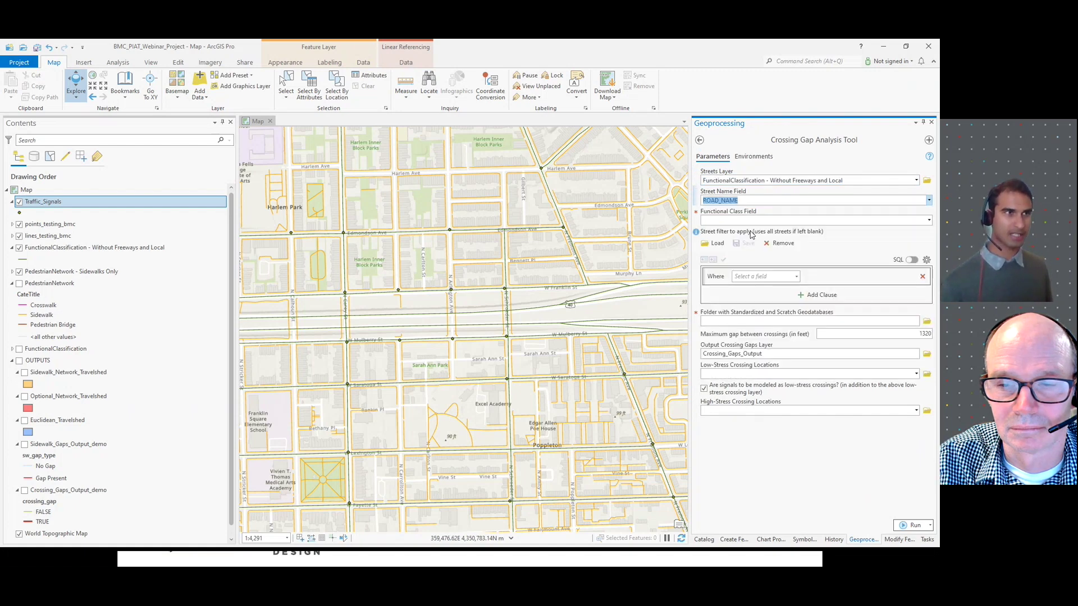
click(748, 200)
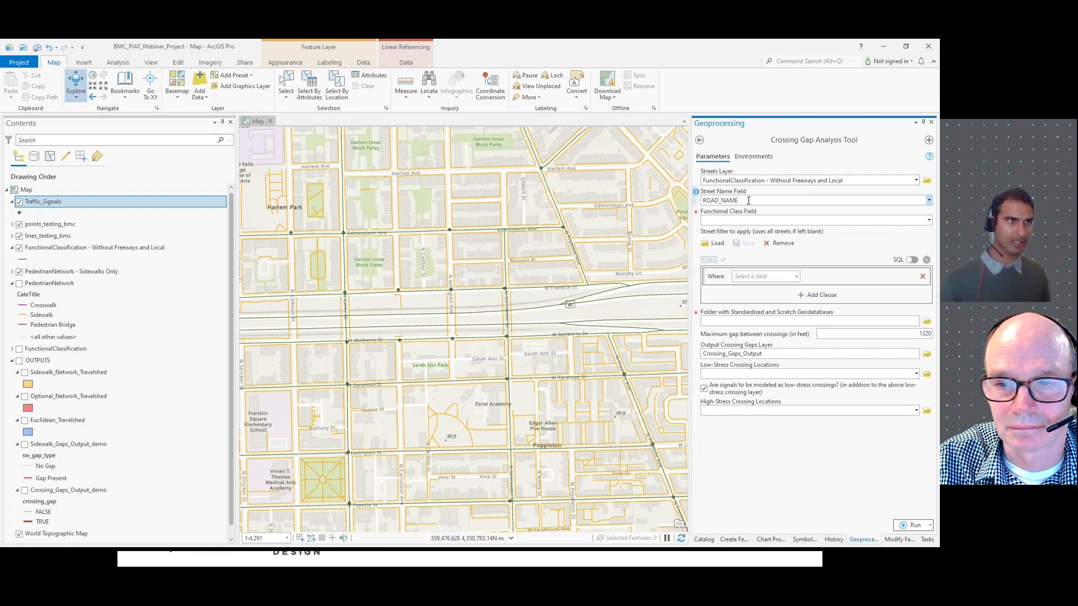
click(930, 220)
drag(929, 241, 879, 393)
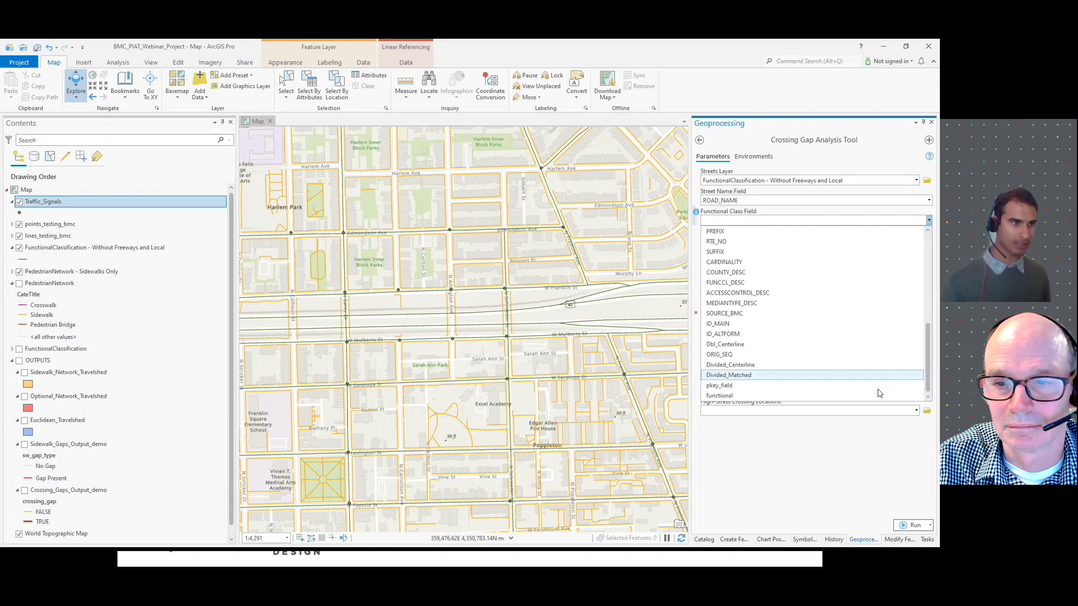
click(718, 396)
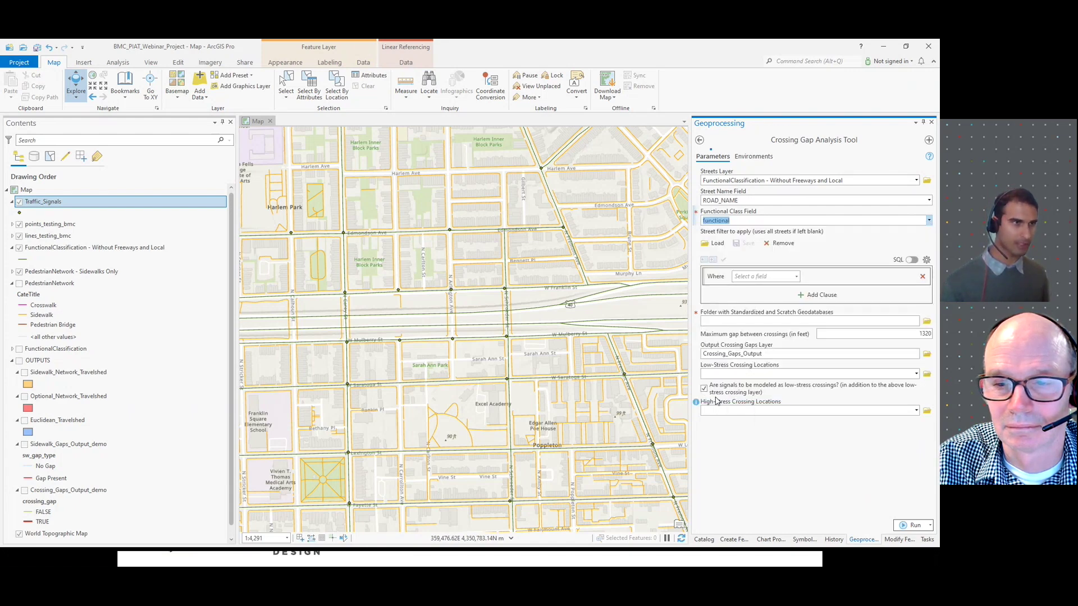
click(739, 223)
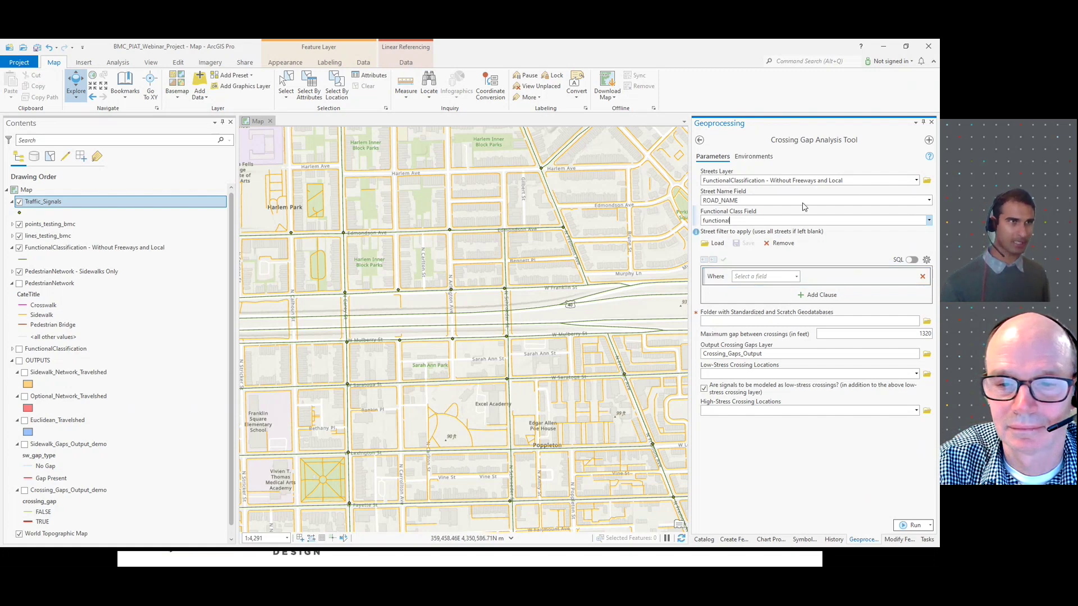
click(852, 181)
click(851, 181)
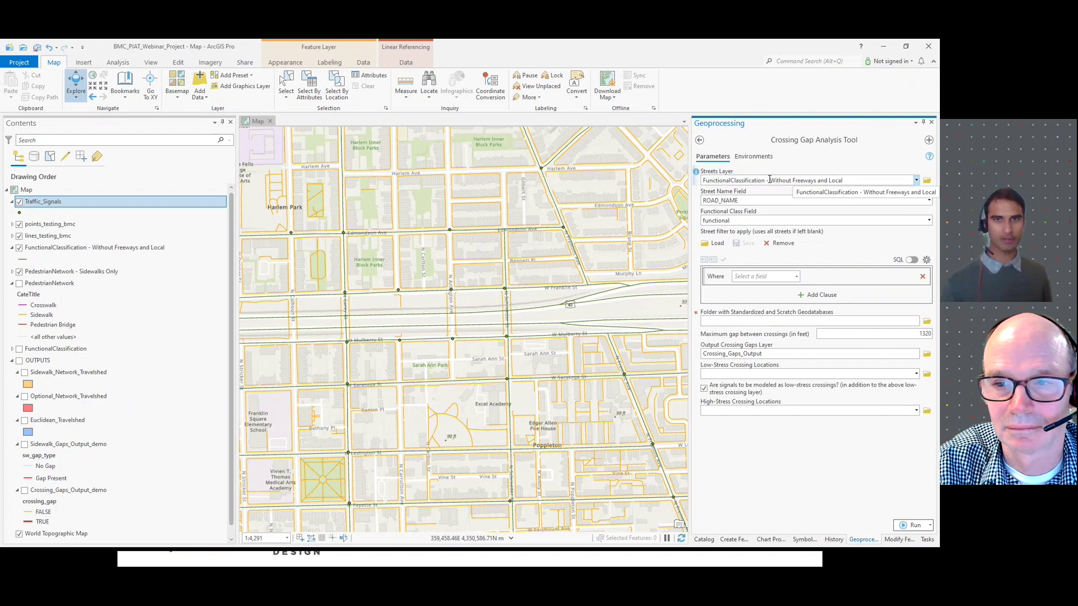
Try a COUNTY_DESC street filter clause, then remove it and leave a blank clause.
click(797, 278)
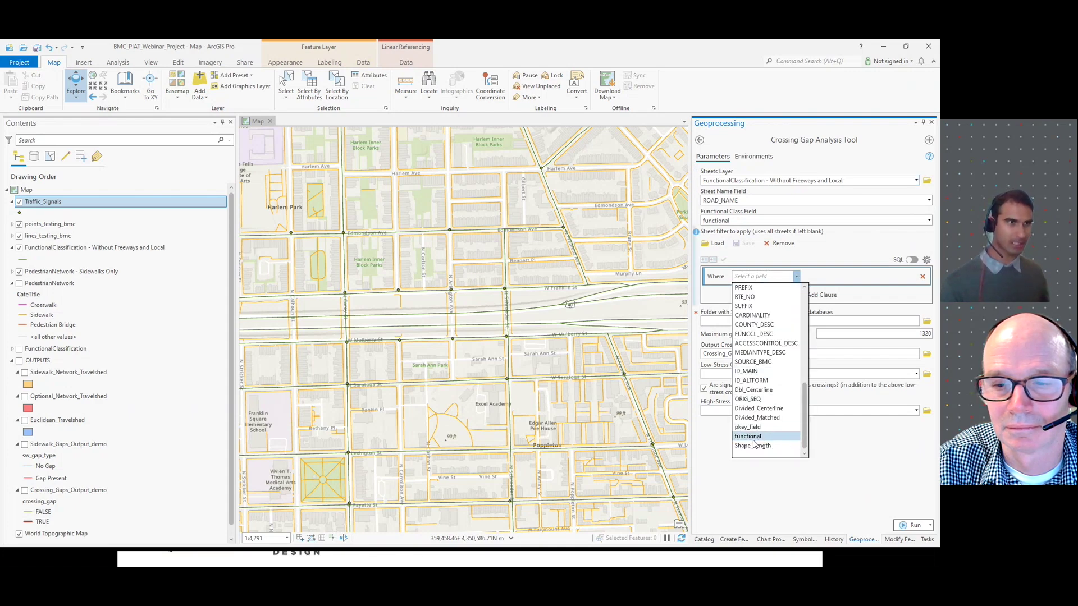
click(774, 328)
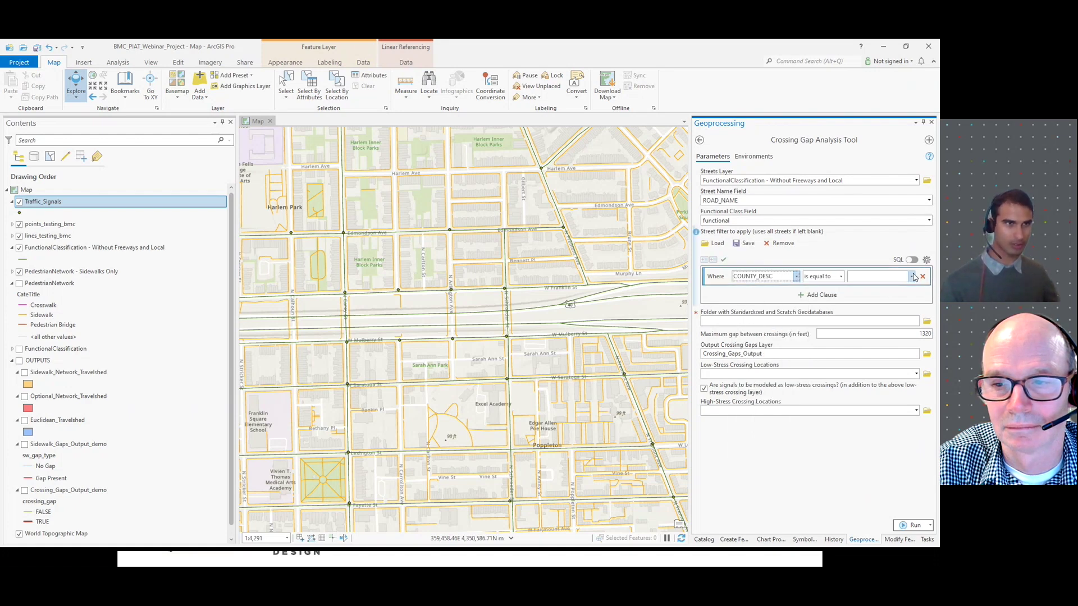
click(907, 280)
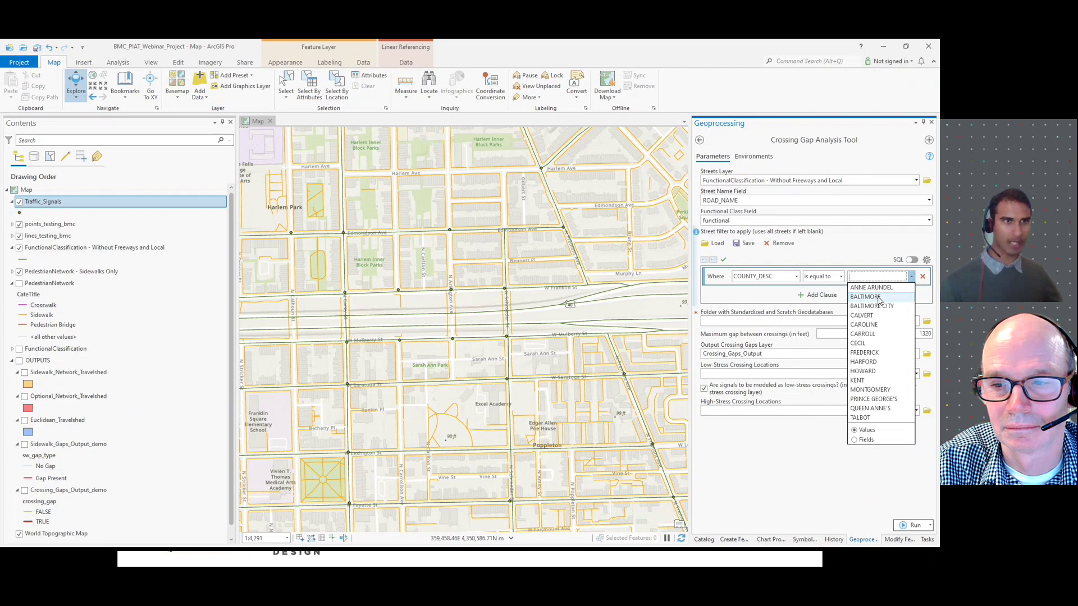
click(925, 284)
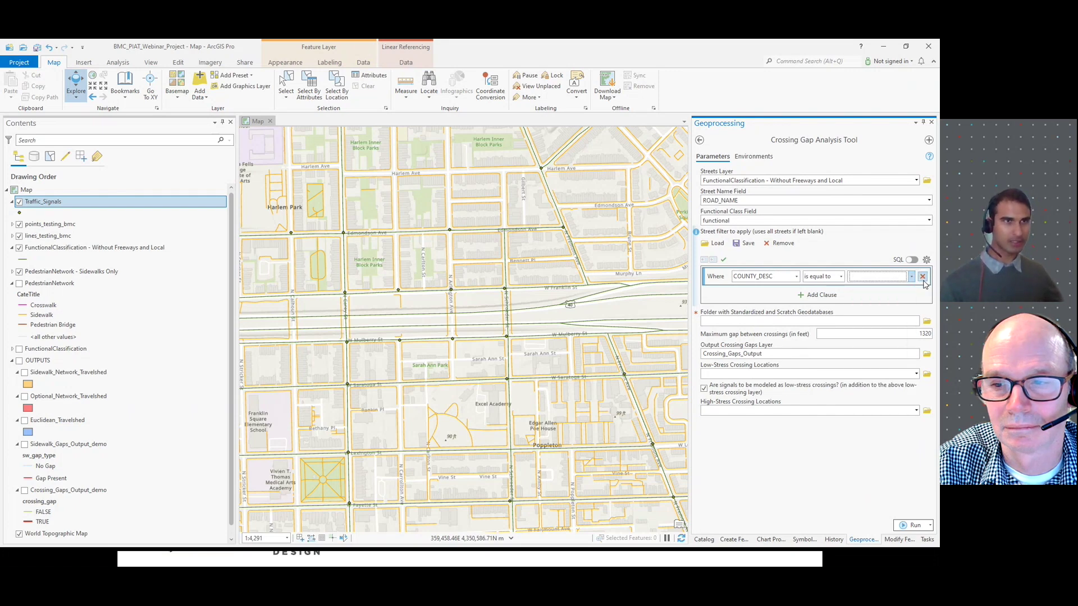
click(923, 278)
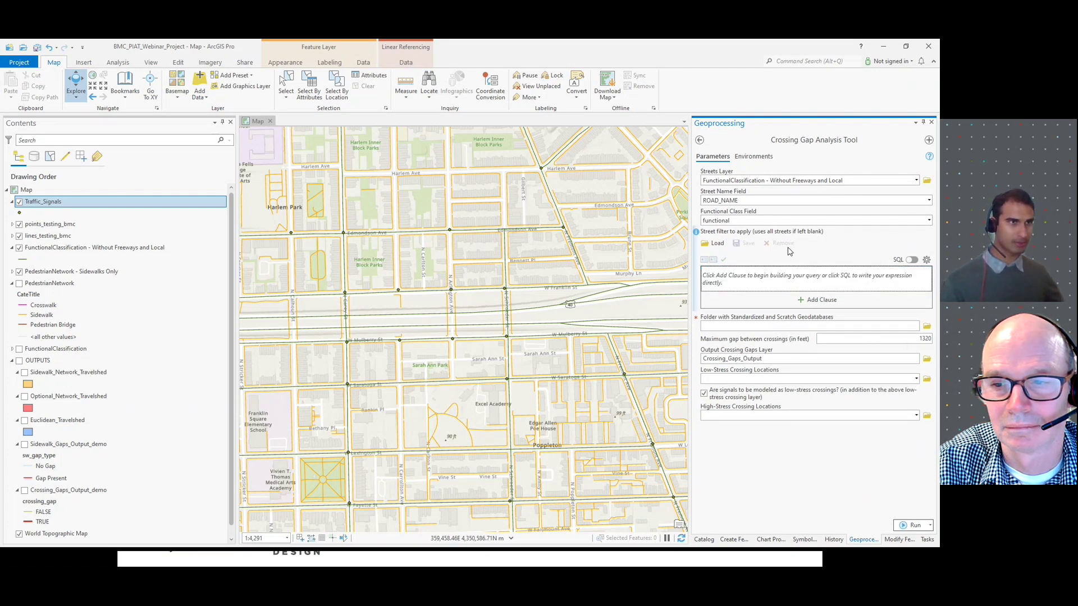
click(815, 299)
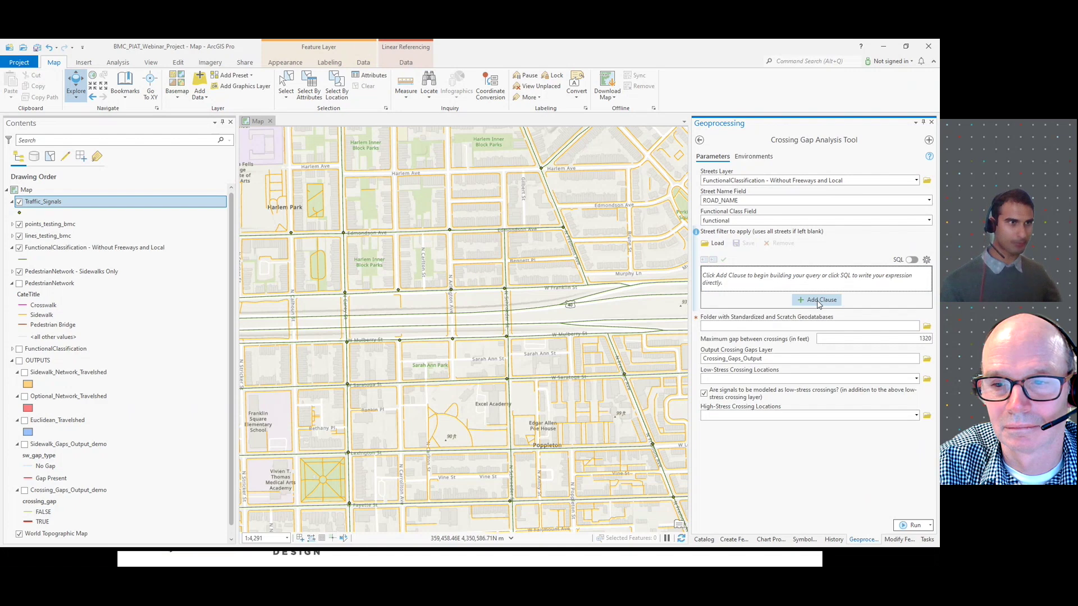
Set the Folder parameter to ped_infra_strd_gdb_20230126_1 in BMC-Pedestrian-Infrastructure-Assessment-Resources.
click(925, 323)
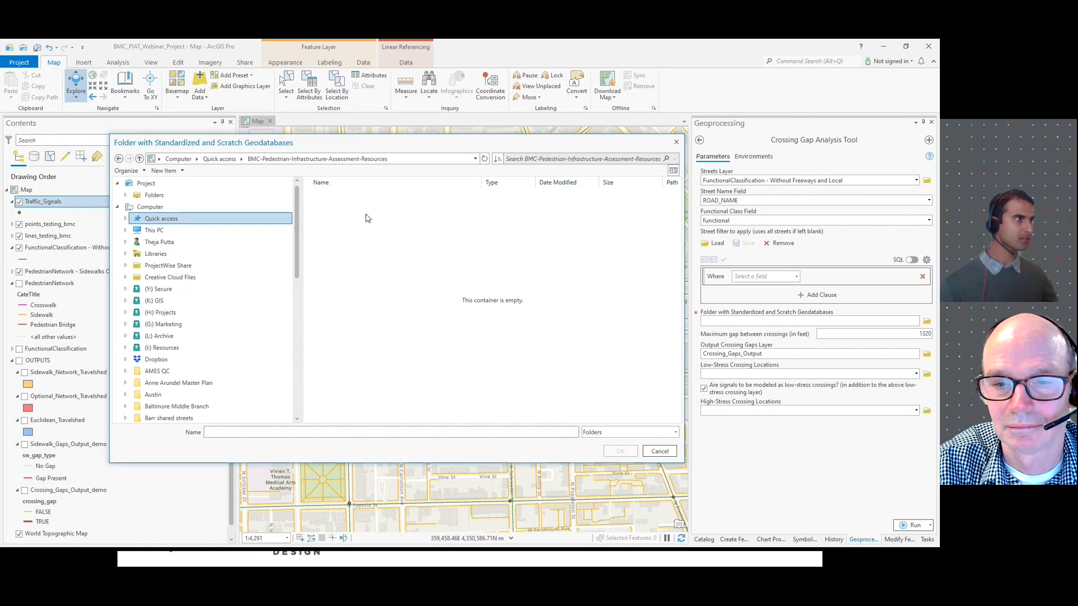
click(157, 195)
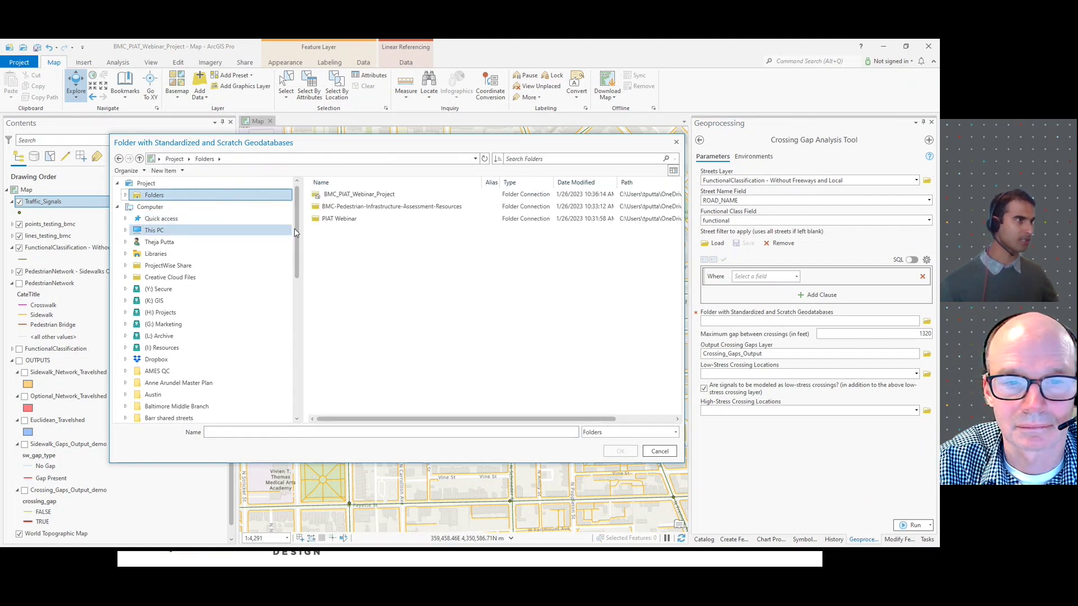
double_click(349, 208)
click(365, 207)
click(618, 451)
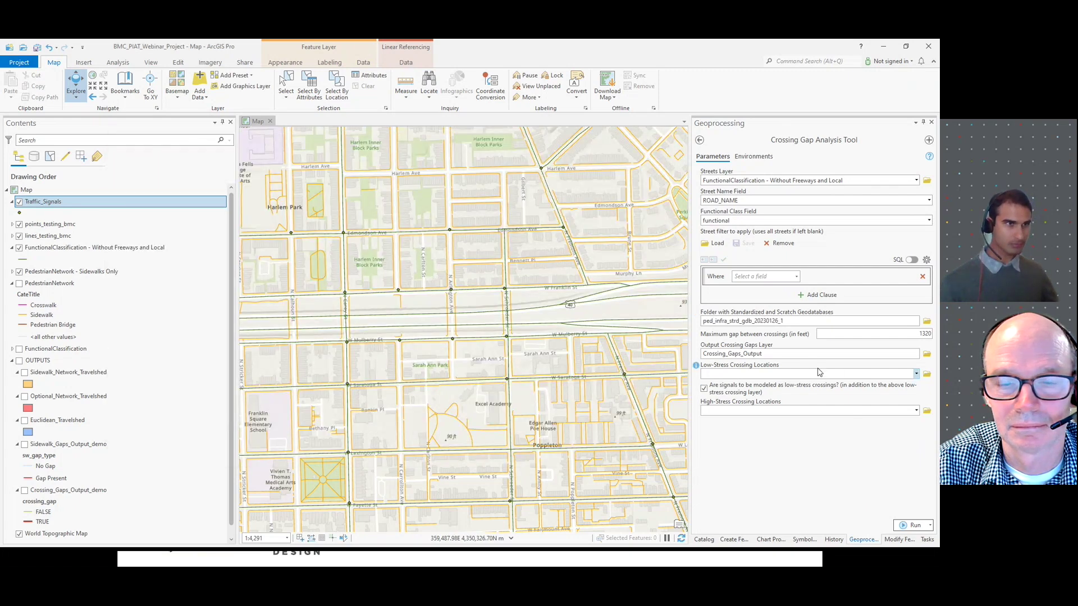
Rename the output to Crossing_Gaps_Output_test and review the maximum gap and low-stress crossing inputs.
click(806, 353)
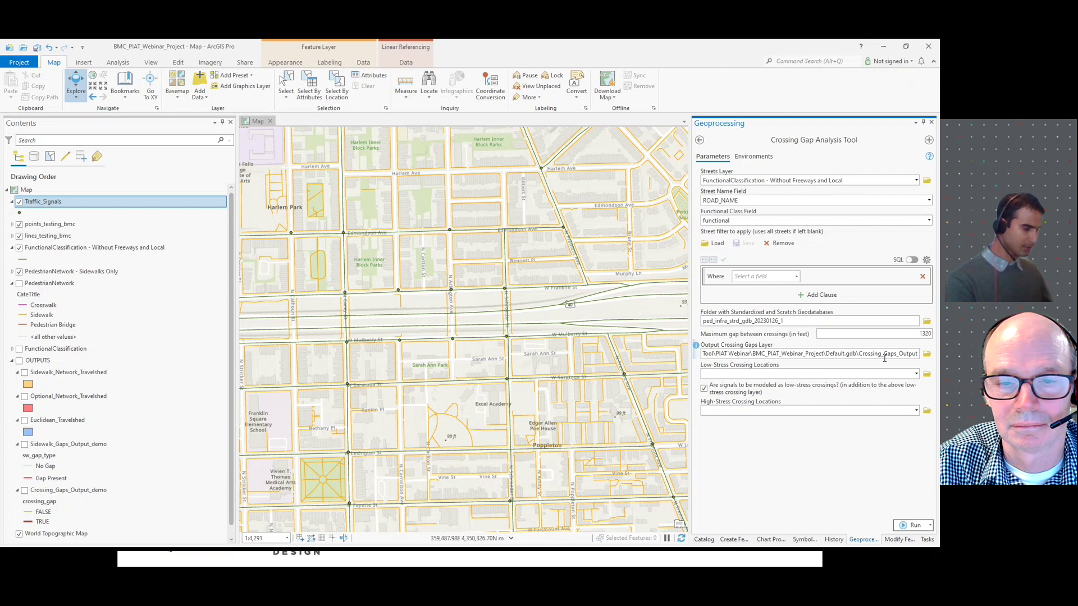
text(_test)
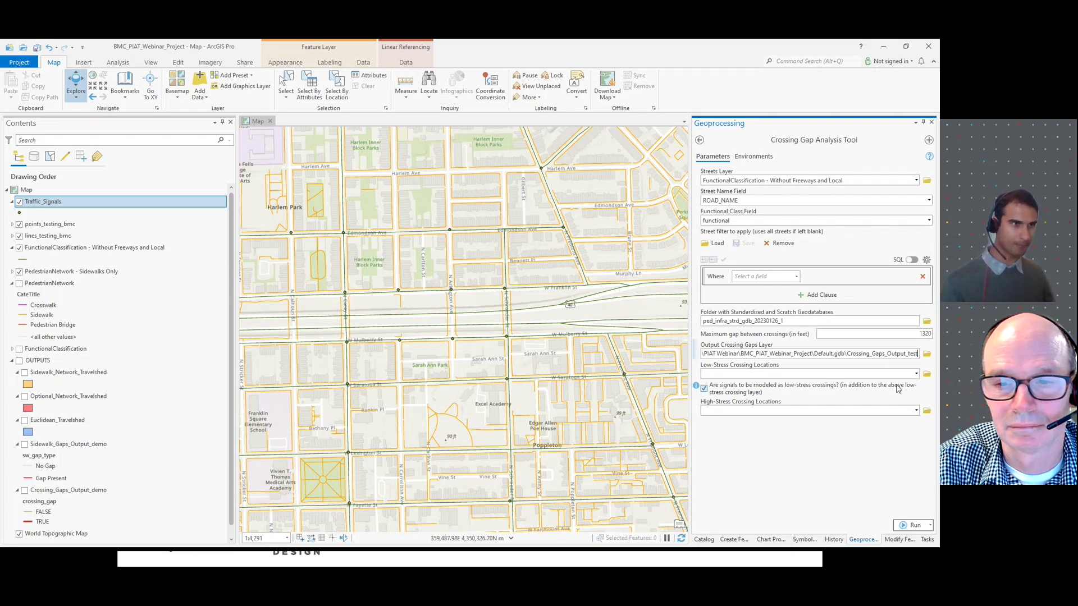
click(864, 462)
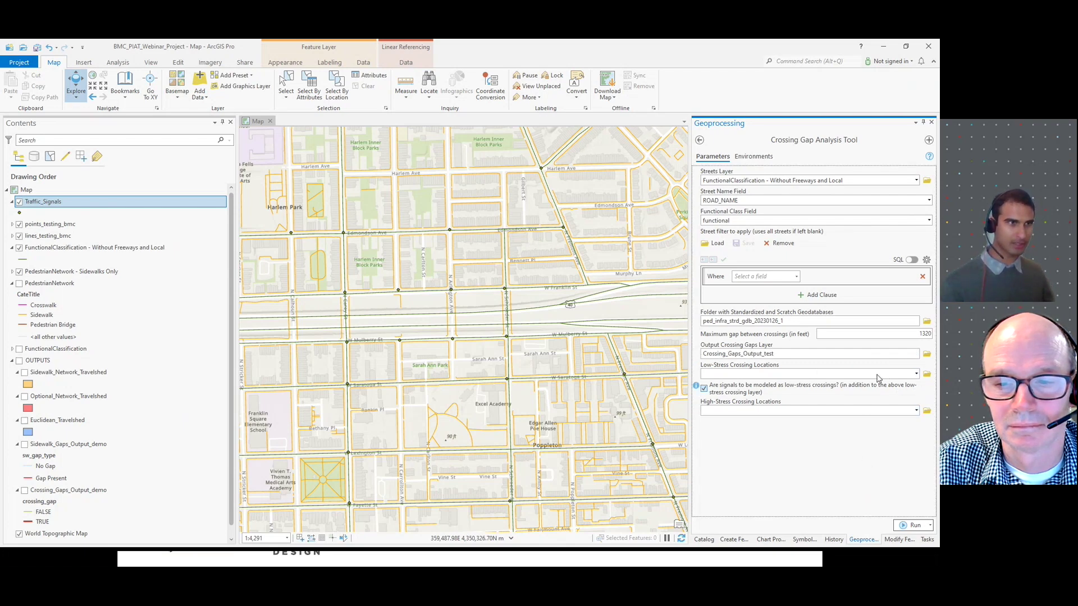
click(913, 335)
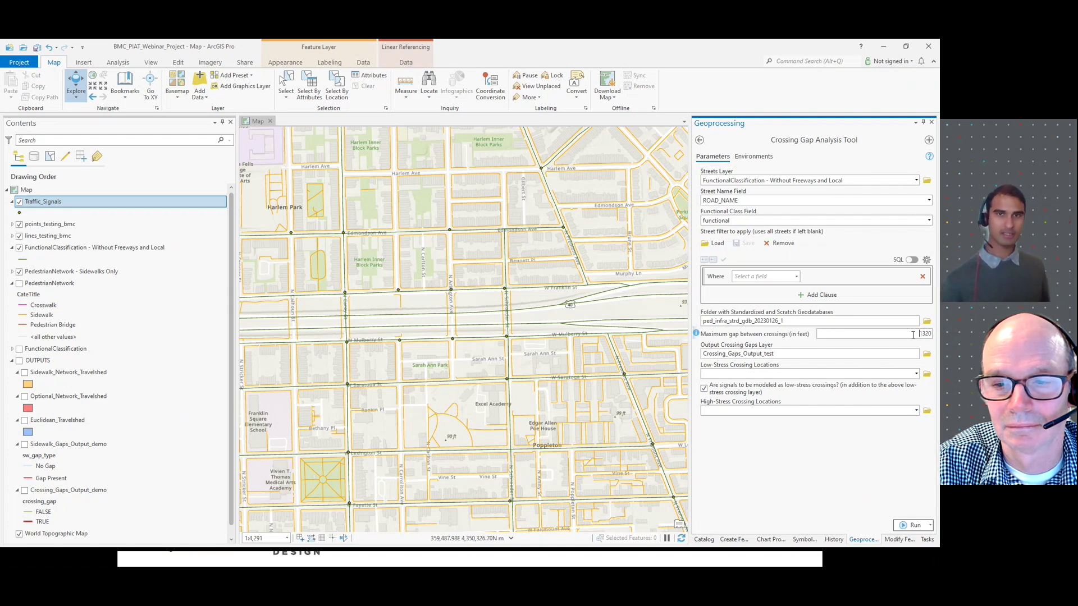
click(913, 336)
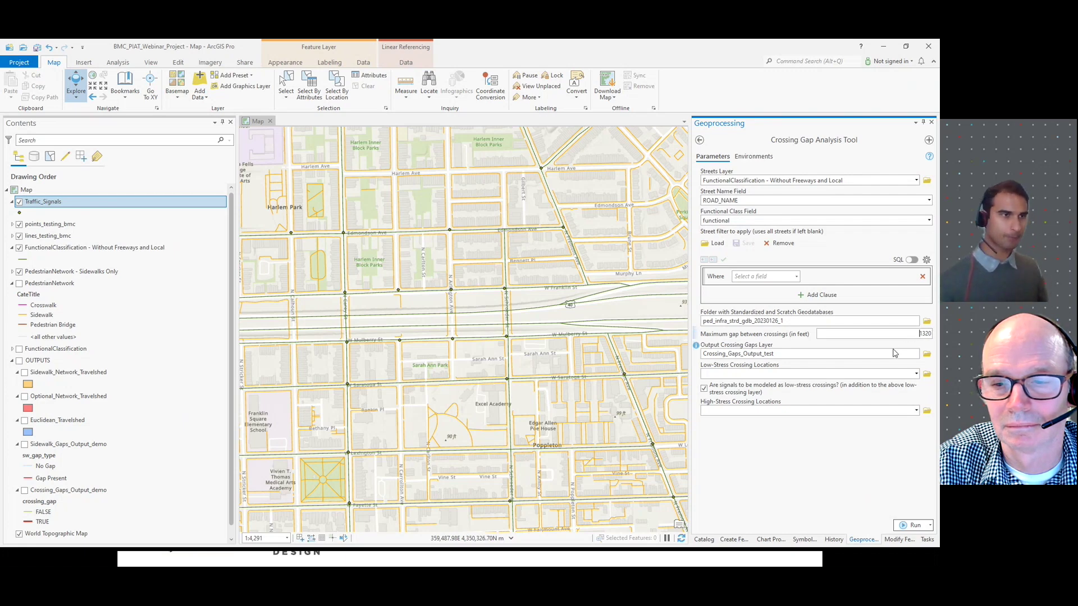
click(759, 377)
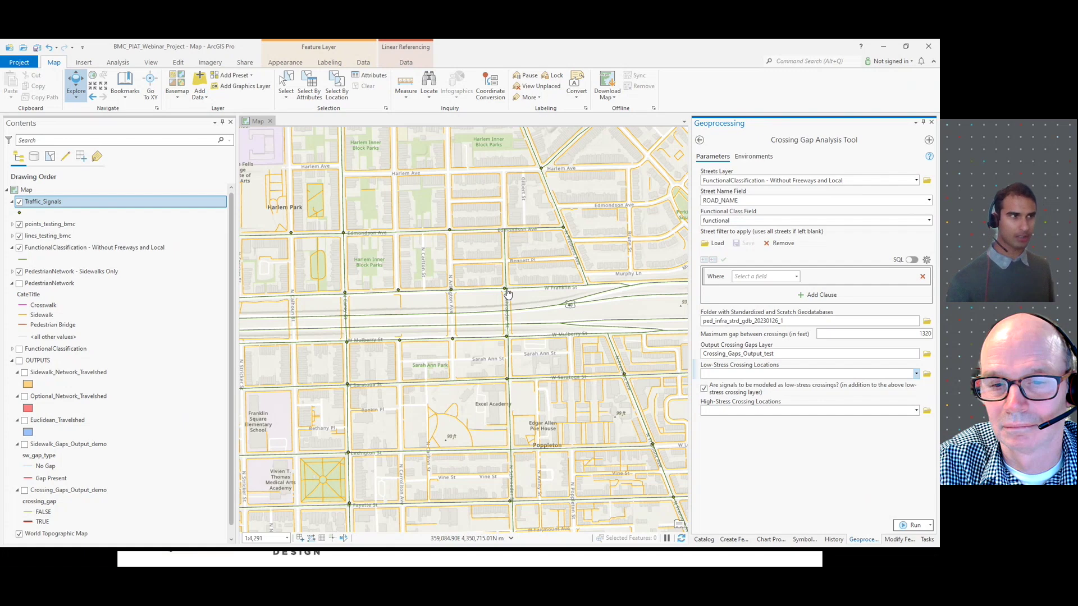
click(917, 375)
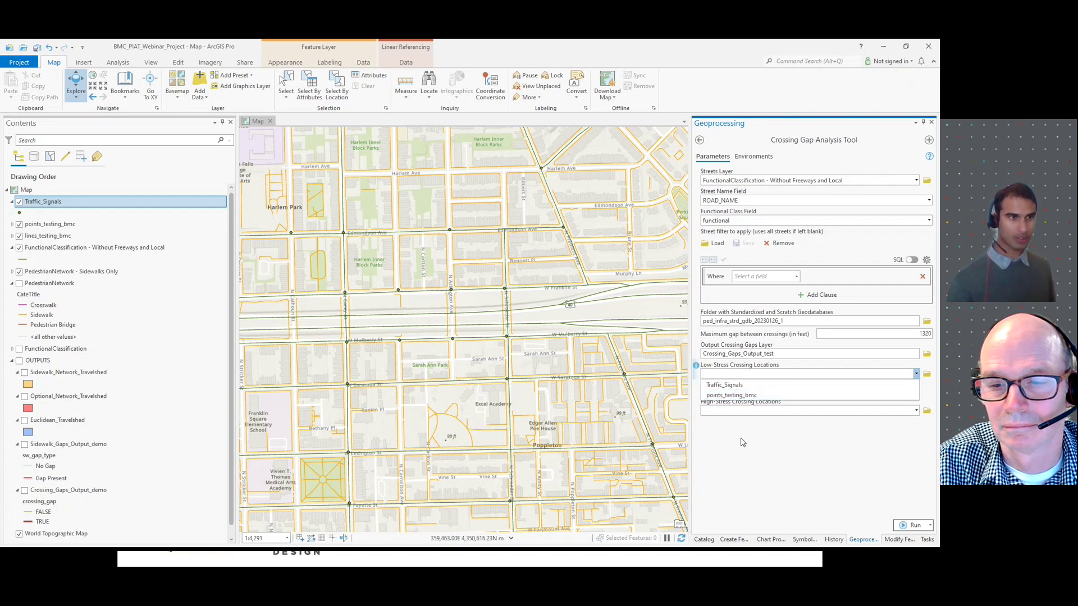
click(785, 458)
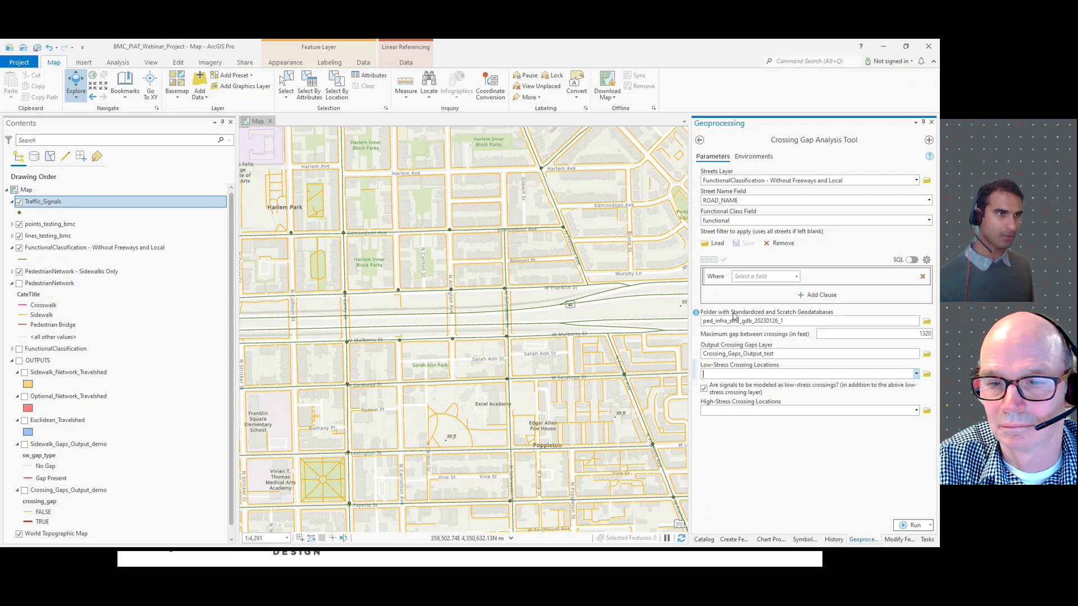
Re-enter the 1320-foot maximum crossing gap and run the Crossing Gap Analysis Tool.
drag(799, 322, 782, 322)
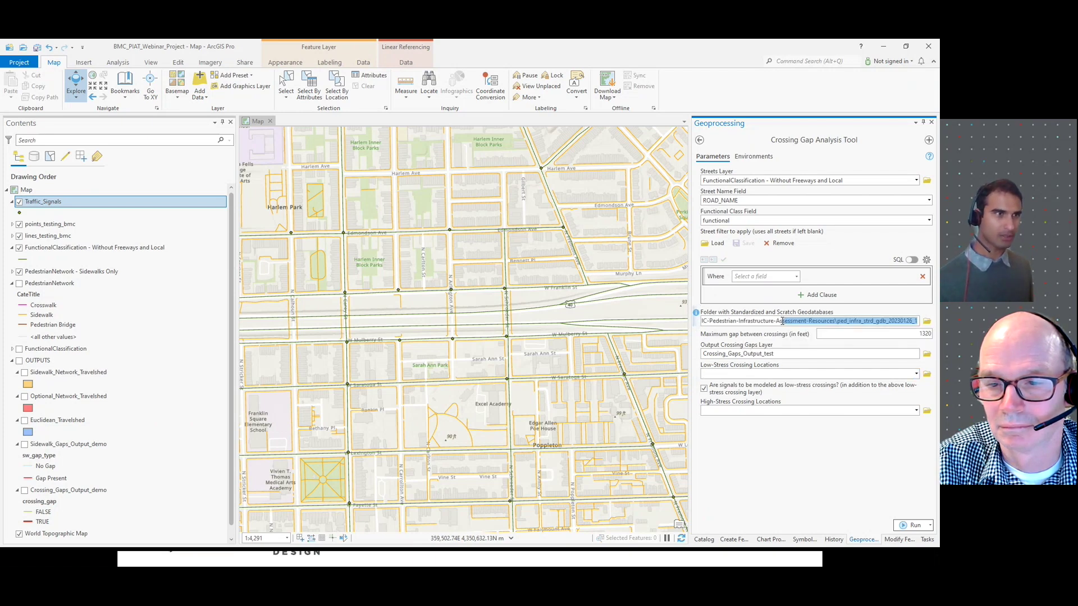
click(873, 332)
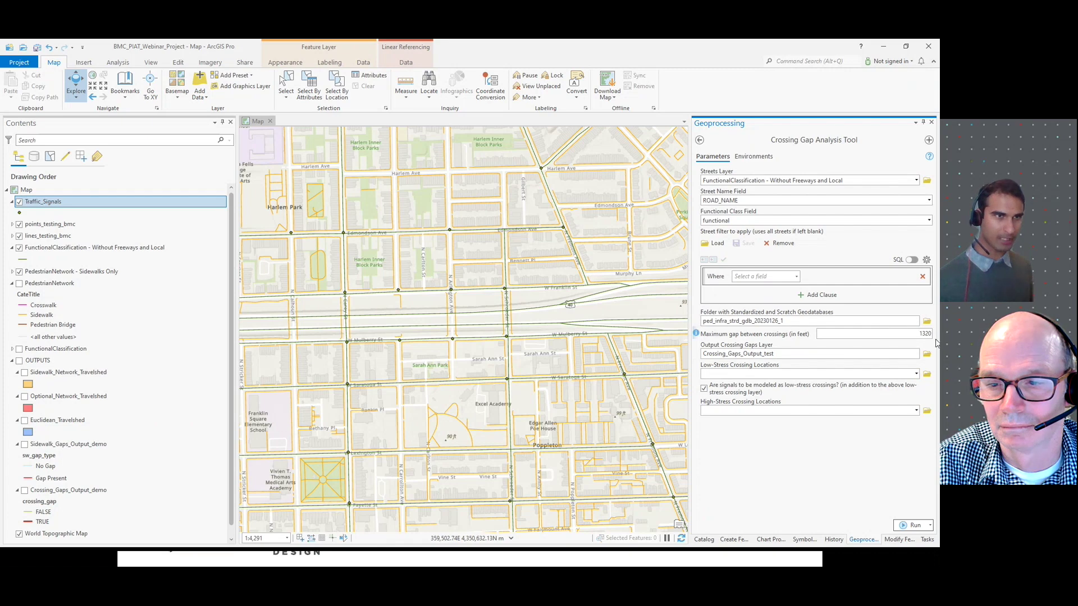
key(ctrl+a)
key(BackSpace)
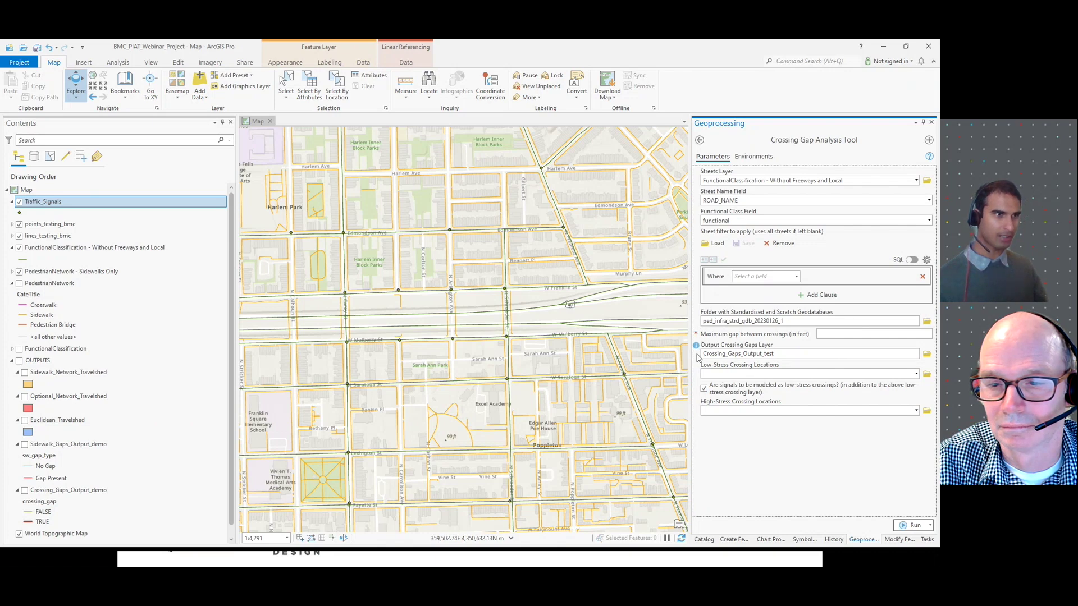
click(886, 335)
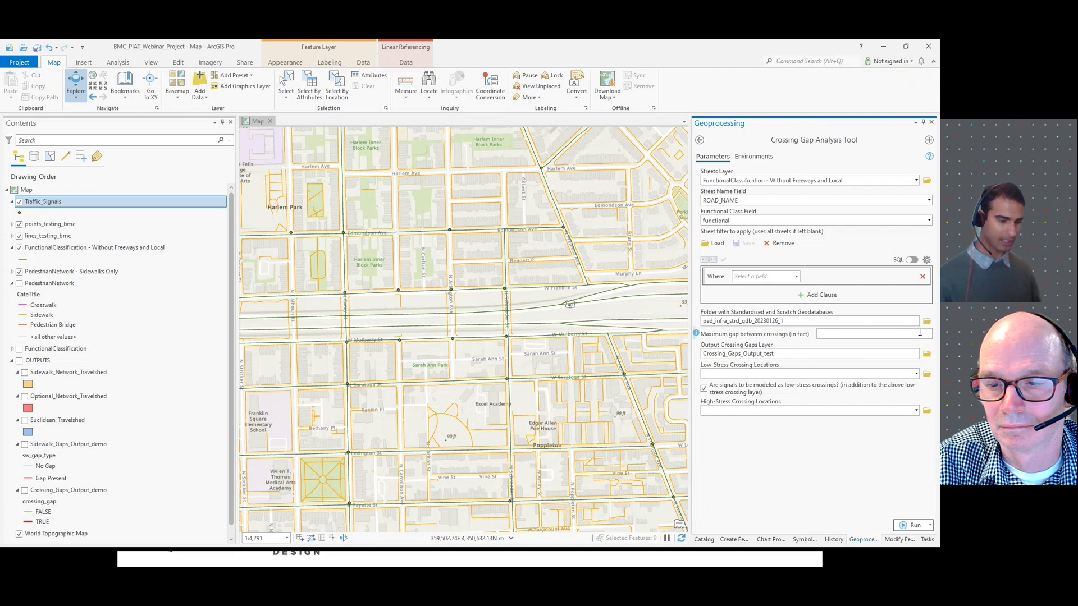
click(783, 433)
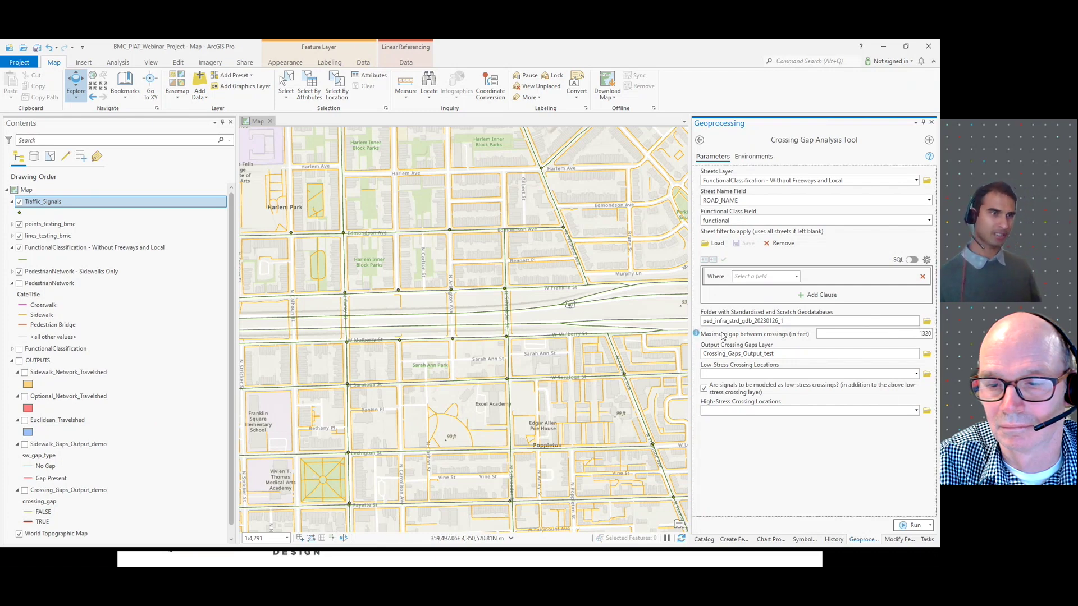
click(906, 527)
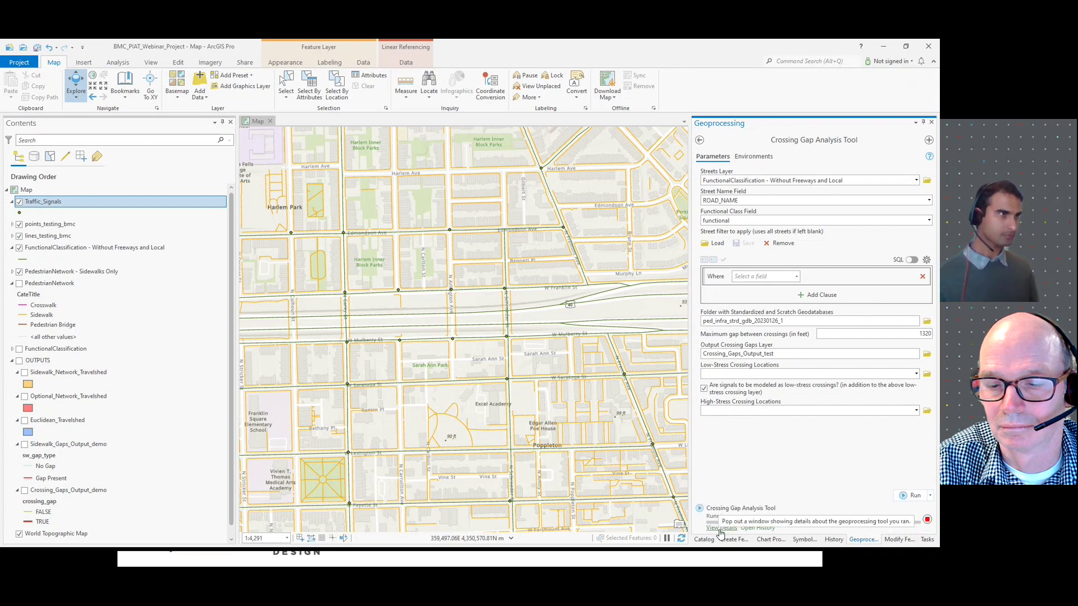
click(720, 528)
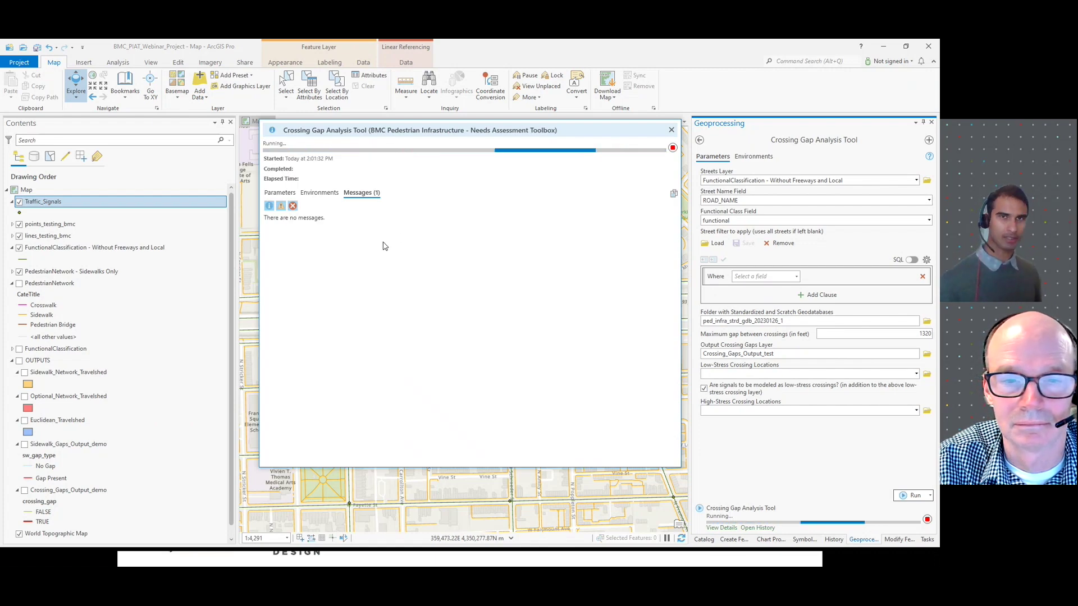
Cancel the running Crossing Gap Analysis and close its details window.
mouse_move(723, 528)
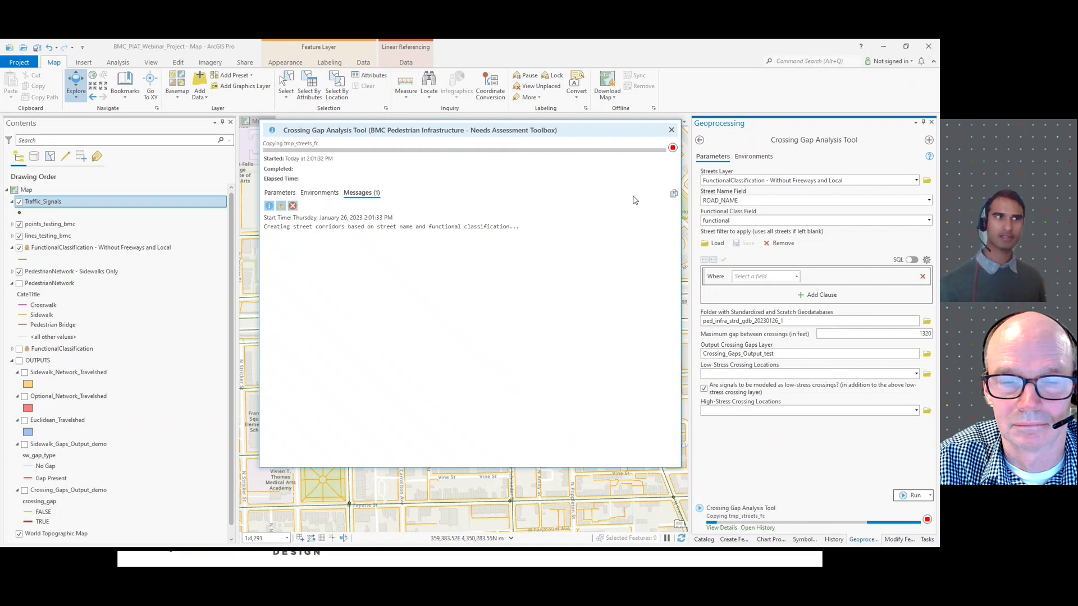
click(673, 150)
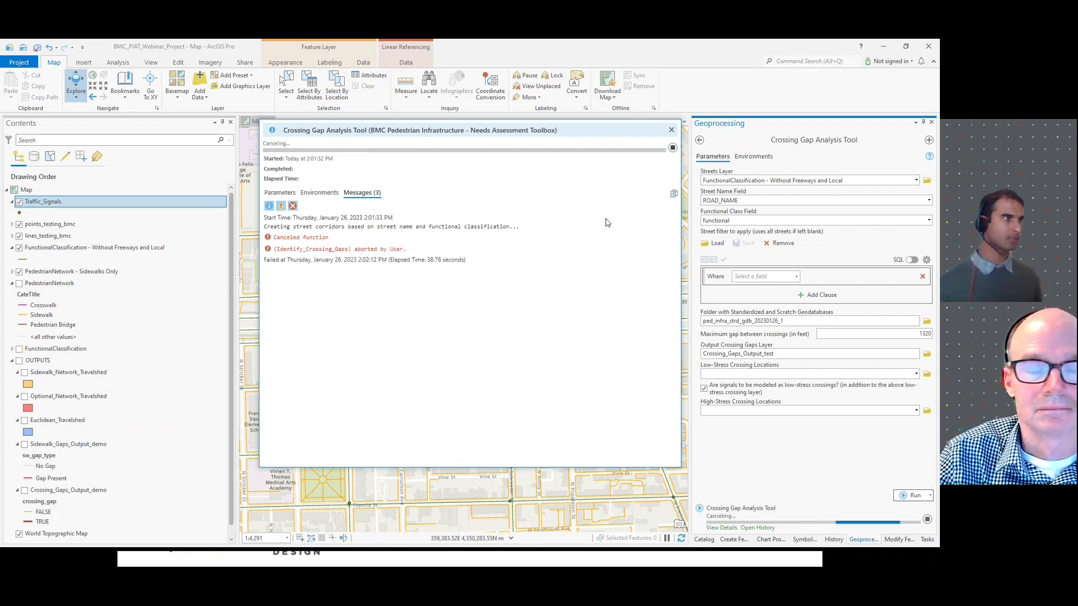
click(672, 131)
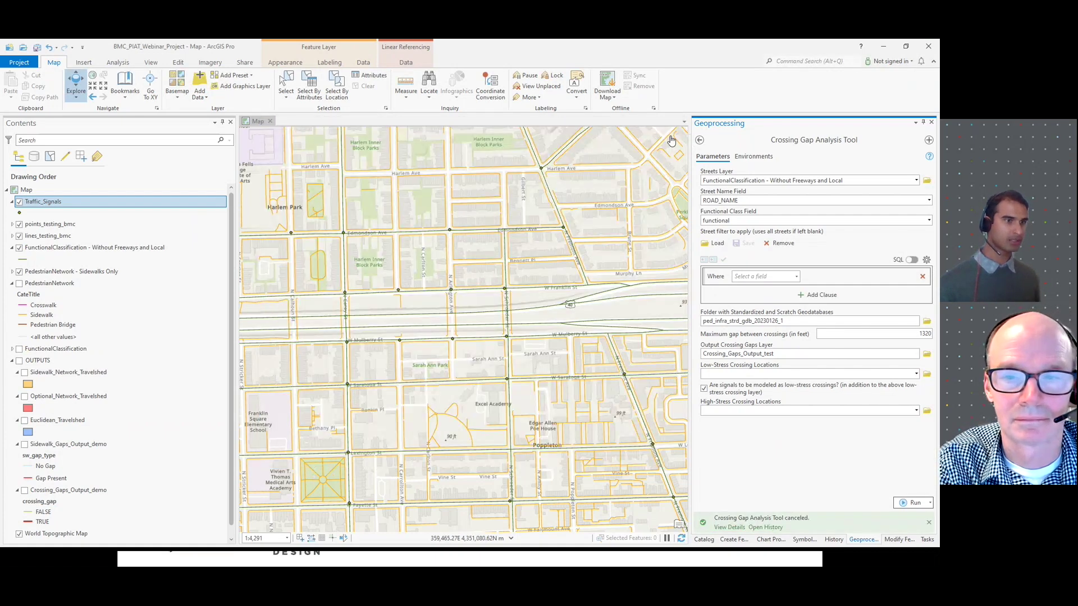
Hide FunctionalClassification and Sidewalks Only, and show Crossing_Gaps_Output_demo and the OUTPUTS group.
click(729, 528)
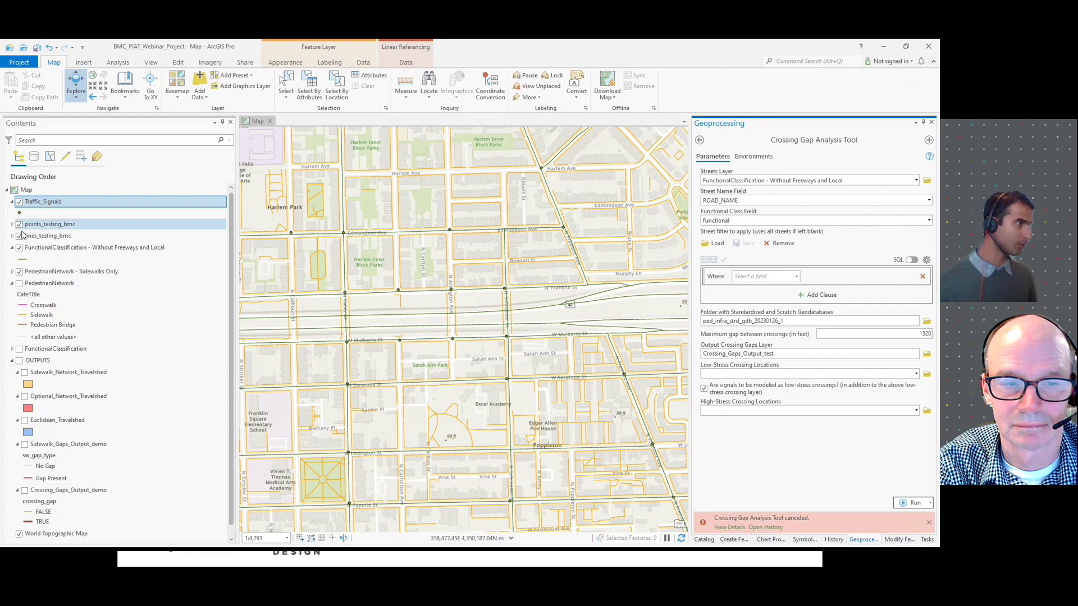
click(18, 250)
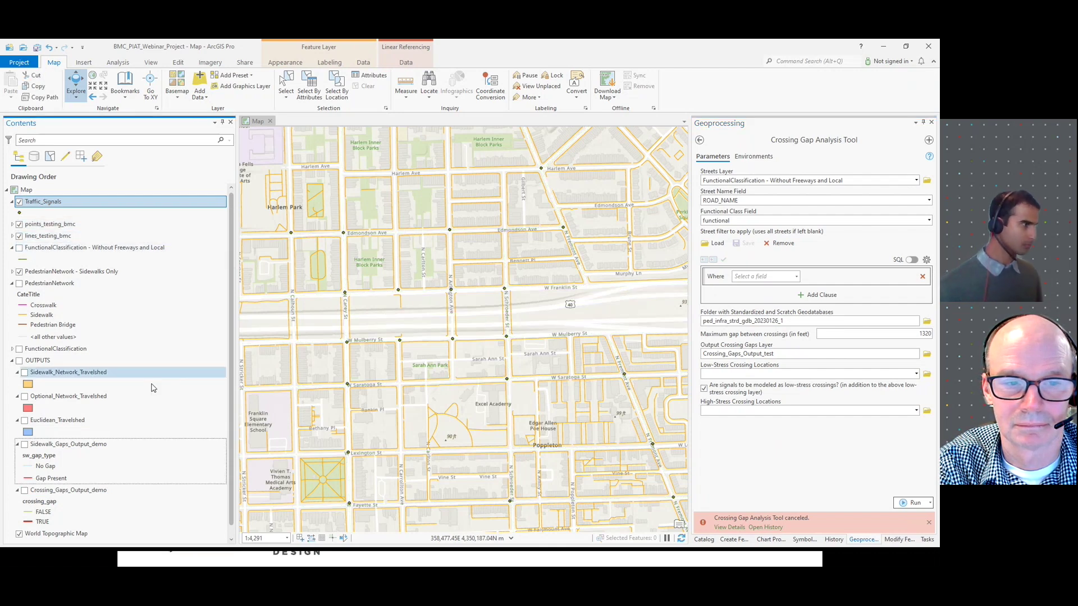
click(19, 272)
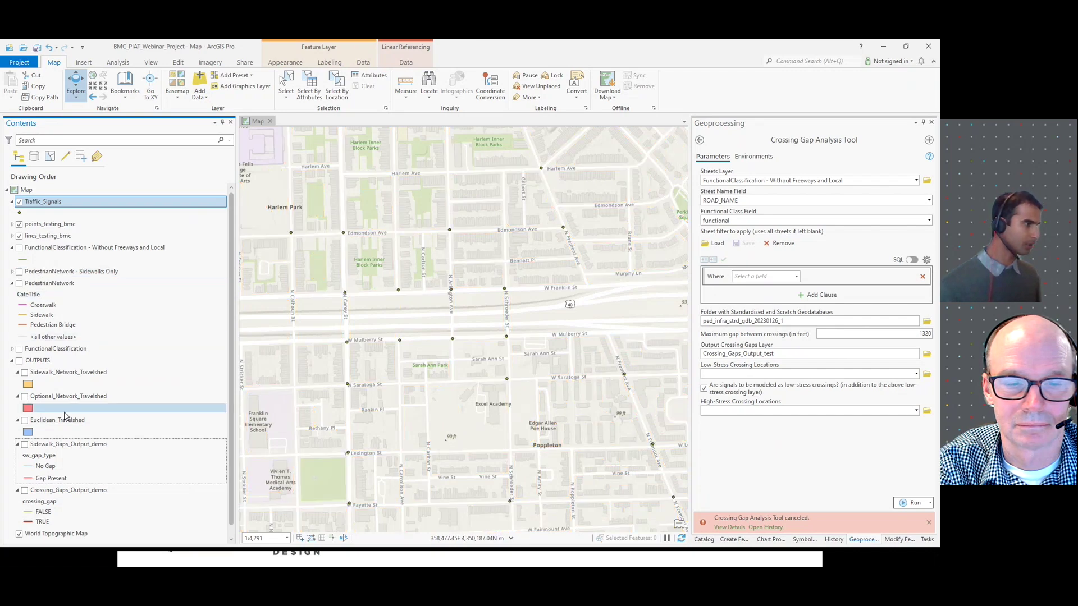
click(24, 492)
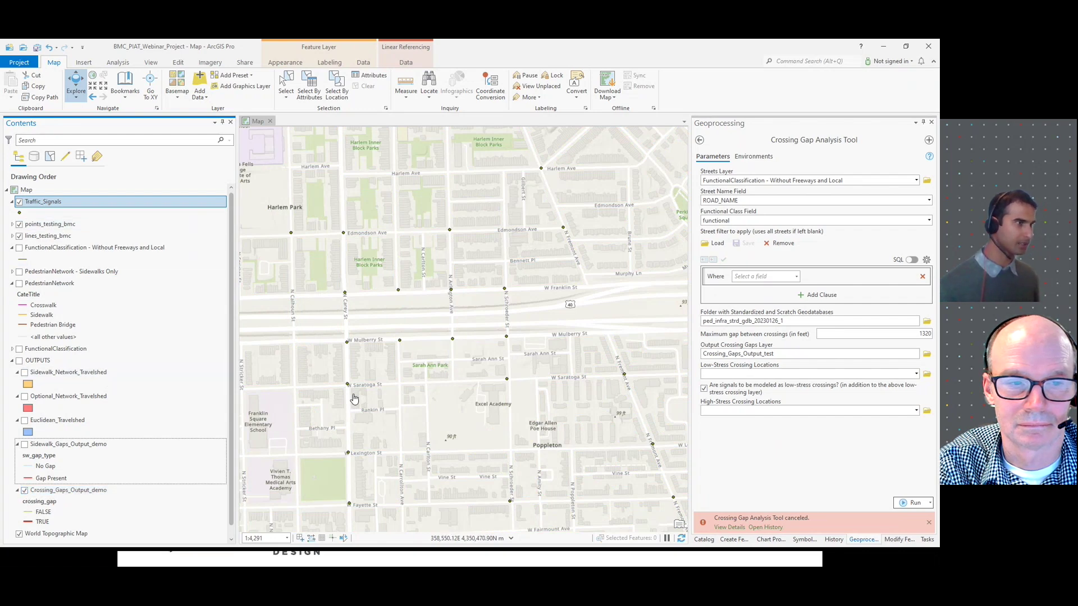
scroll(395, 395, down, 3)
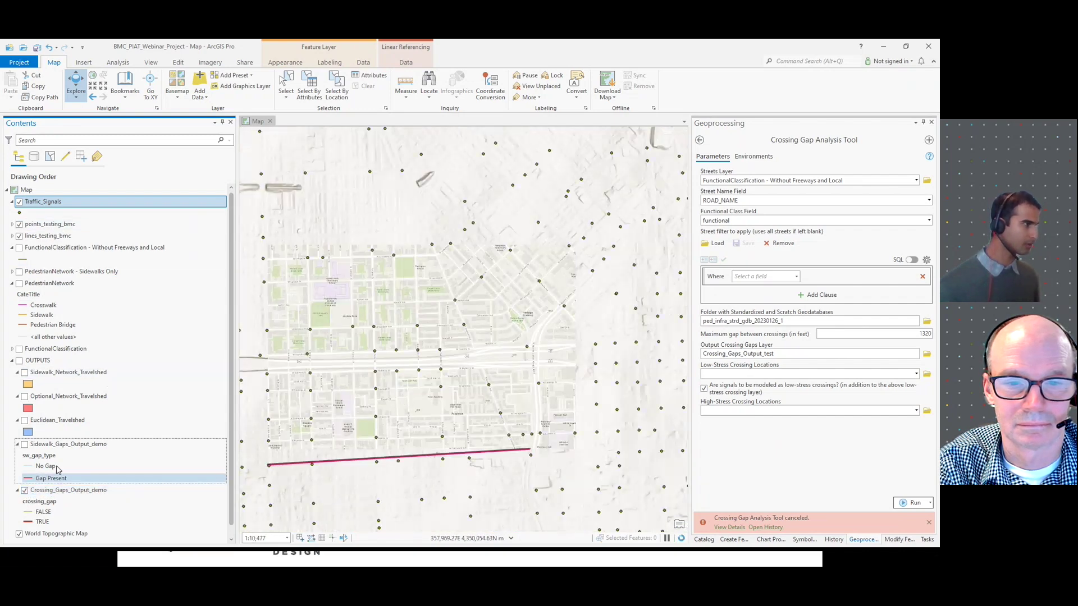
click(19, 361)
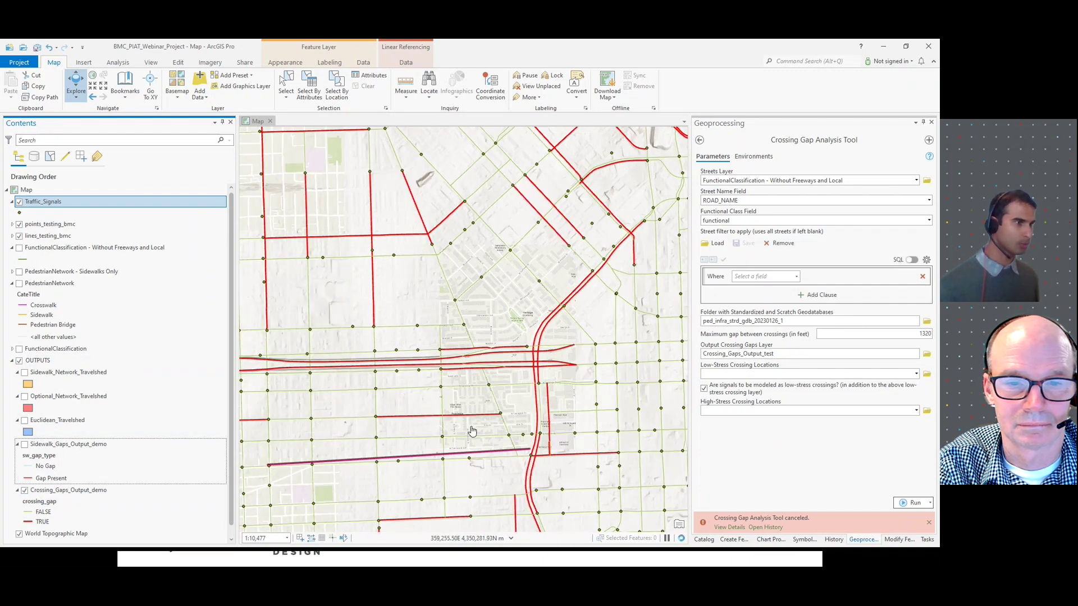
scroll(473, 431, up, 2)
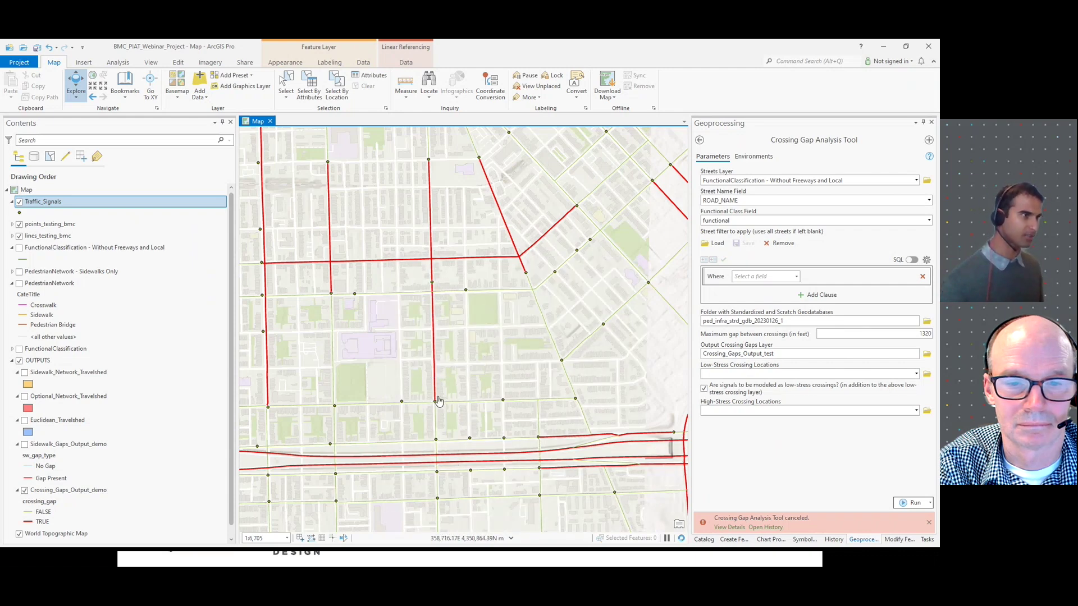
scroll(438, 401, up, 2)
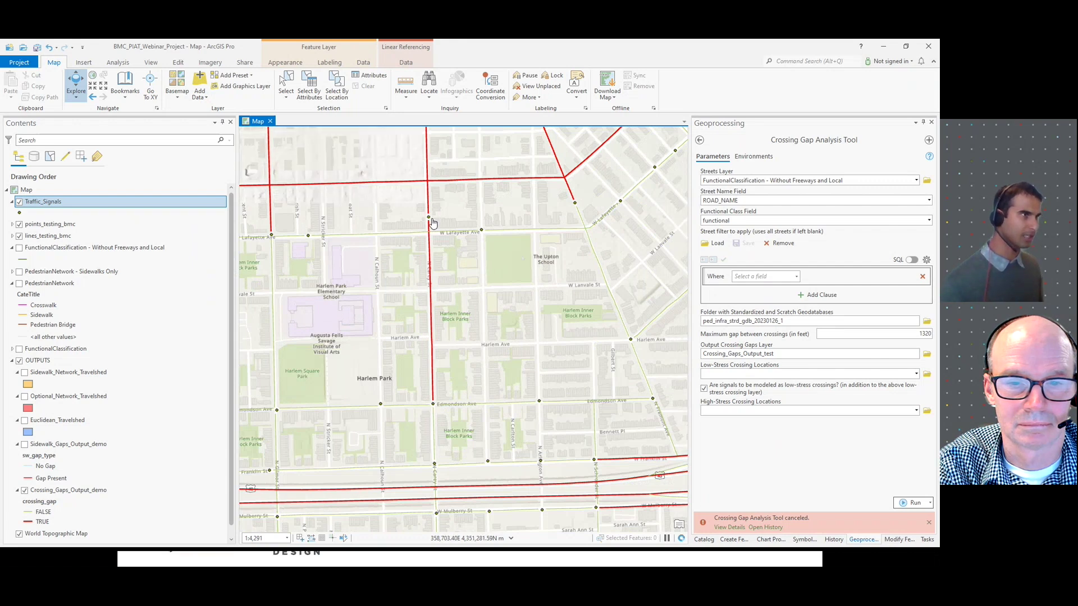
Measure the red crossing-gap street between two signals, about 413 m.
click(405, 84)
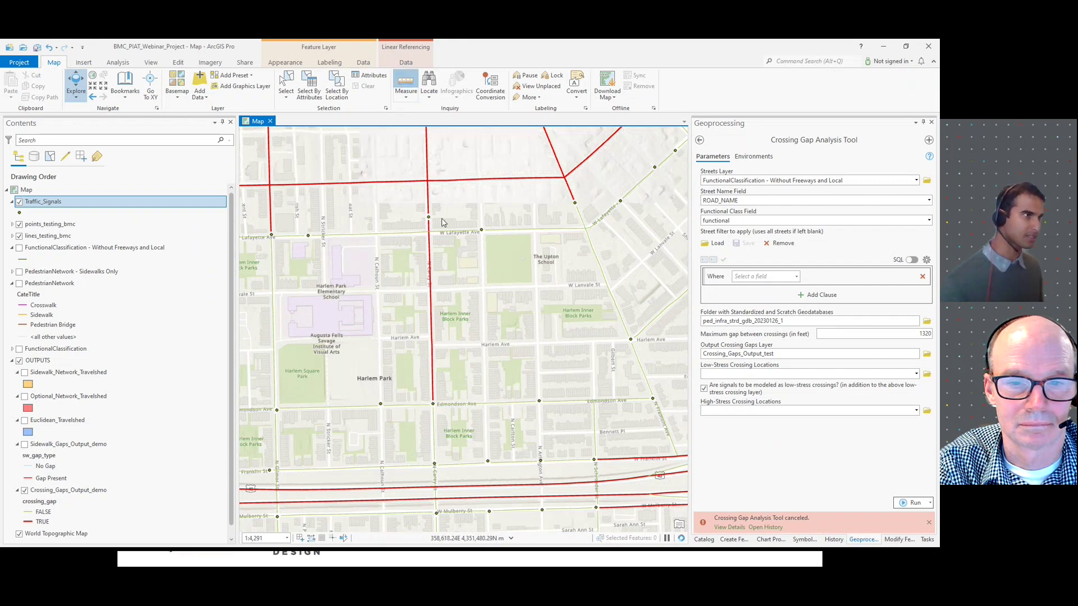
click(429, 224)
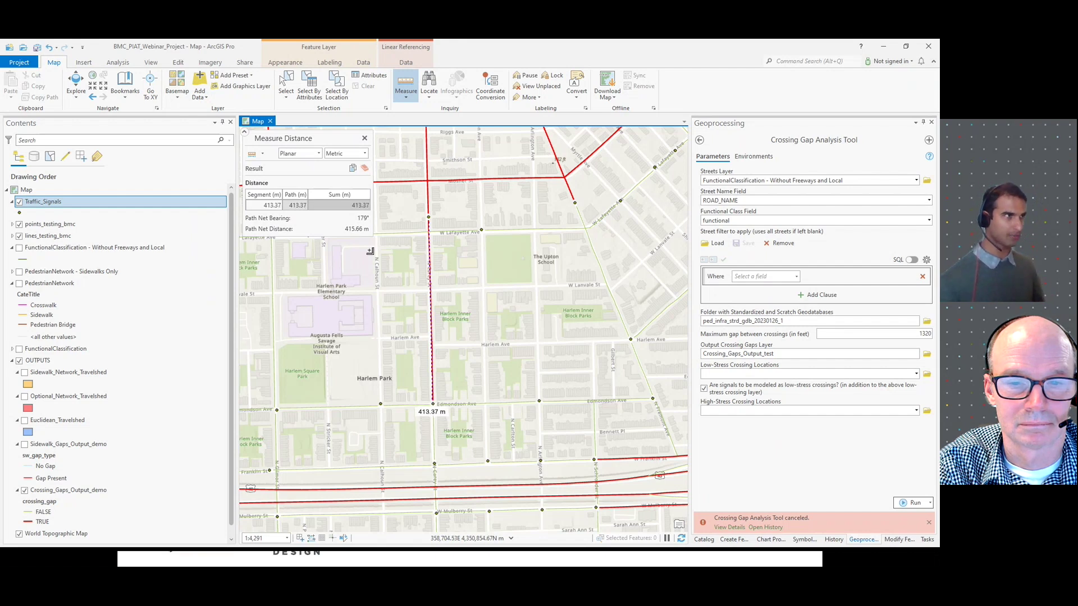
click(365, 168)
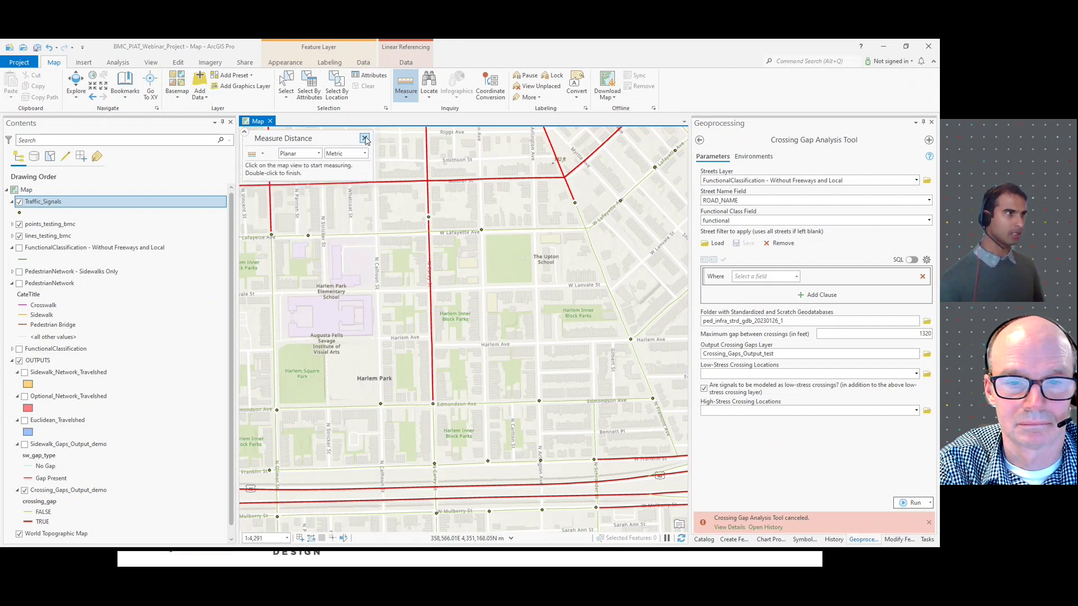
click(365, 138)
Collapse the Sidewalk_Gaps_Output_demo legend, zoom out, and select Crossing_Gaps_Output_demo.
drag(287, 247, 514, 258)
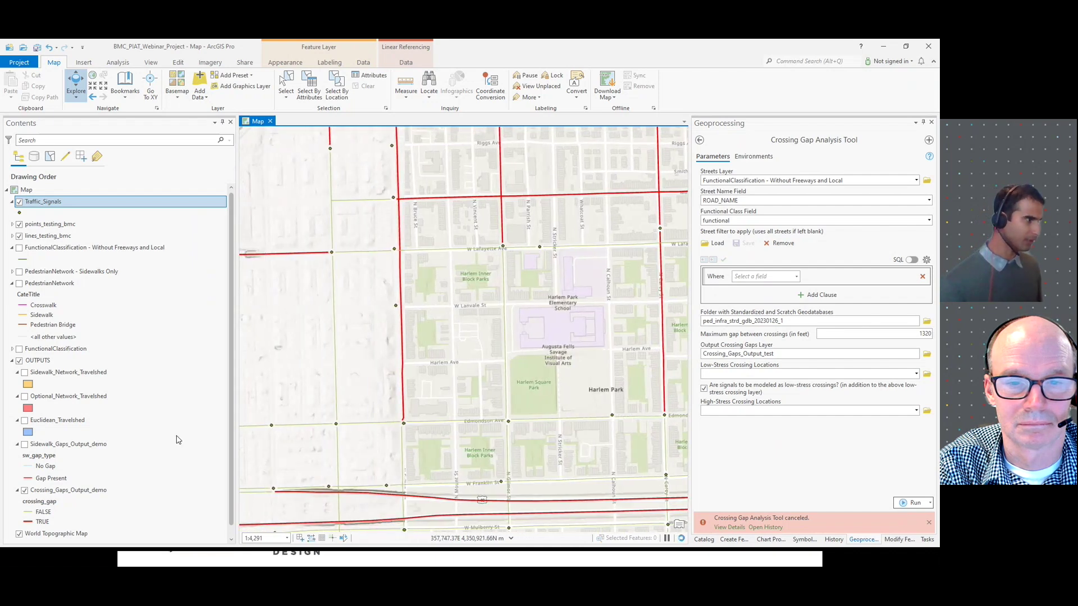
click(17, 445)
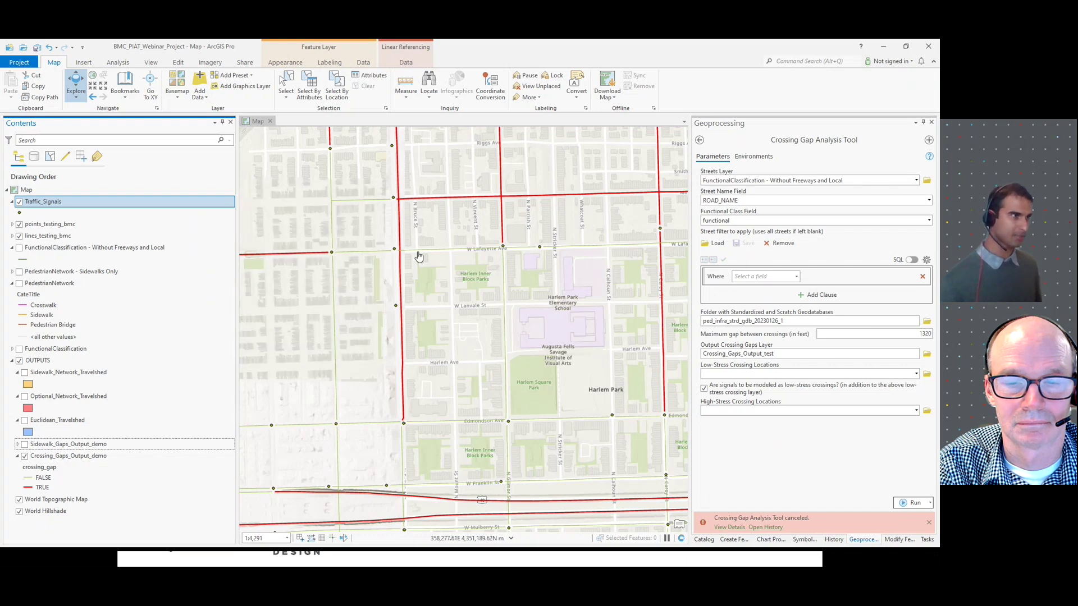
drag(457, 309, 654, 332)
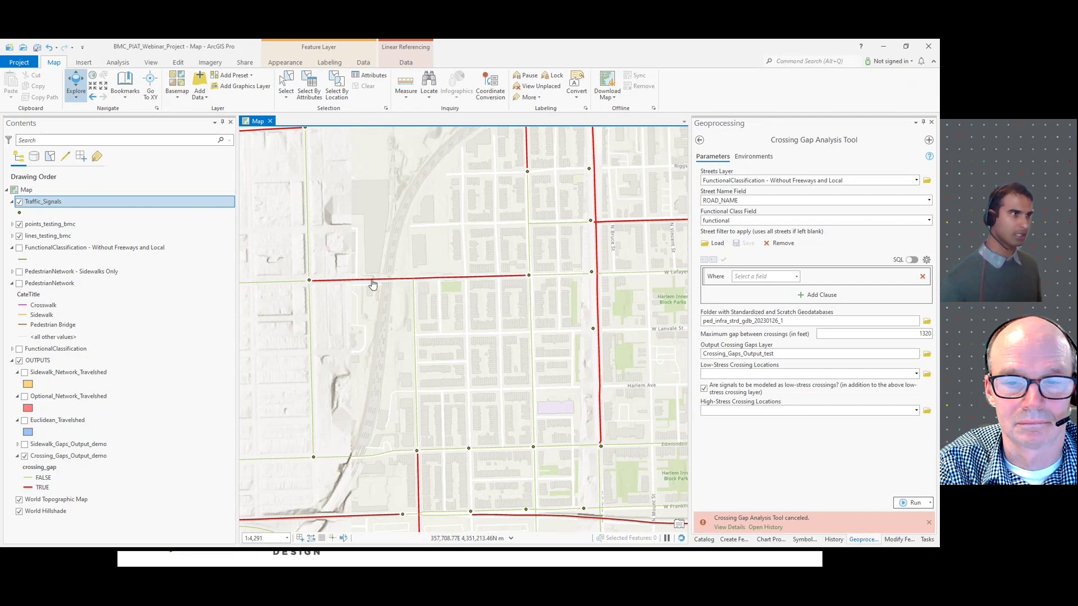
scroll(456, 274, down, 3)
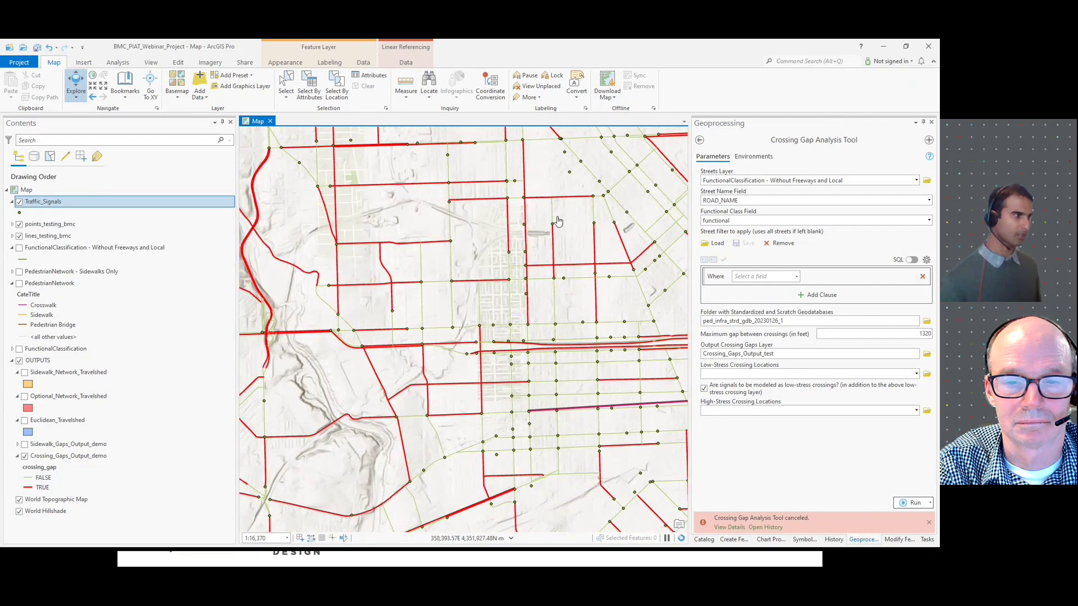
click(92, 458)
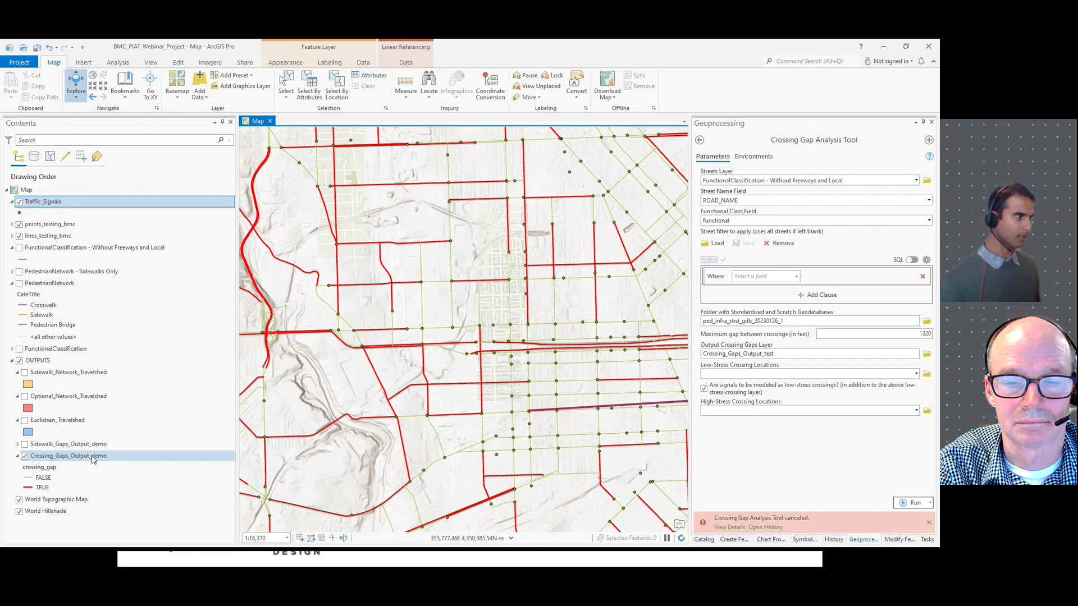
right_click(93, 457)
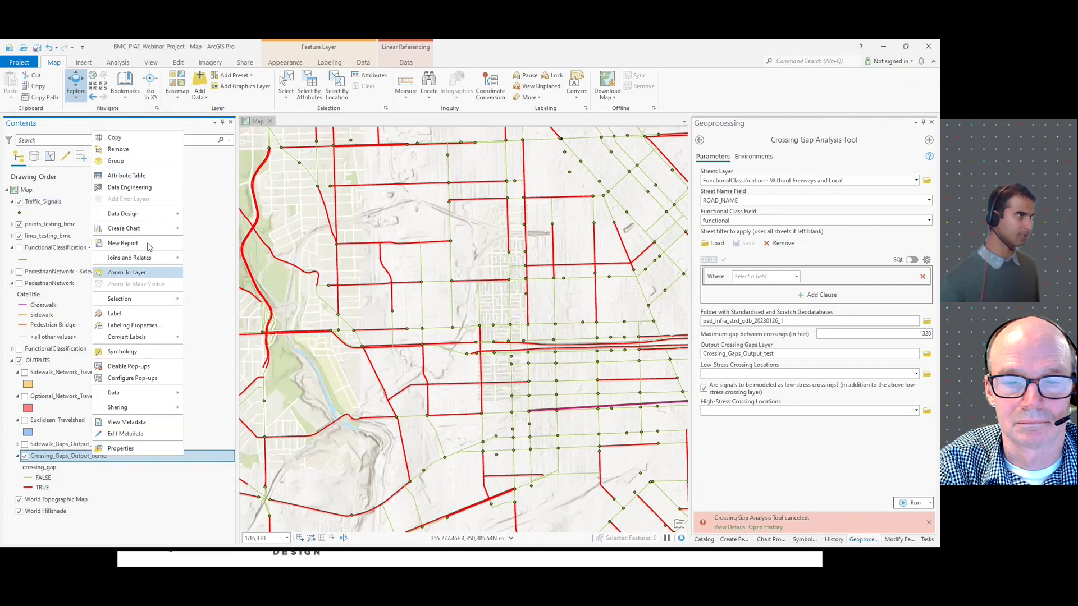
click(144, 178)
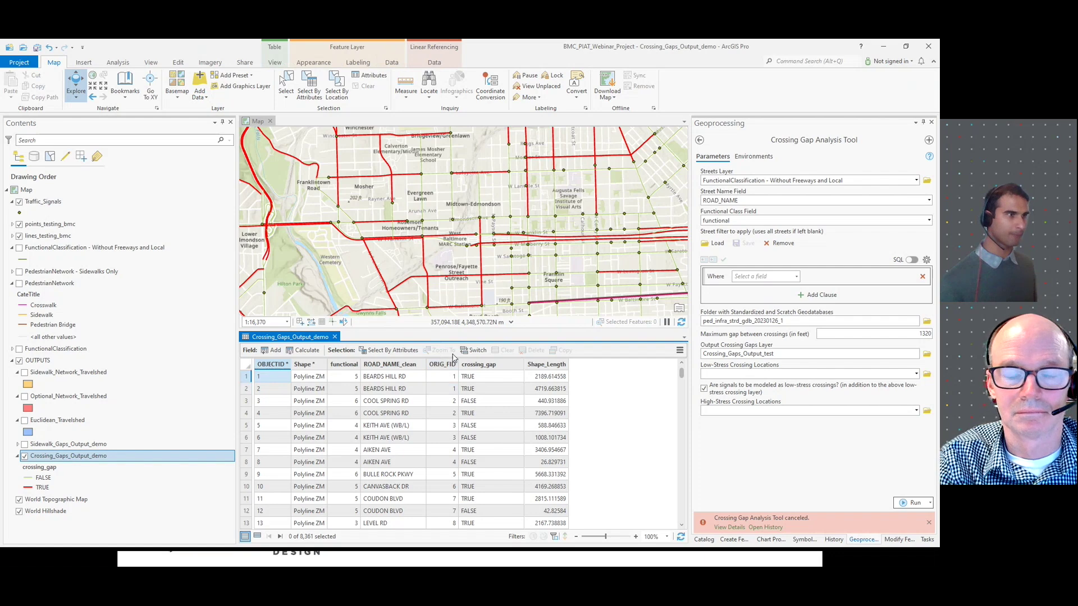
drag(468, 335, 468, 350)
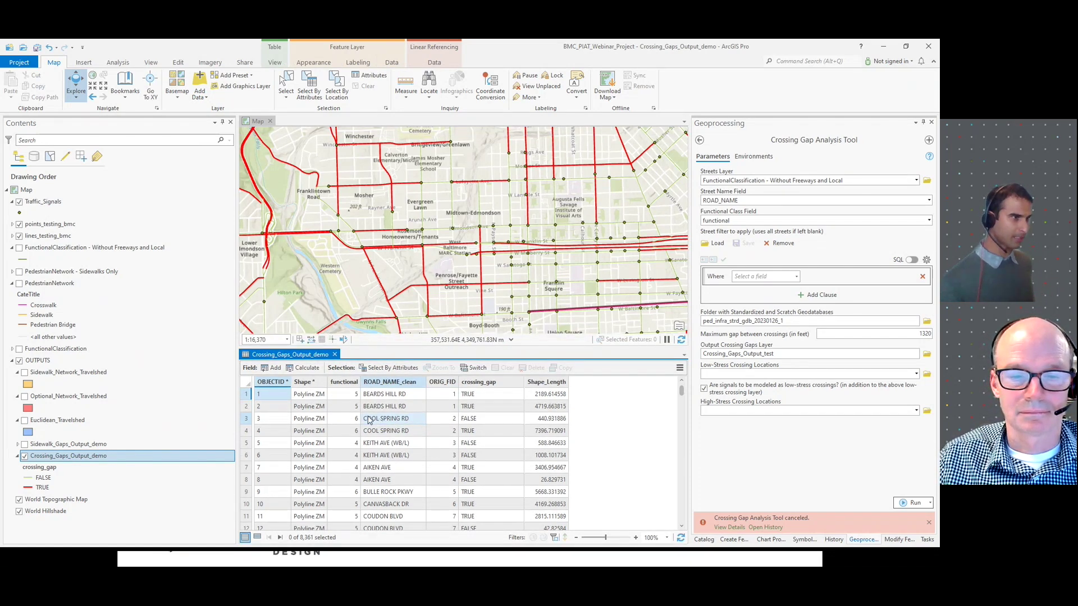
right_click(350, 387)
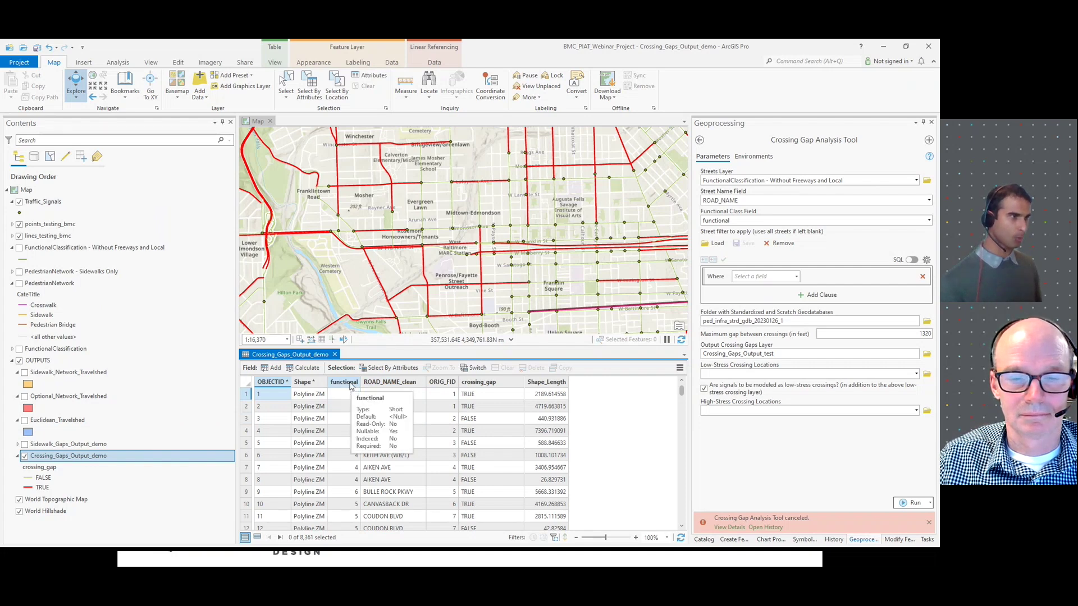
click(350, 385)
click(378, 387)
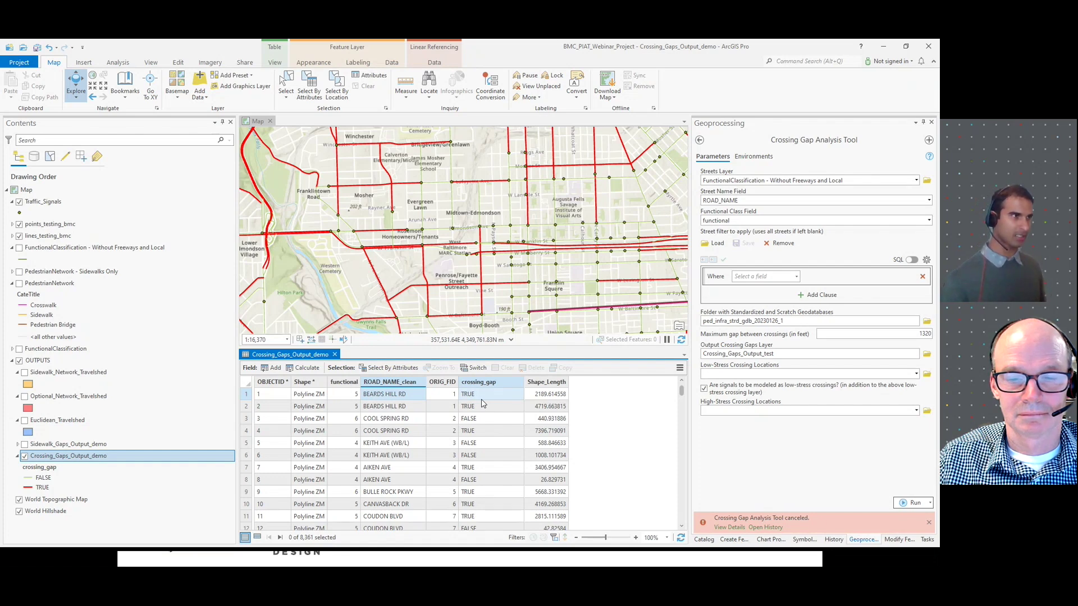
click(336, 355)
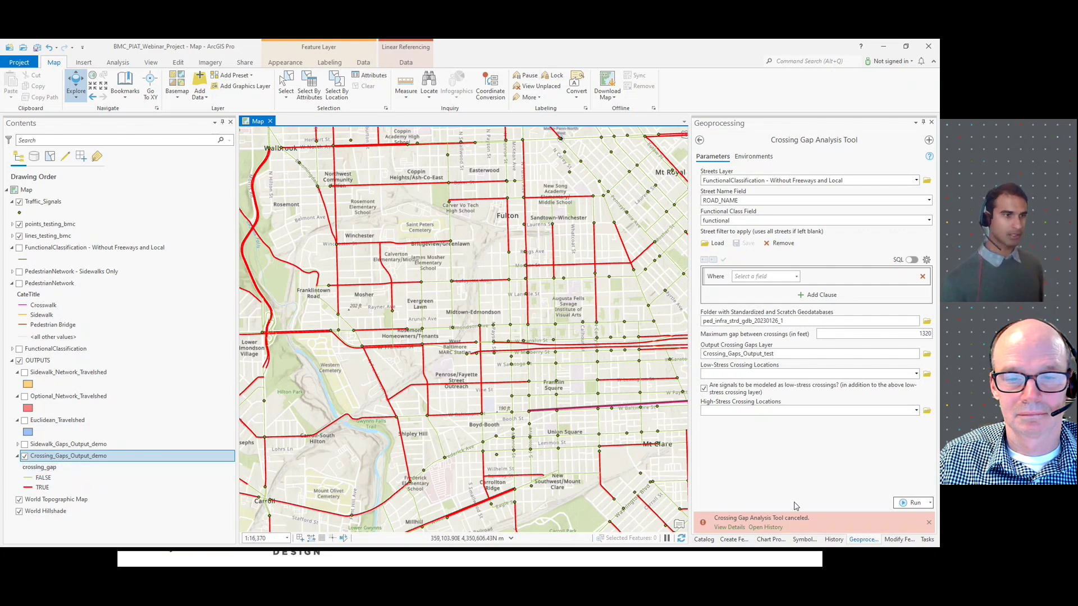
Hide the Crossing_Gaps_Output_demo lines and Traffic_Signals points, collapsing the crossing-gap legend.
mouse_move(730, 530)
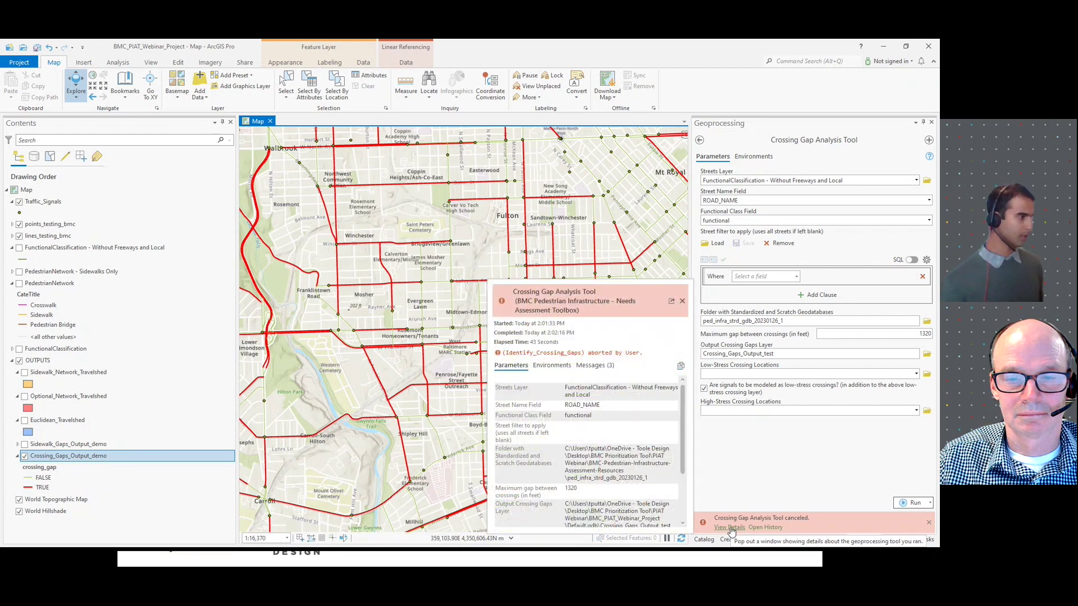
click(24, 457)
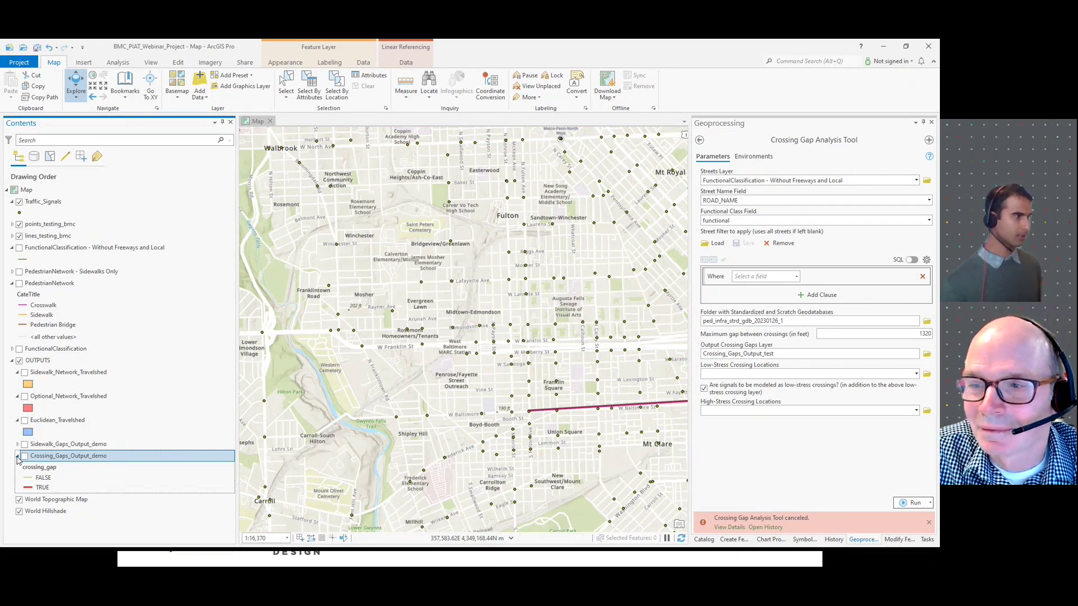
click(17, 457)
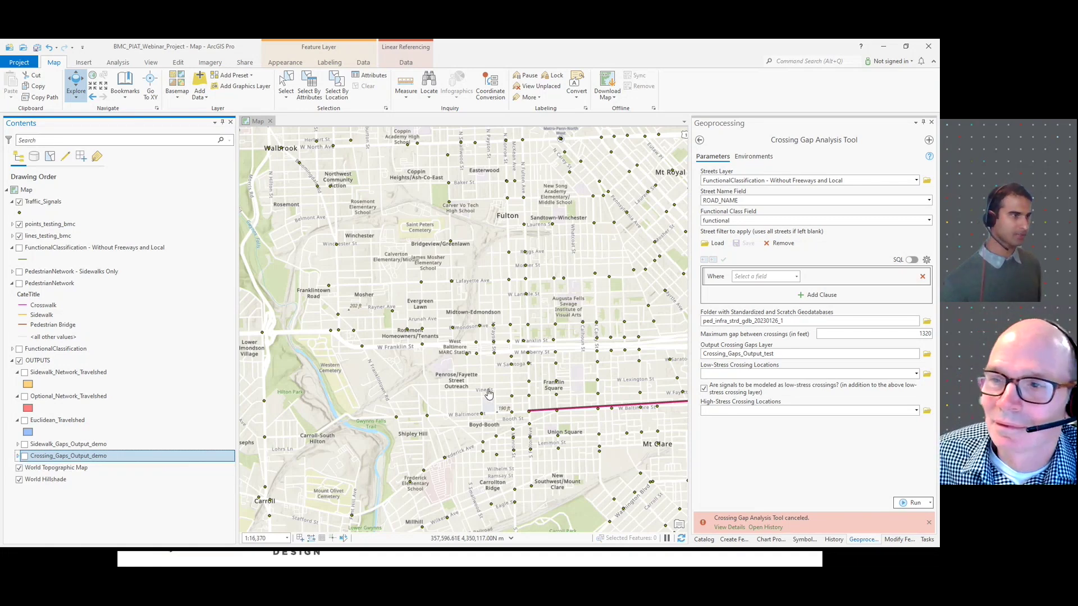
click(19, 202)
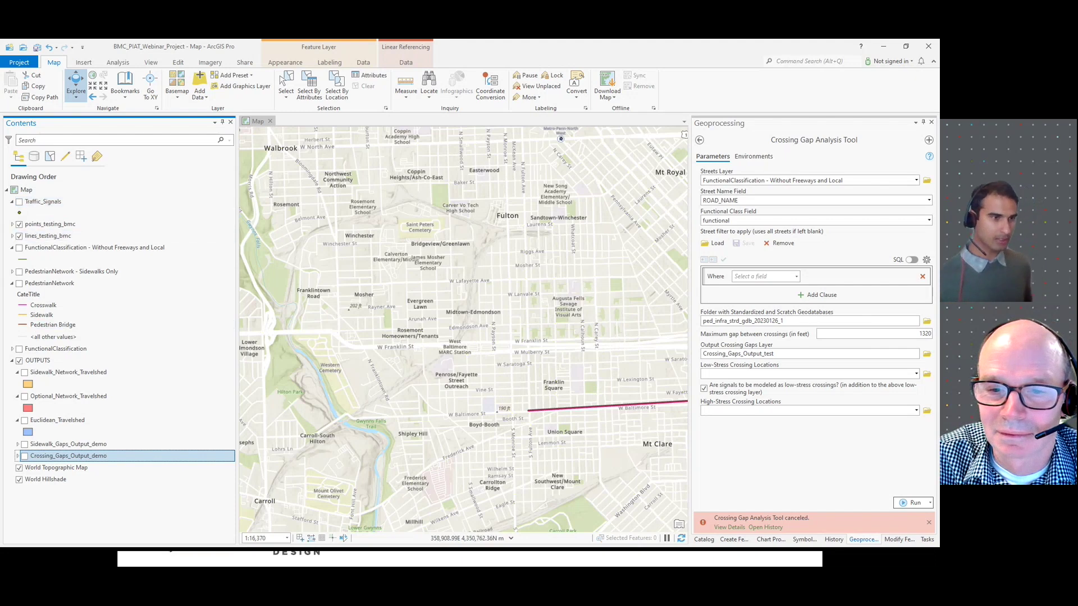
Open the Pedestrian Travelshed Analysis Tool from the Needs Assessment Toolbox in the Catalog.
click(729, 527)
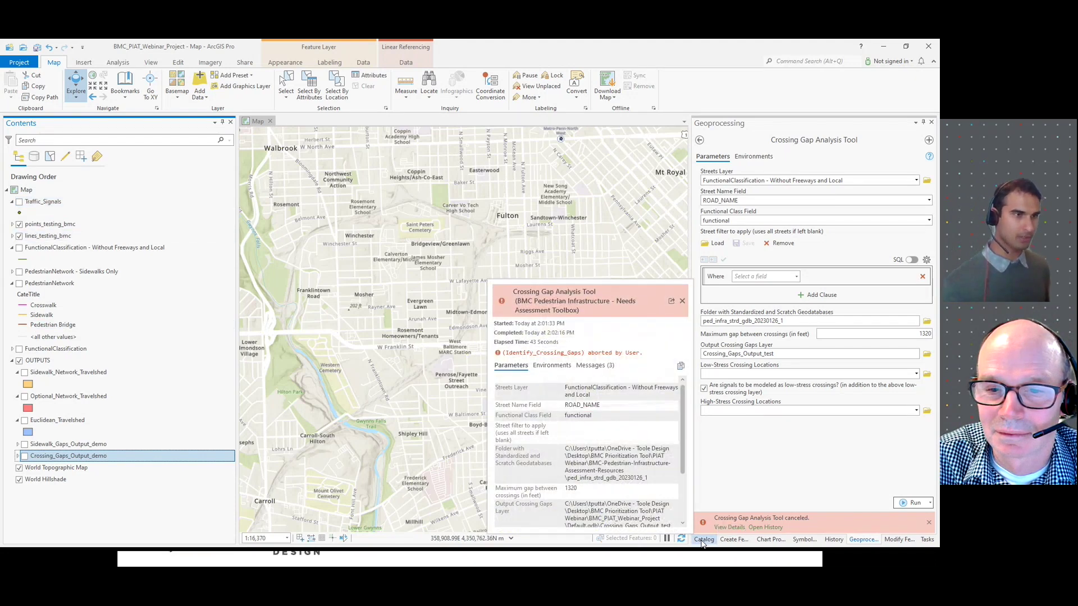
click(704, 540)
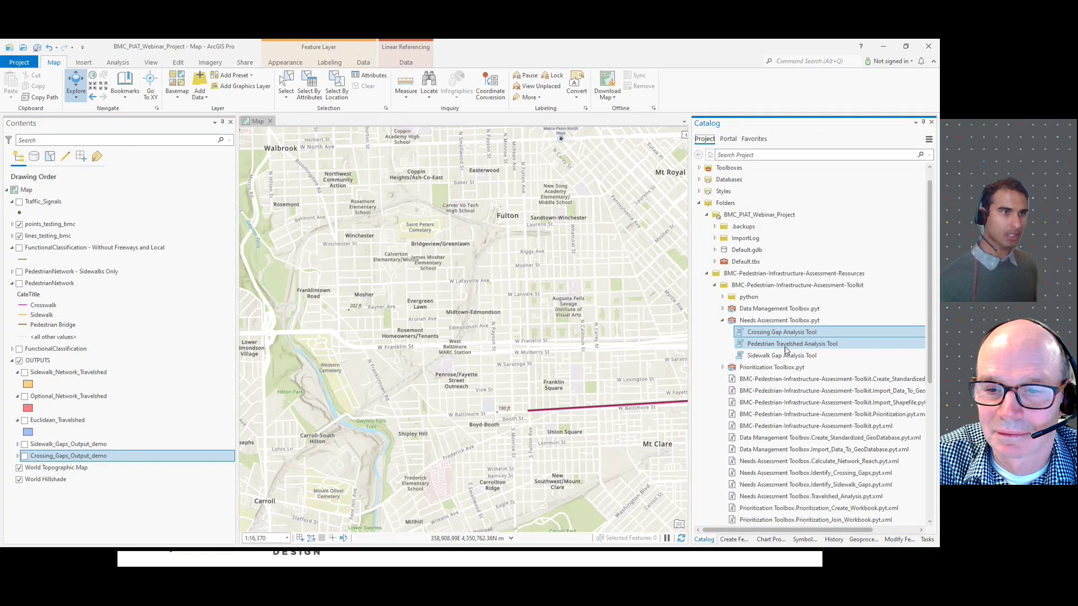
click(786, 344)
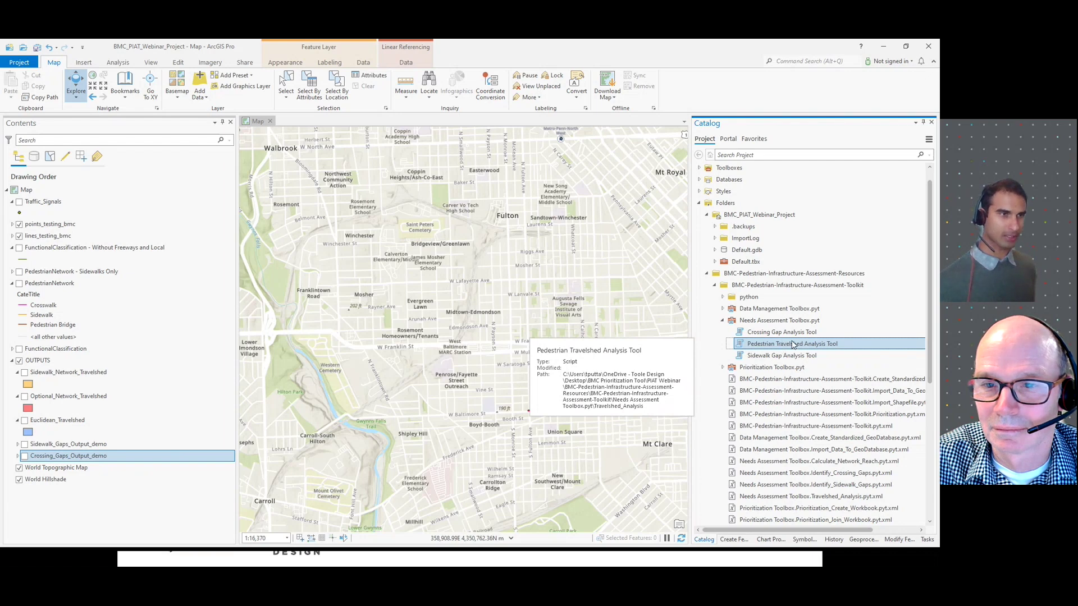
double_click(793, 344)
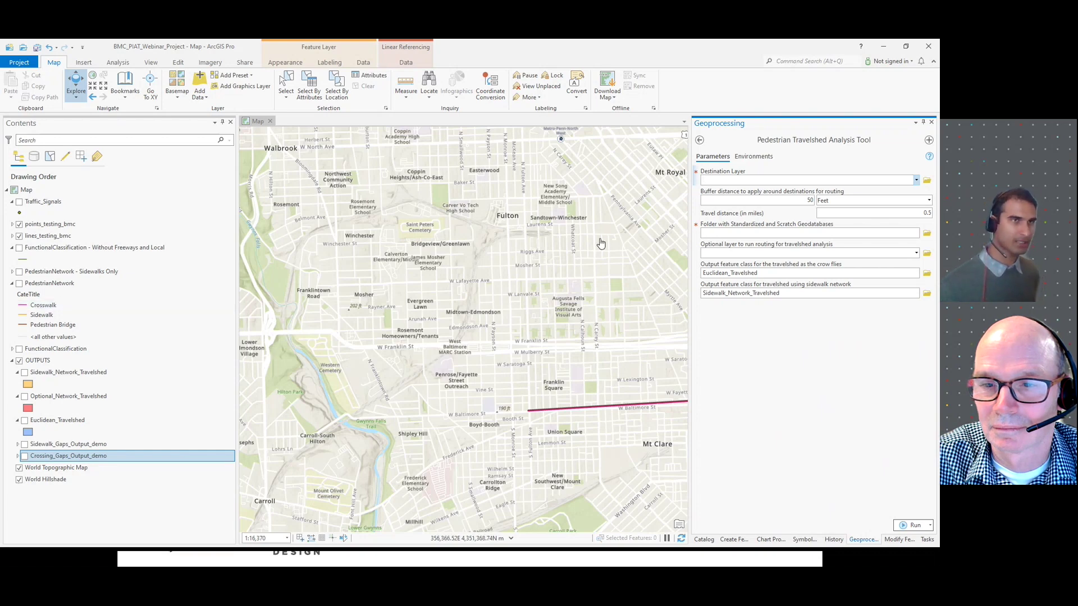
Check the destinations list, expand points_testing_bmc, hide lines_testing_bmc, and center the test points.
click(916, 180)
click(915, 182)
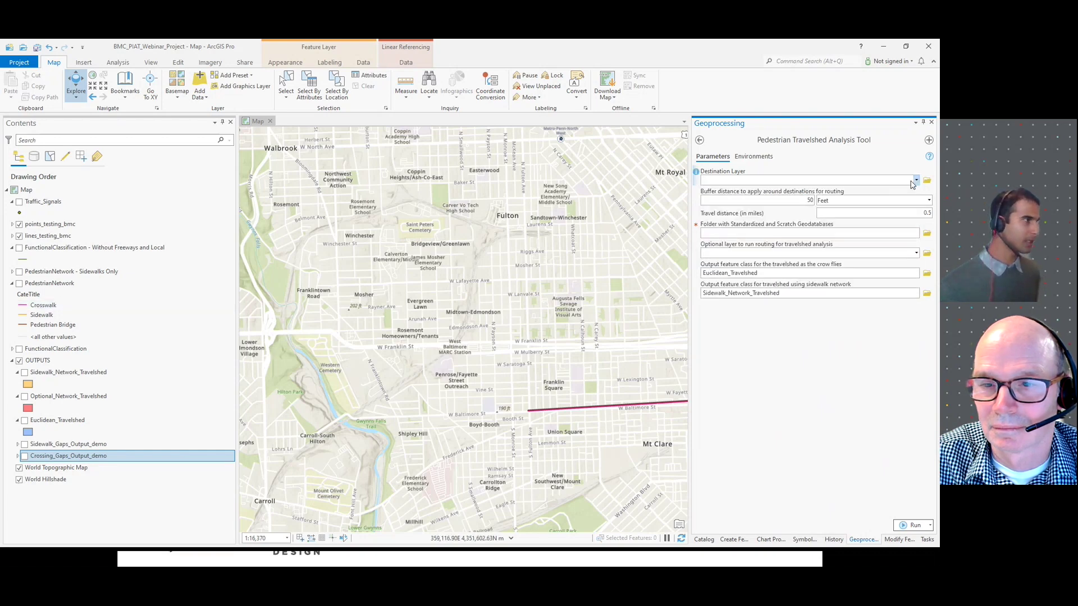
click(13, 225)
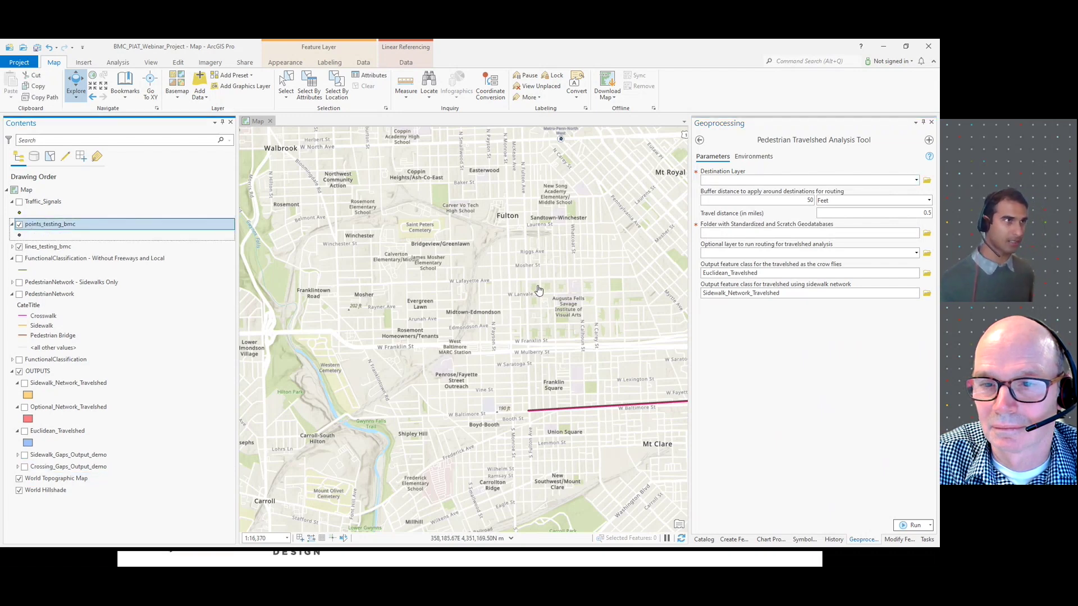
scroll(547, 250, down, 1)
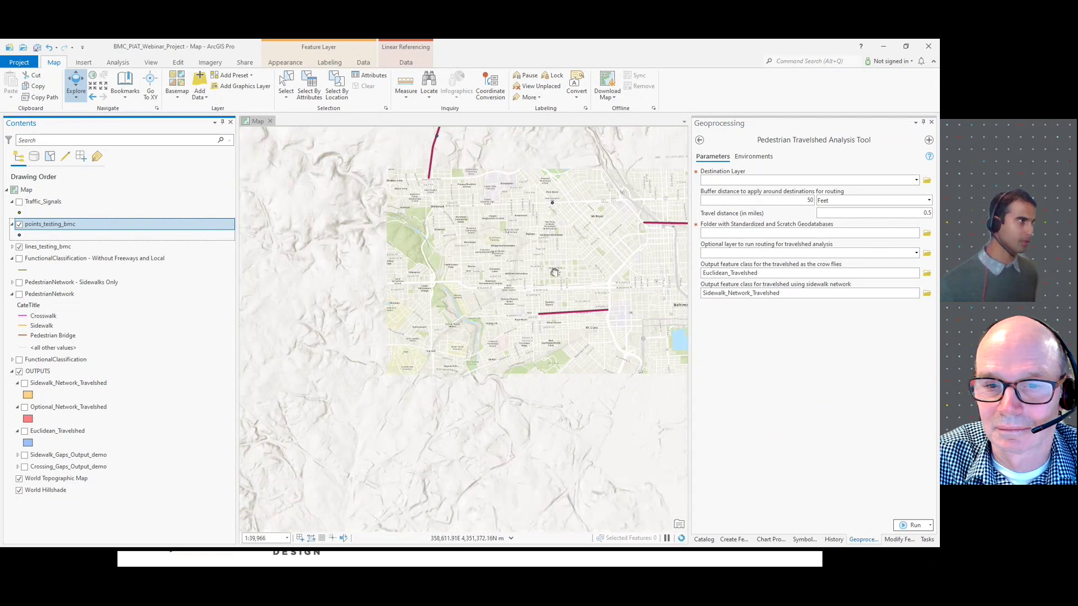
drag(562, 262, 488, 365)
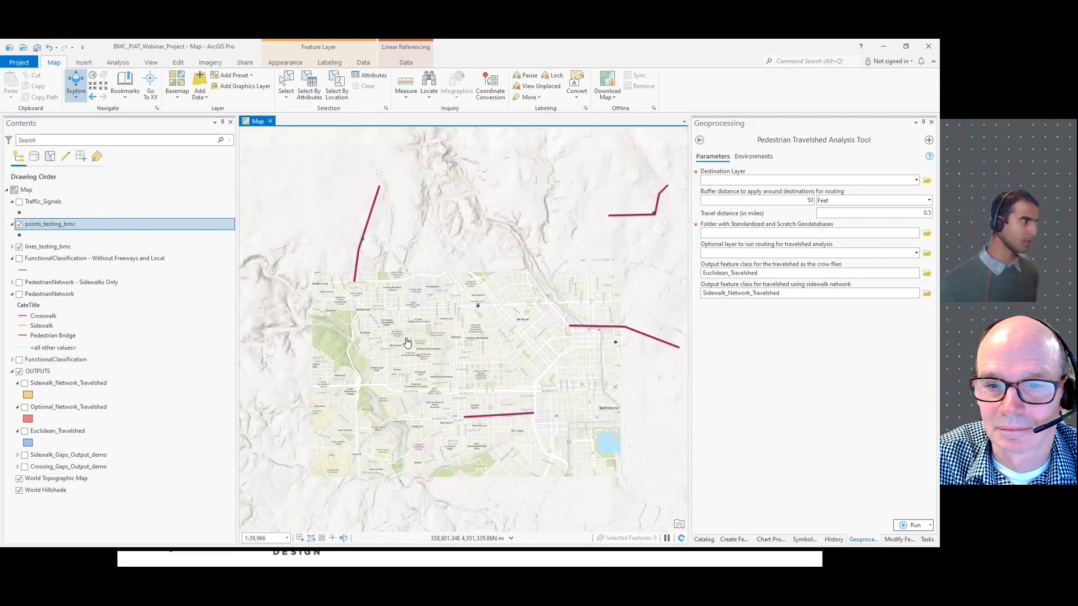
click(20, 247)
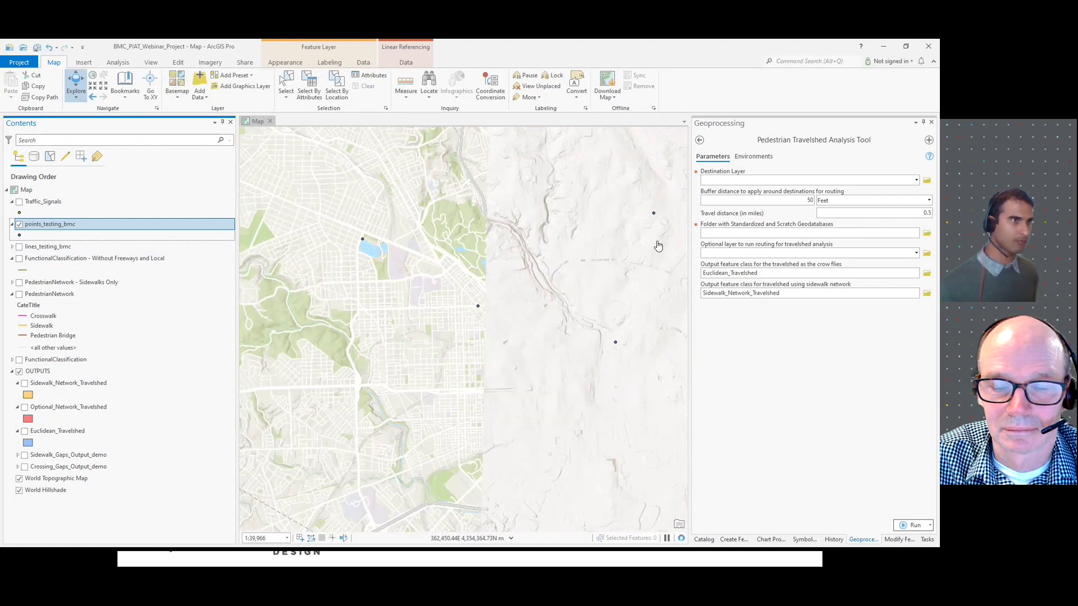
scroll(658, 246, down, 3)
drag(607, 284, 514, 300)
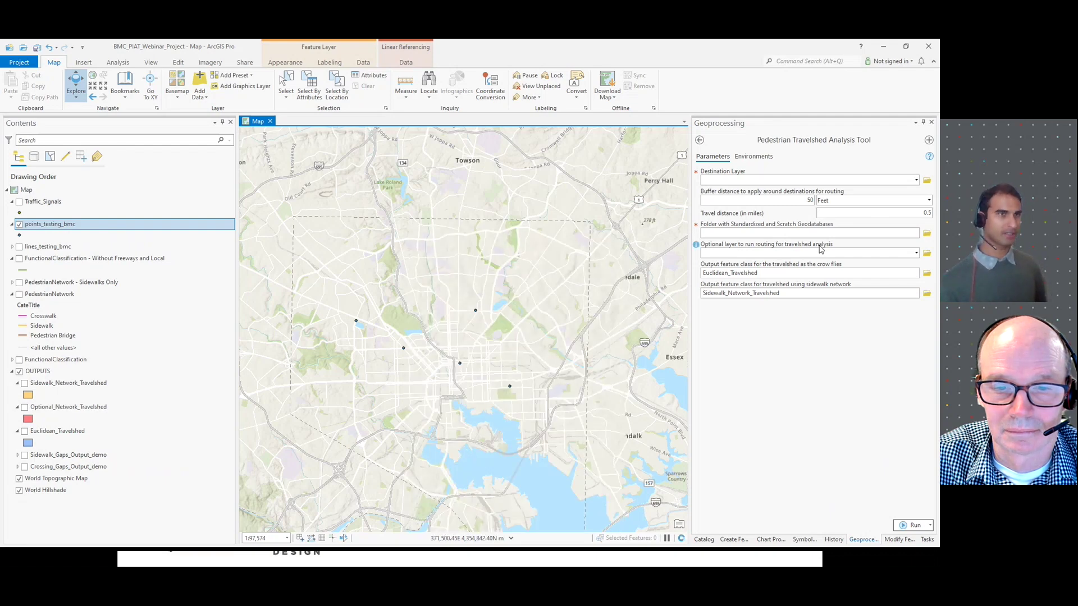
Set points_testing_bmc as the destination layer and zoom in on the point near Waverly.
click(916, 180)
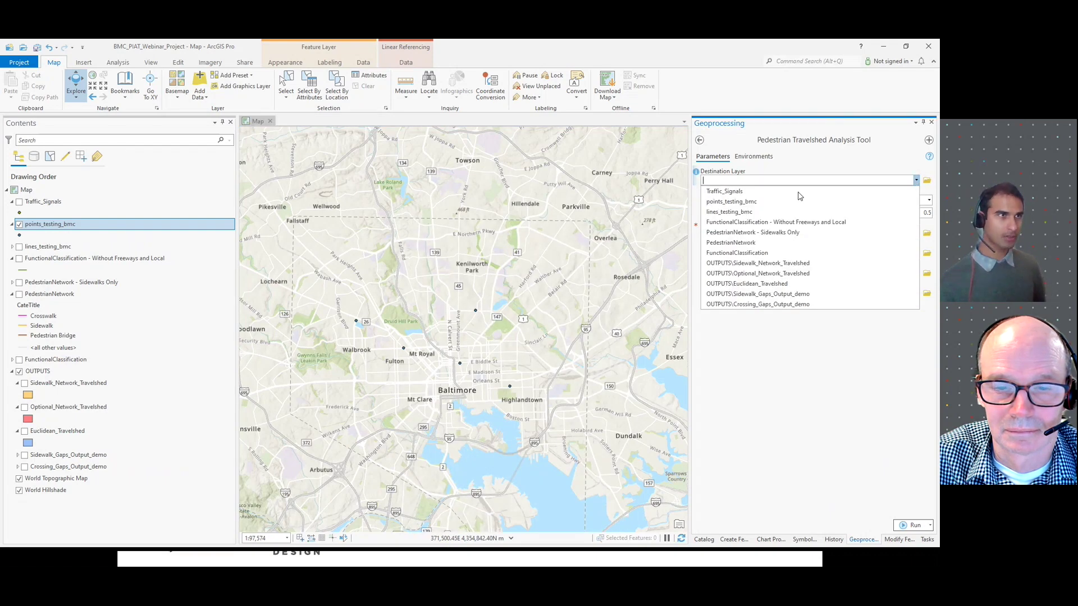
click(747, 203)
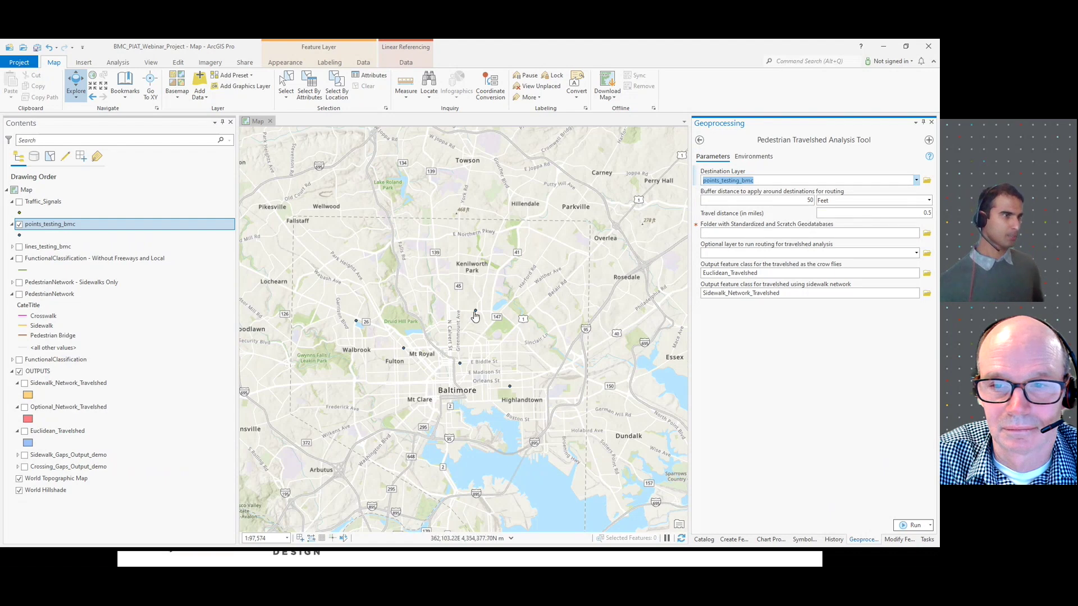
scroll(476, 317, up, 3)
scroll(477, 315, up, 3)
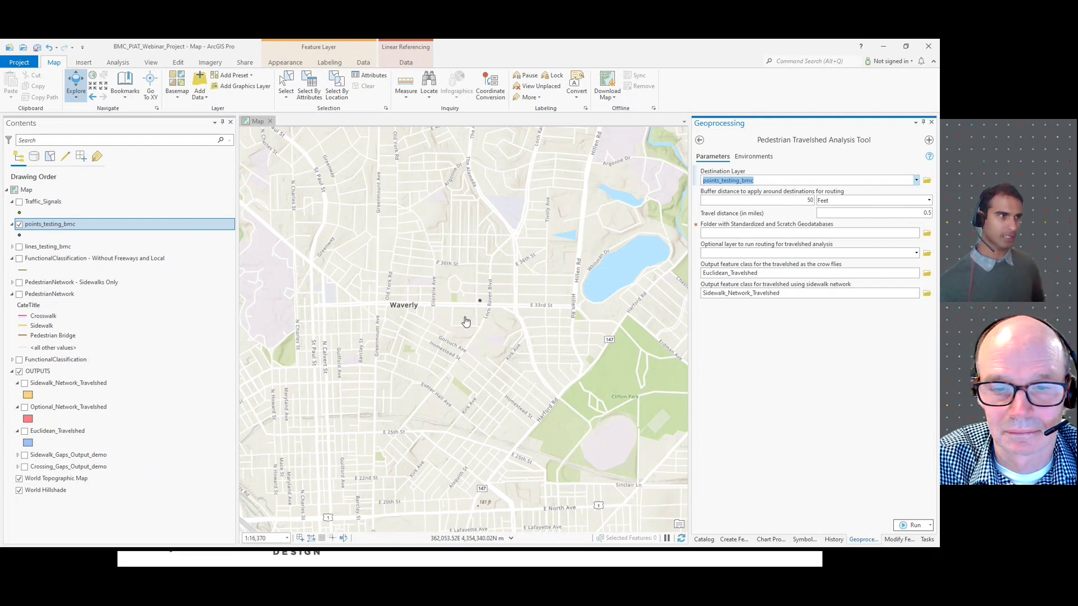
Review the 50-foot buffer and 0.5 mile travel distance values, then browse for the geodatabase folder.
click(812, 201)
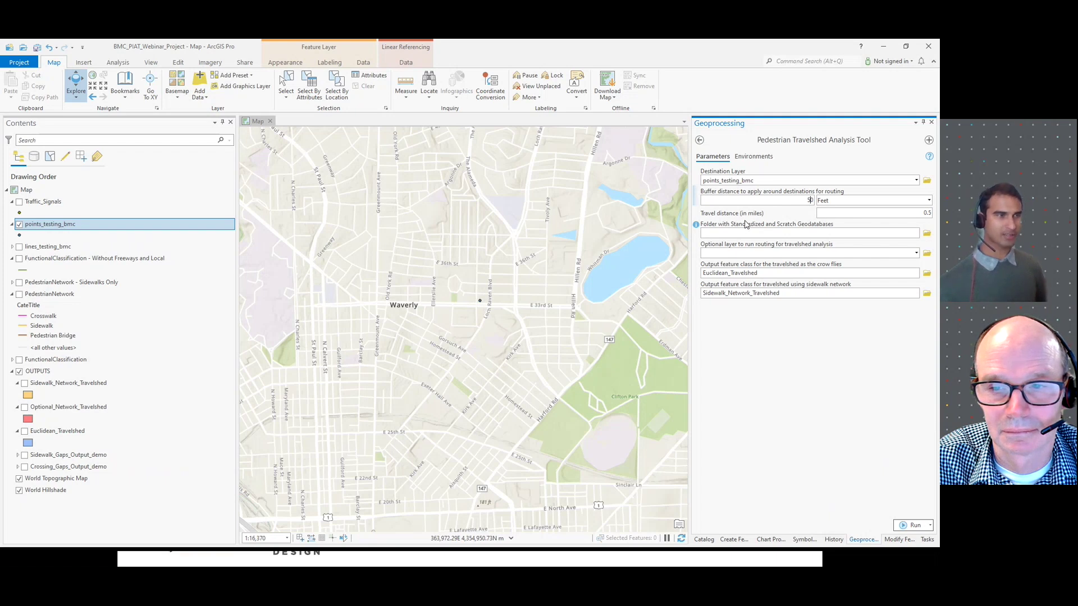
click(902, 212)
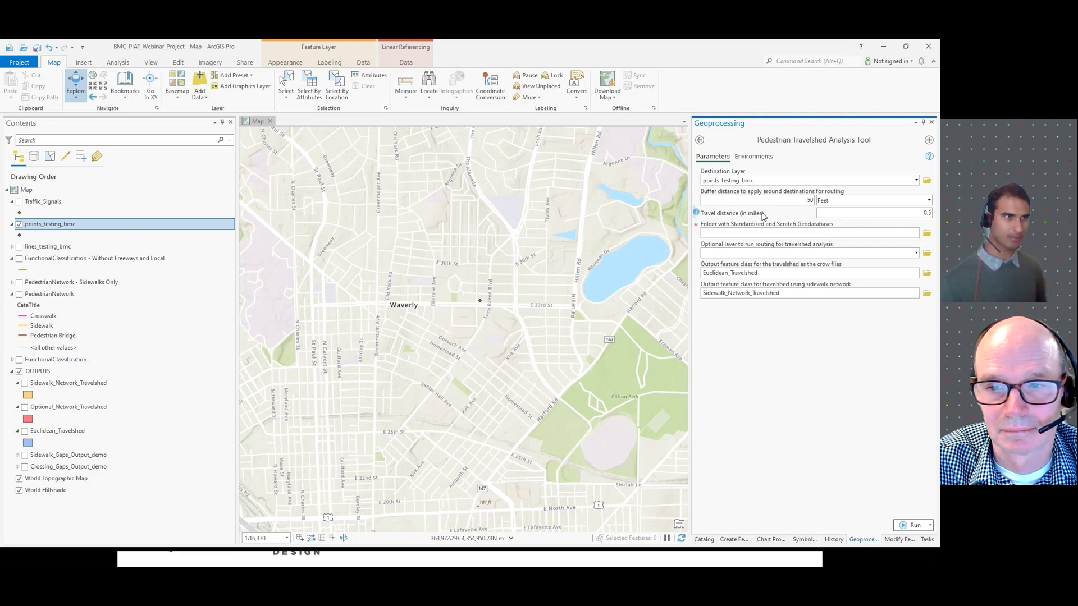
click(927, 233)
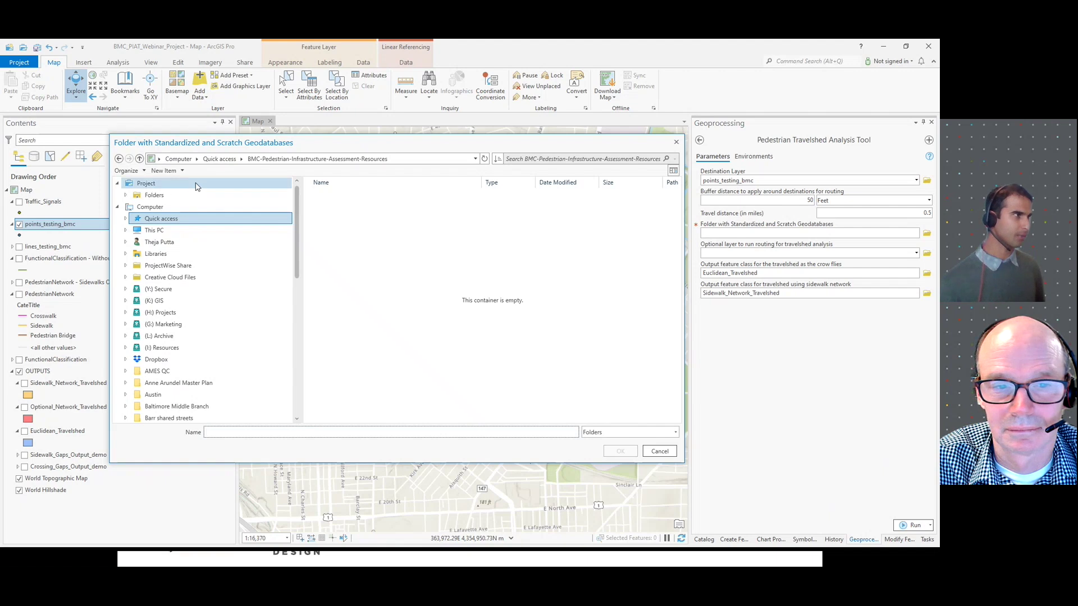
Choose the ped_infra_strd_gdb_20230126_1 folder under BMC resources as the geodatabase folder.
click(157, 195)
double_click(365, 207)
click(359, 207)
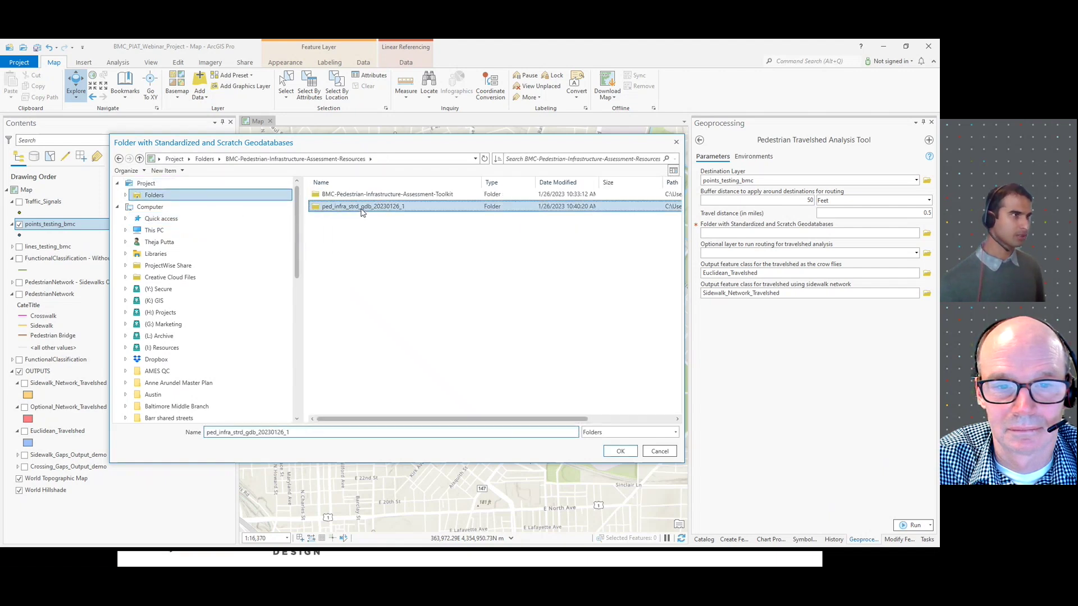
click(620, 451)
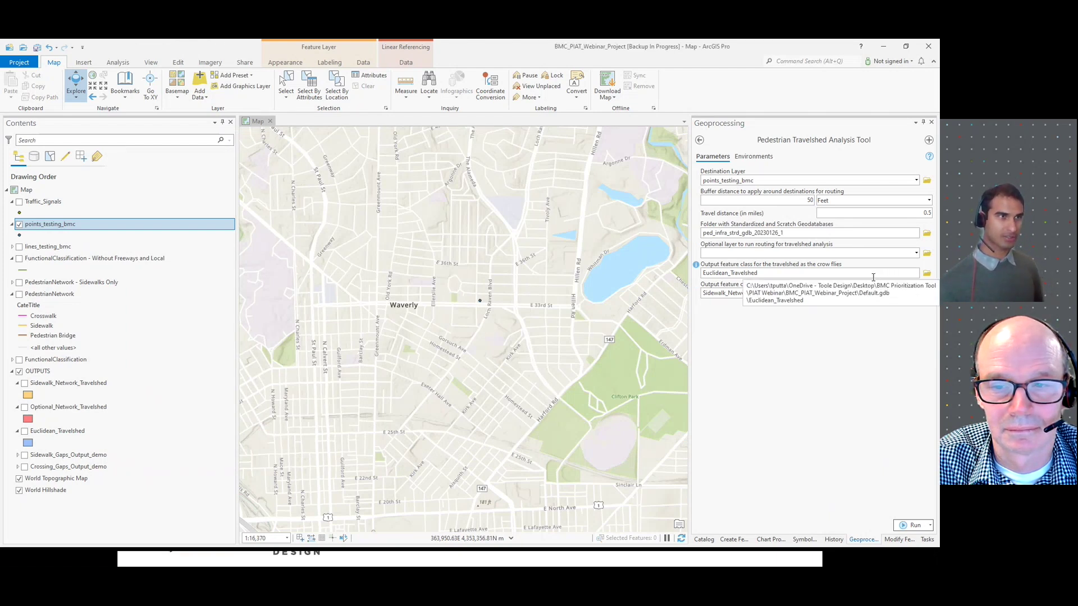
Append _test to the crow-flies and sidewalk network output names.
drag(873, 277, 870, 276)
click(853, 324)
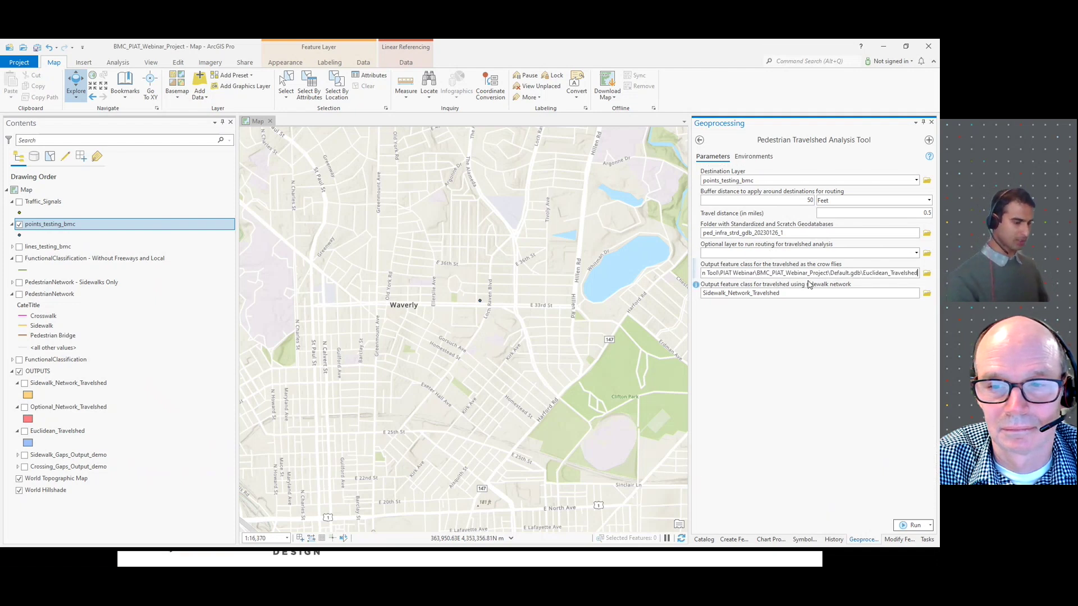
text(_test)
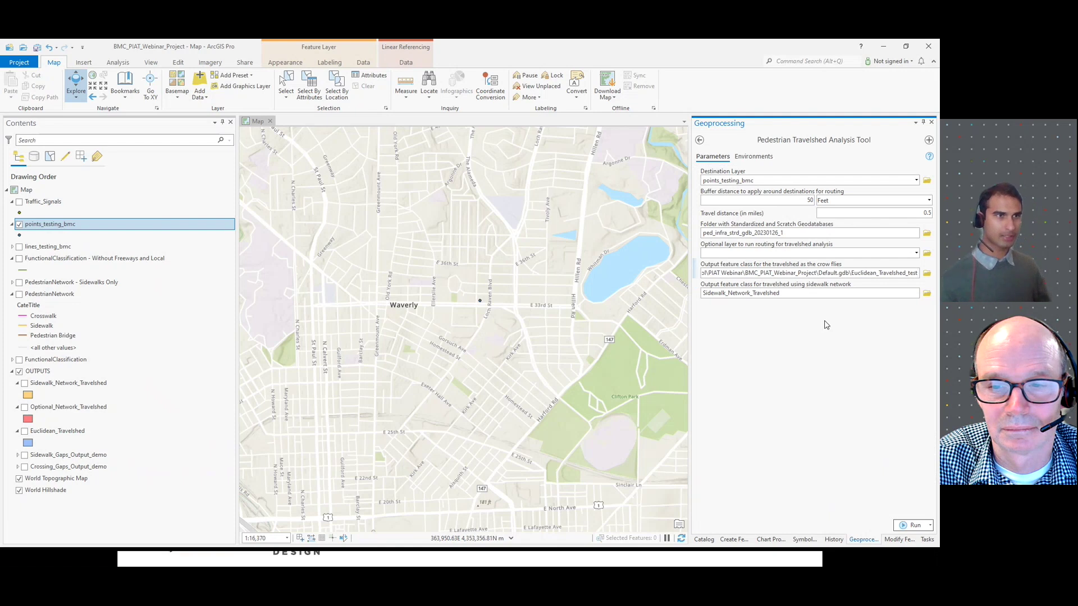
click(836, 341)
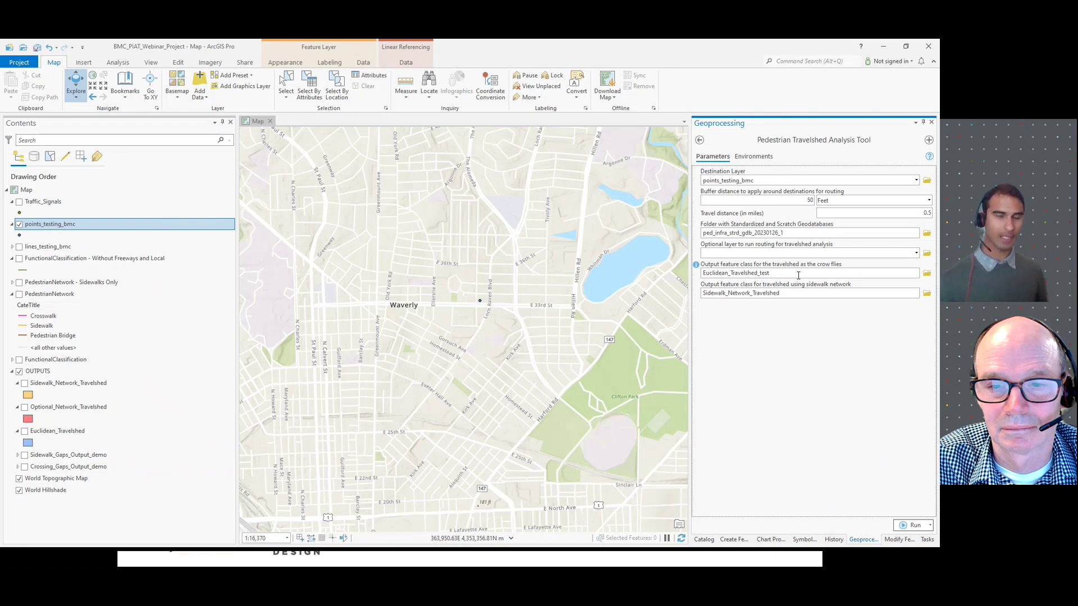
click(809, 295)
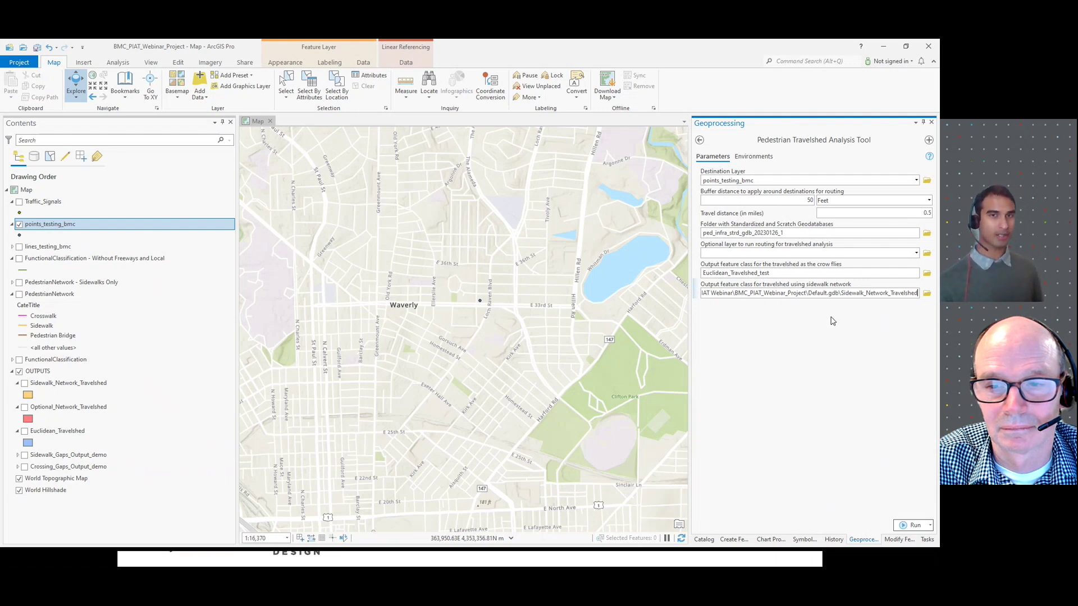
text(_)
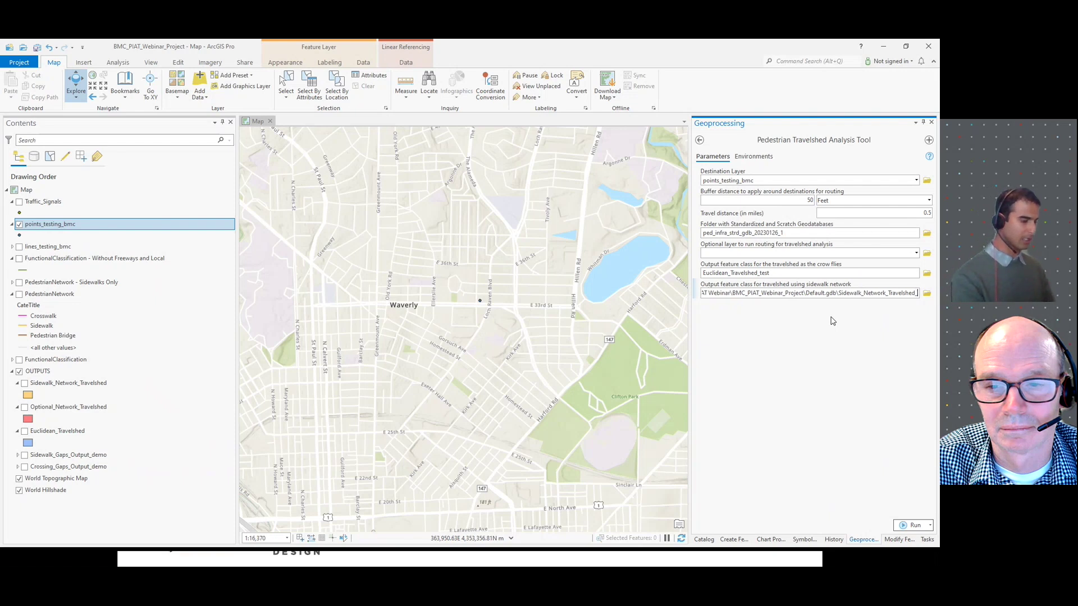
text(test)
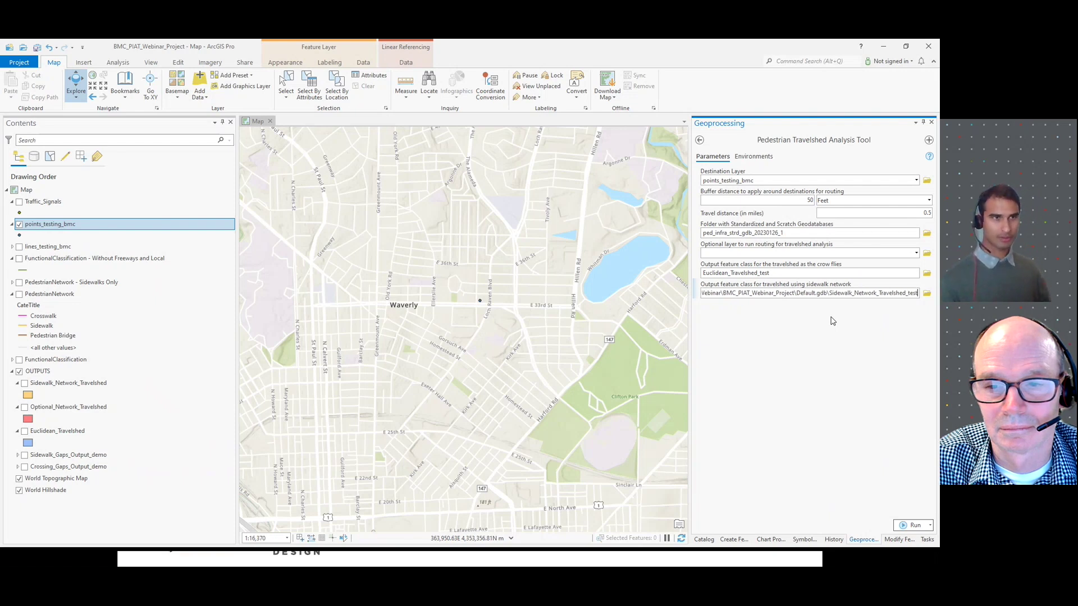
click(833, 328)
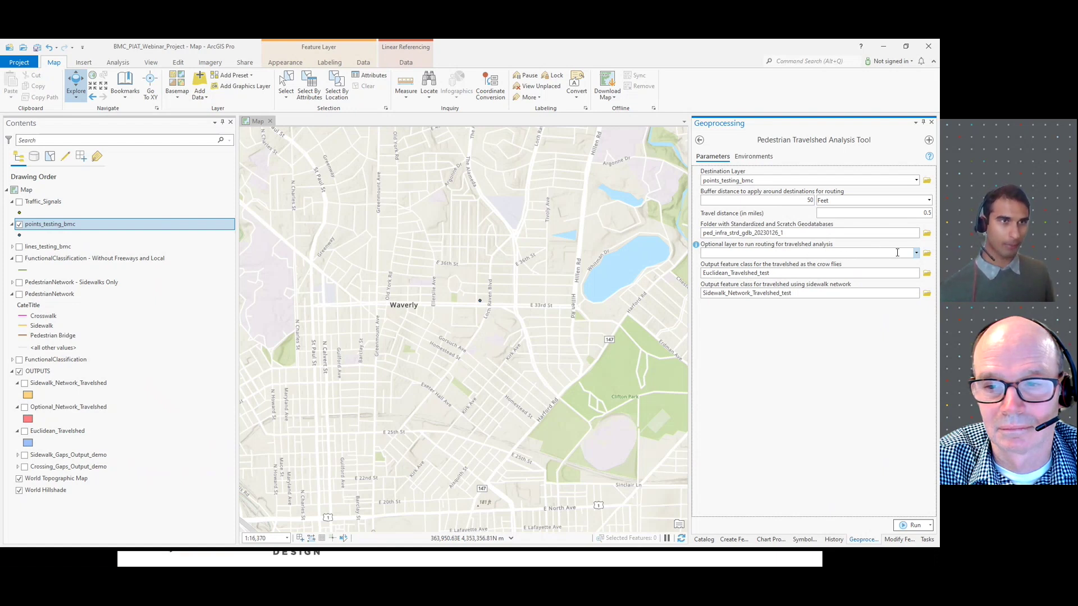
Route over FunctionalClassification, skip adding the Pedestrian Network, and append _test to the optional network output.
click(916, 254)
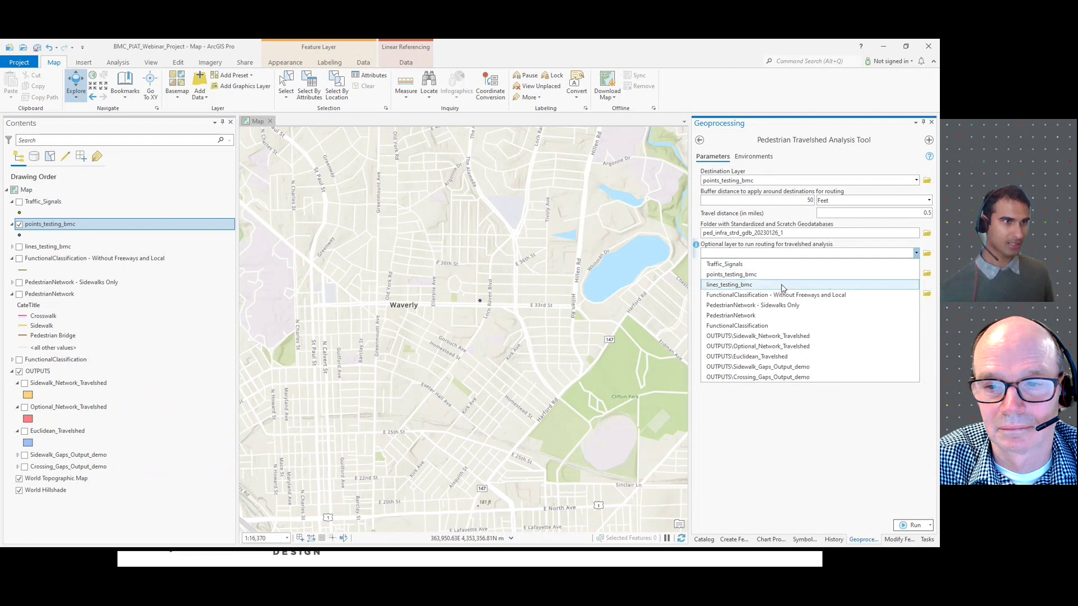
click(753, 326)
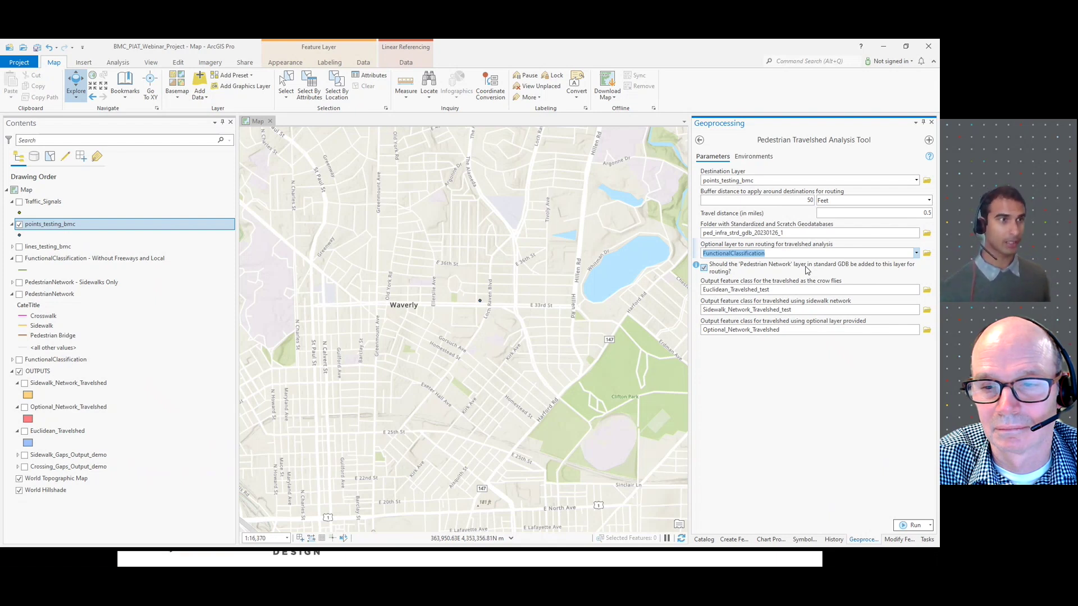
click(705, 268)
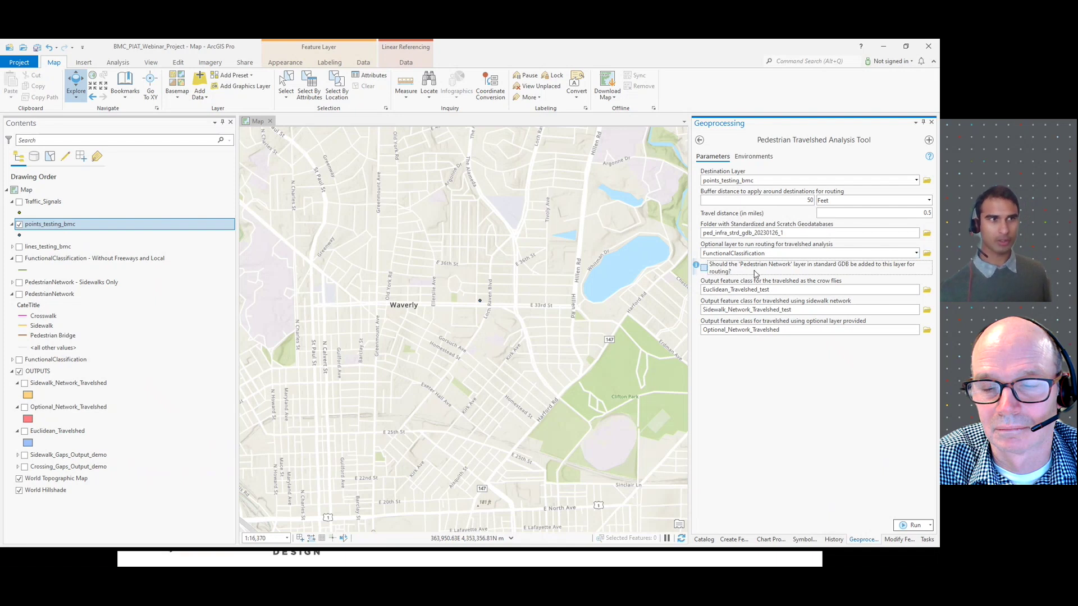
click(818, 332)
text(_test)
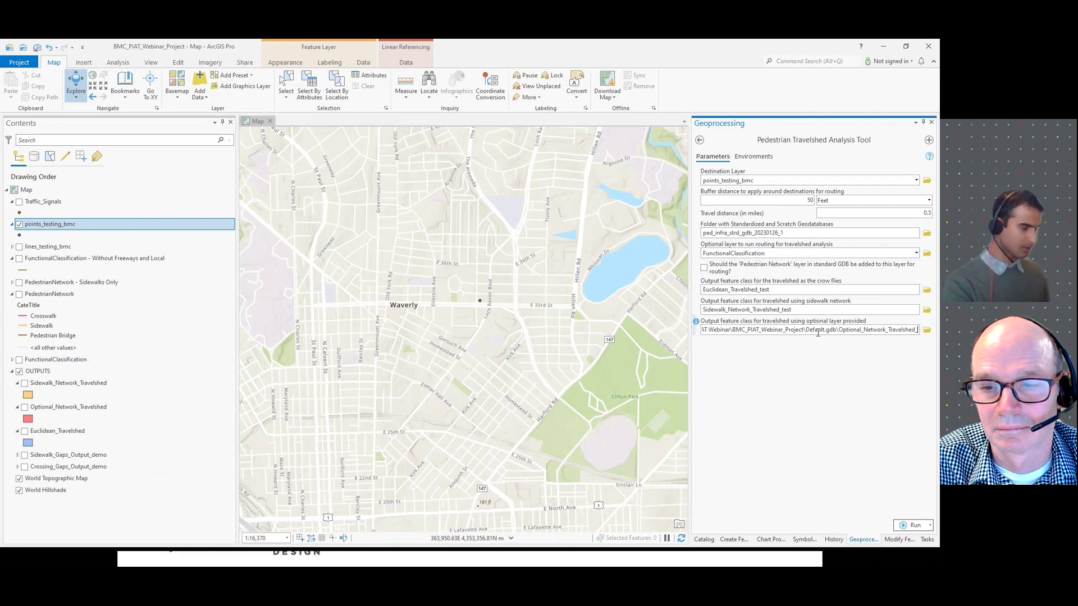
click(810, 371)
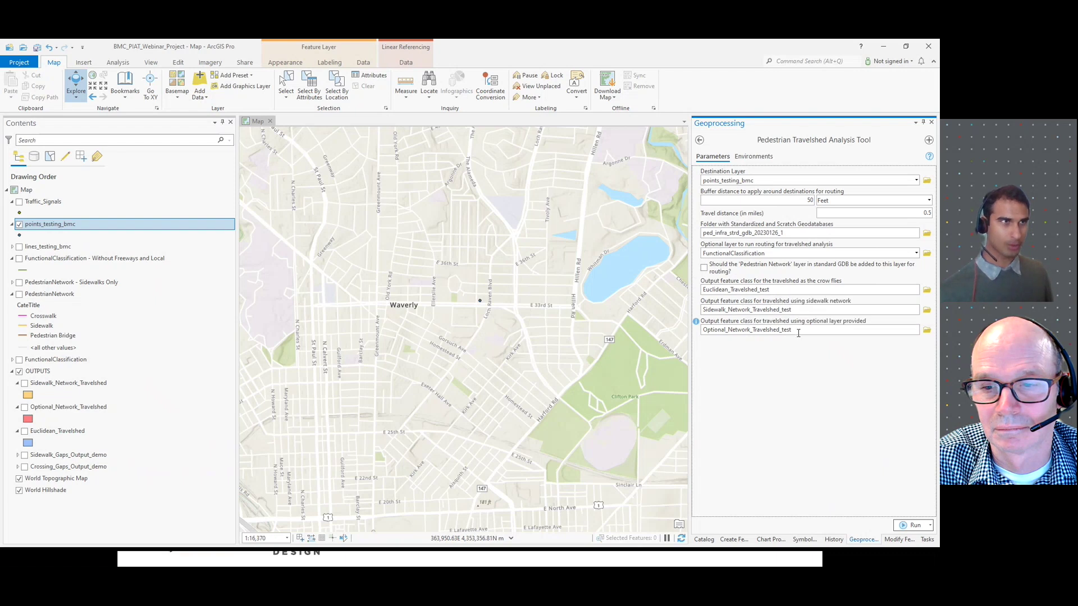
Run the travelshed analysis, cancel it after about 35 seconds, and close the details window.
click(911, 525)
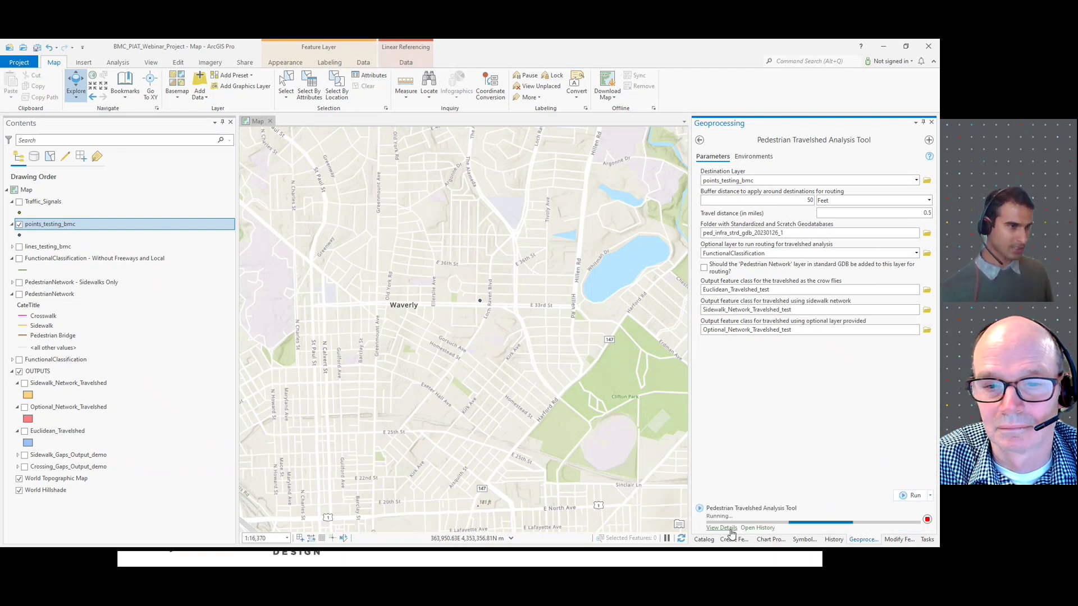
click(722, 528)
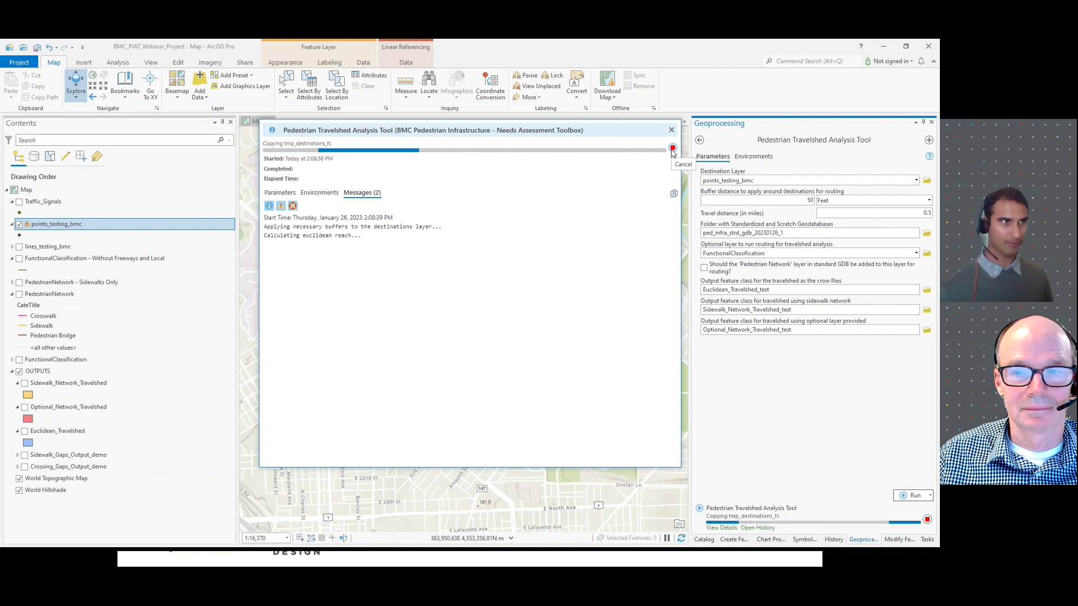
click(673, 150)
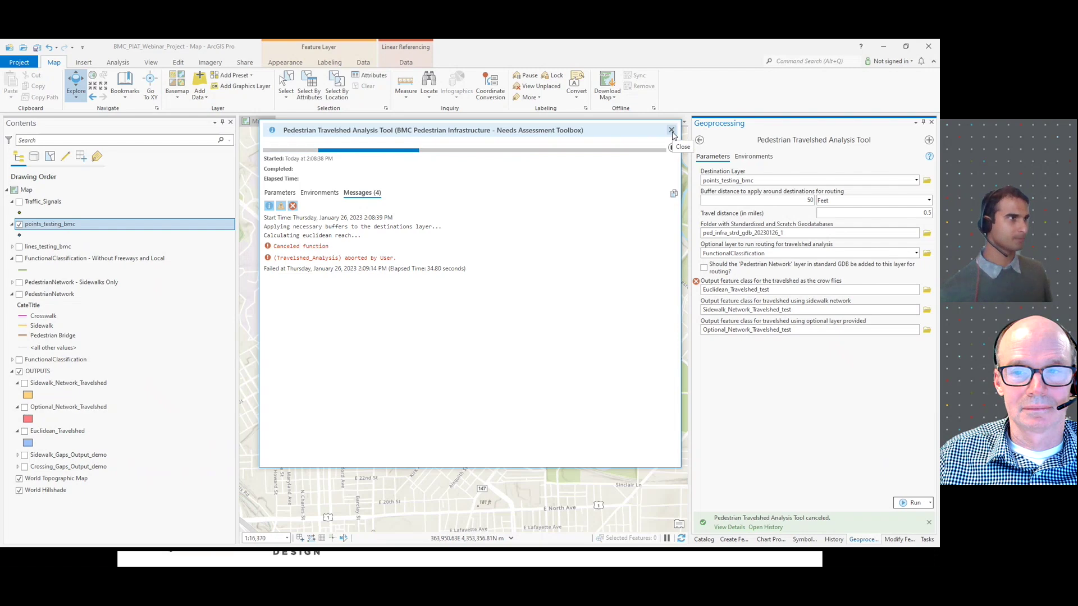
click(672, 132)
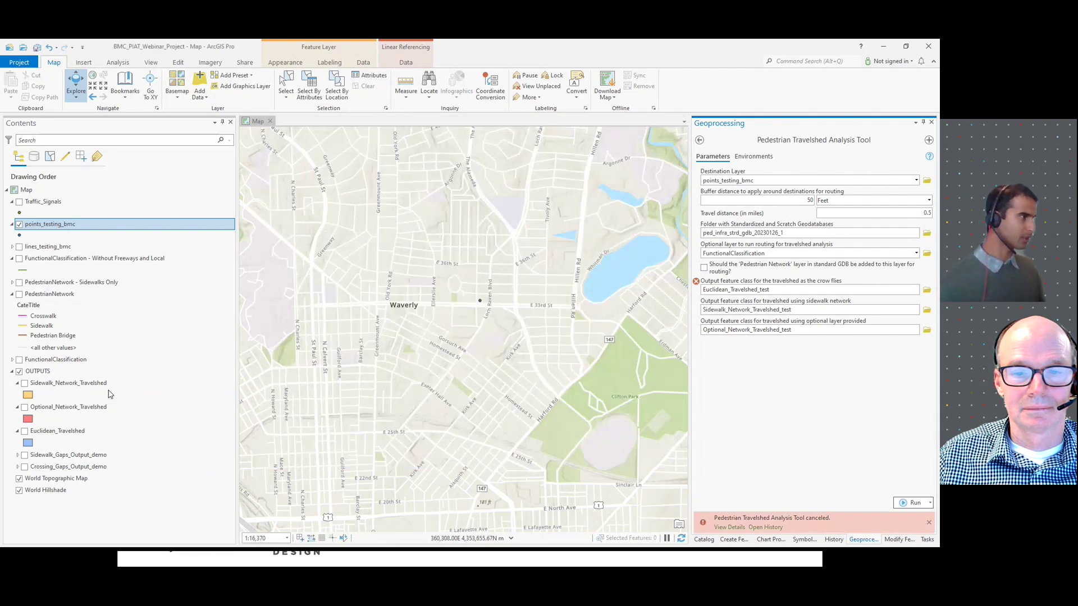
Turn on the Euclidean_Travelshed layer and pan to frame the blue circles.
click(24, 431)
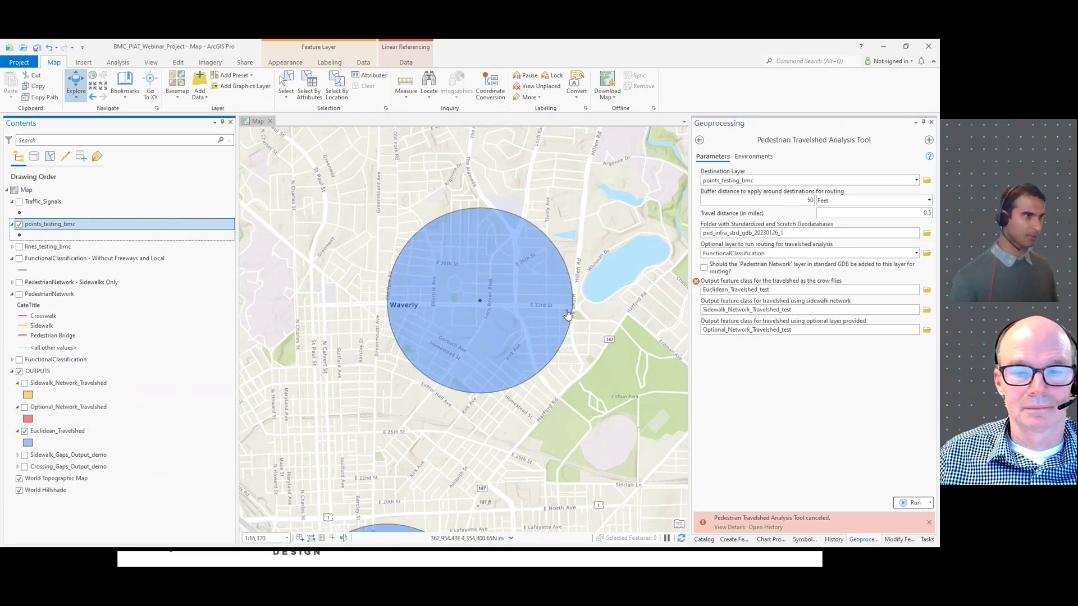
scroll(568, 315, down, 4)
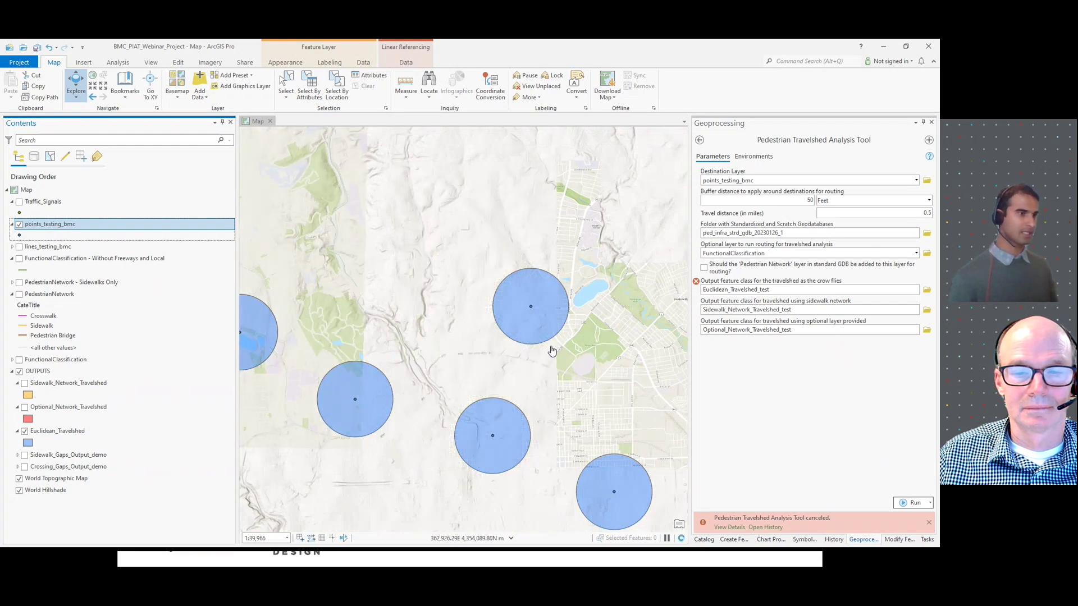
drag(526, 383, 567, 342)
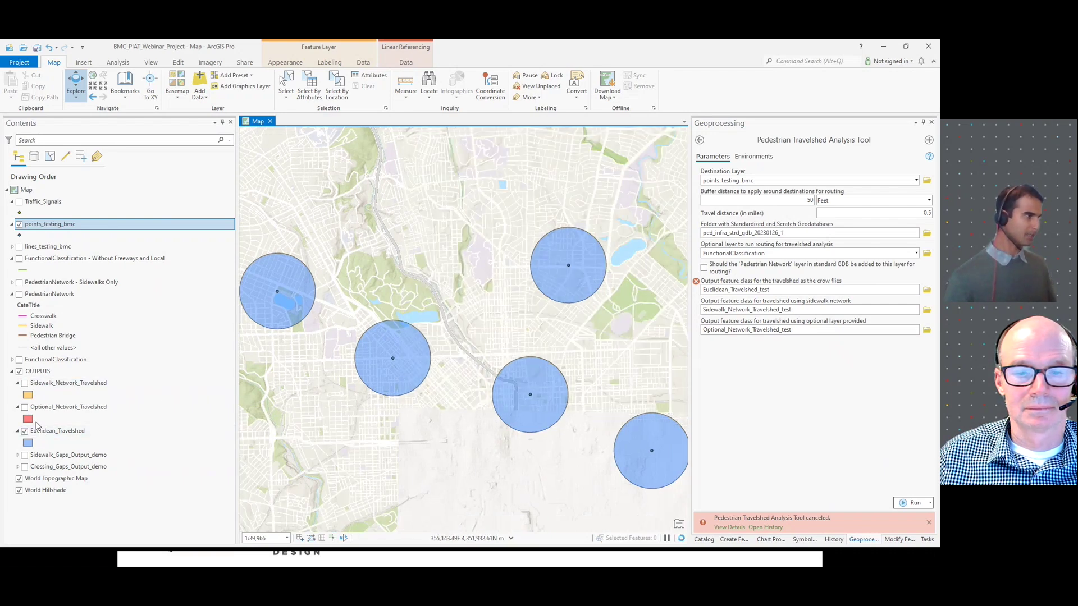
Turn on Sidewalk_Network_Travelshed, zoom in on the test point, and start Measure Distance.
click(25, 386)
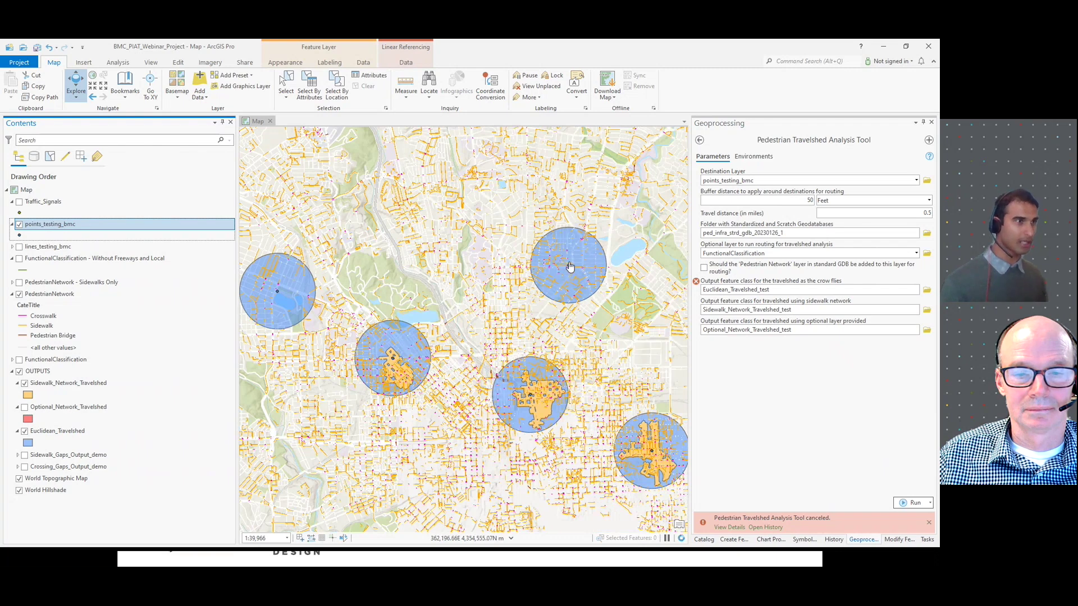
scroll(569, 266, up, 5)
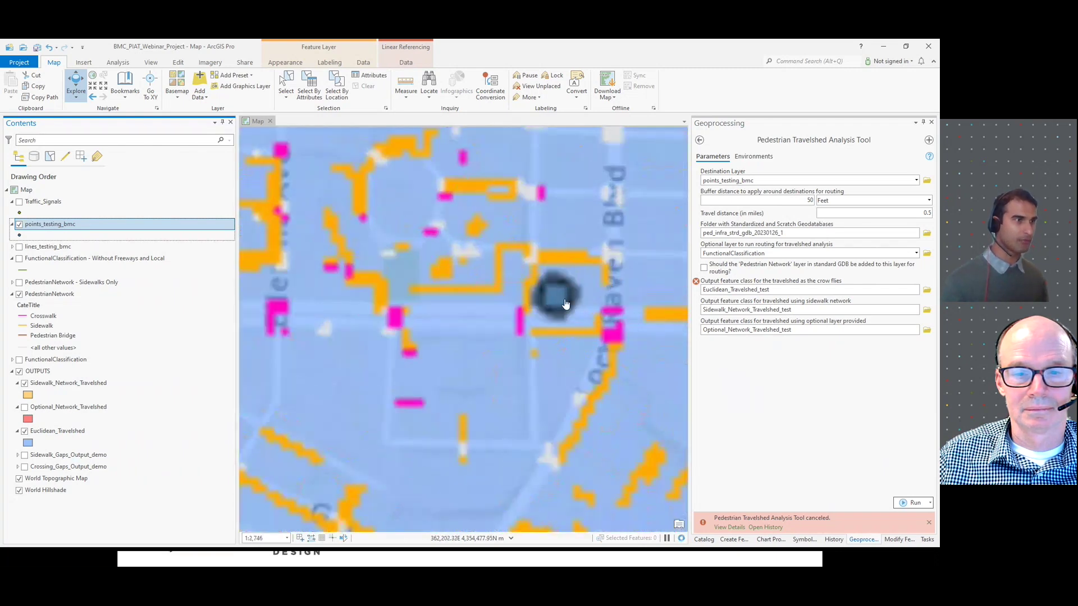
scroll(542, 298, up, 2)
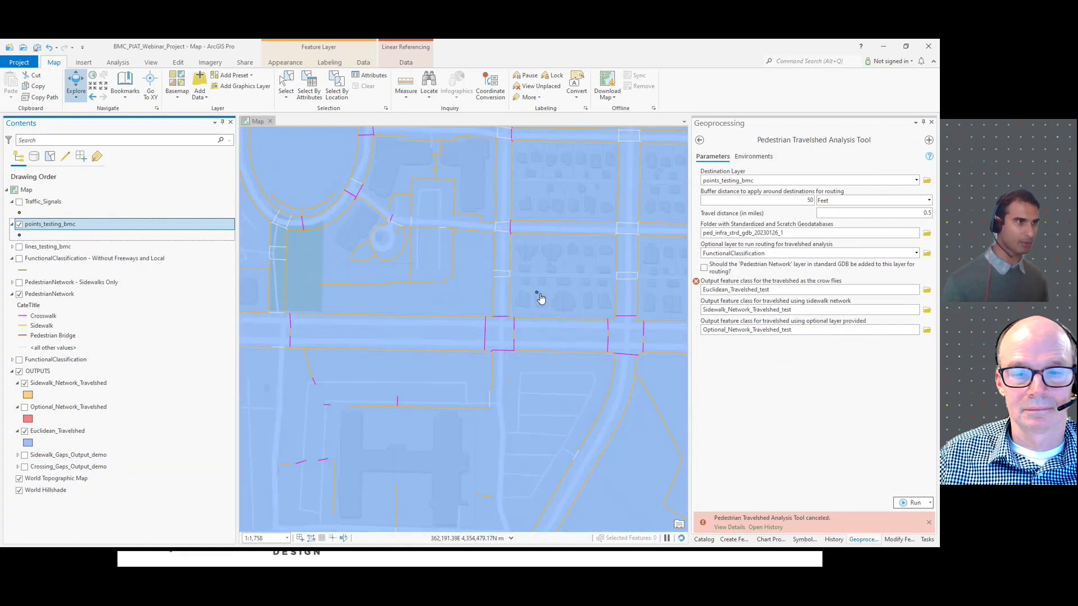
click(405, 83)
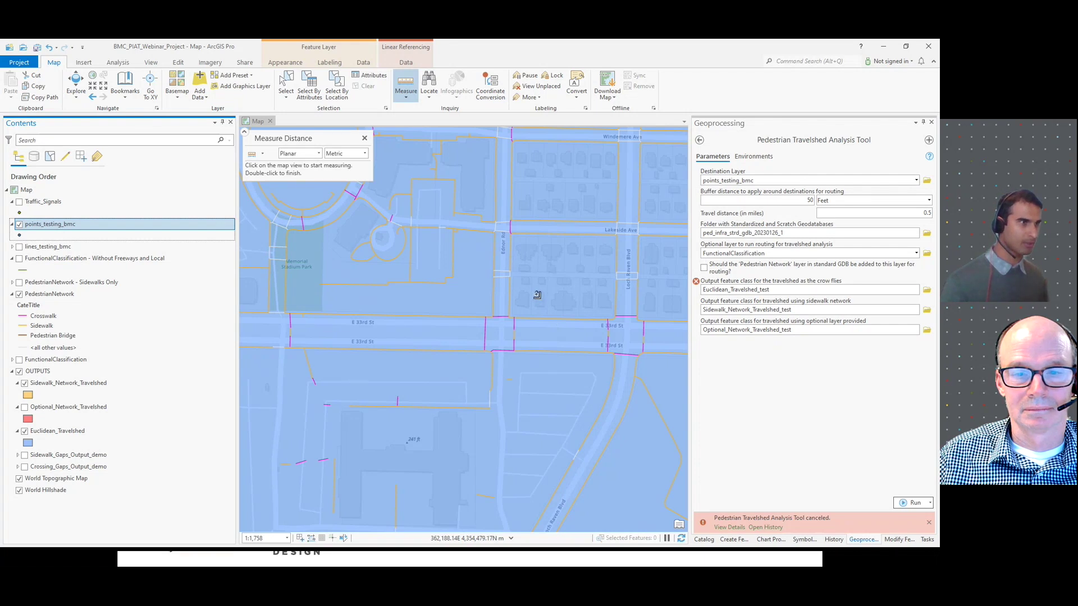
Measure about 80.88 ft from the test point to the street in feet, then end the measurement.
click(537, 293)
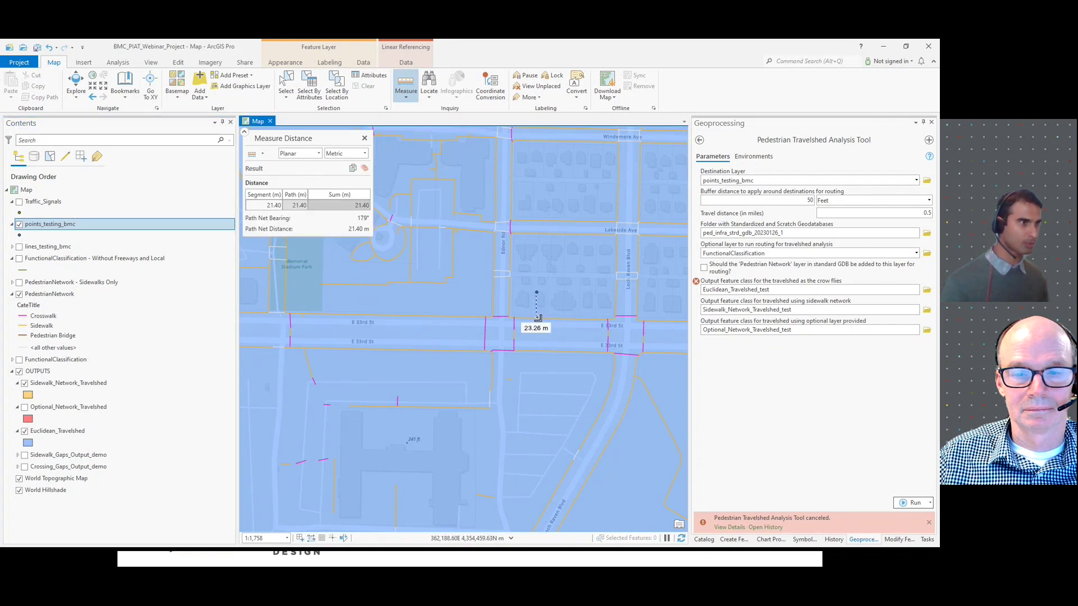
click(365, 154)
click(333, 194)
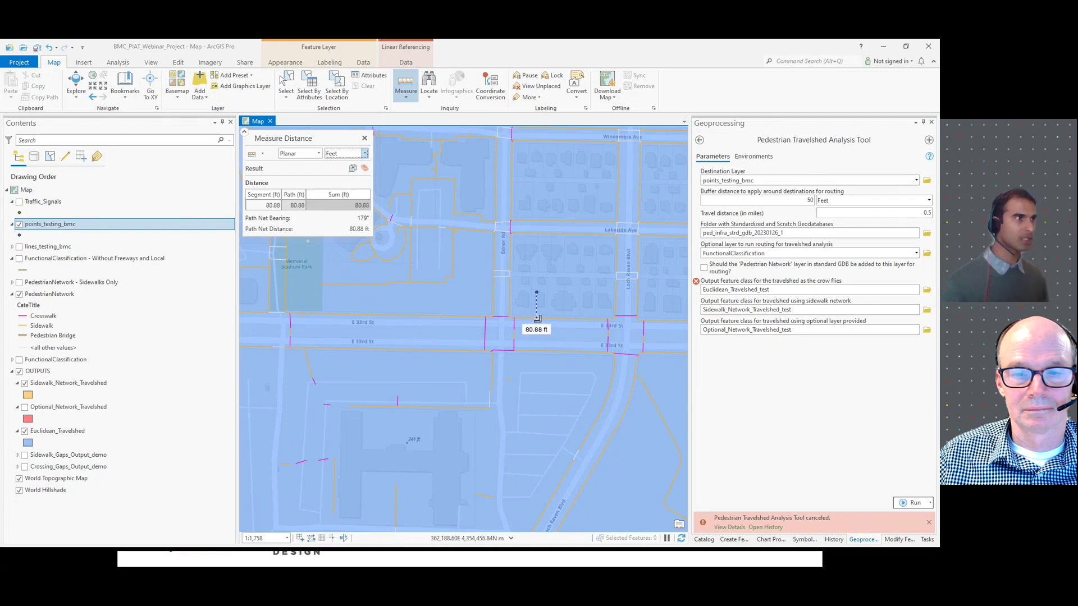
click(363, 139)
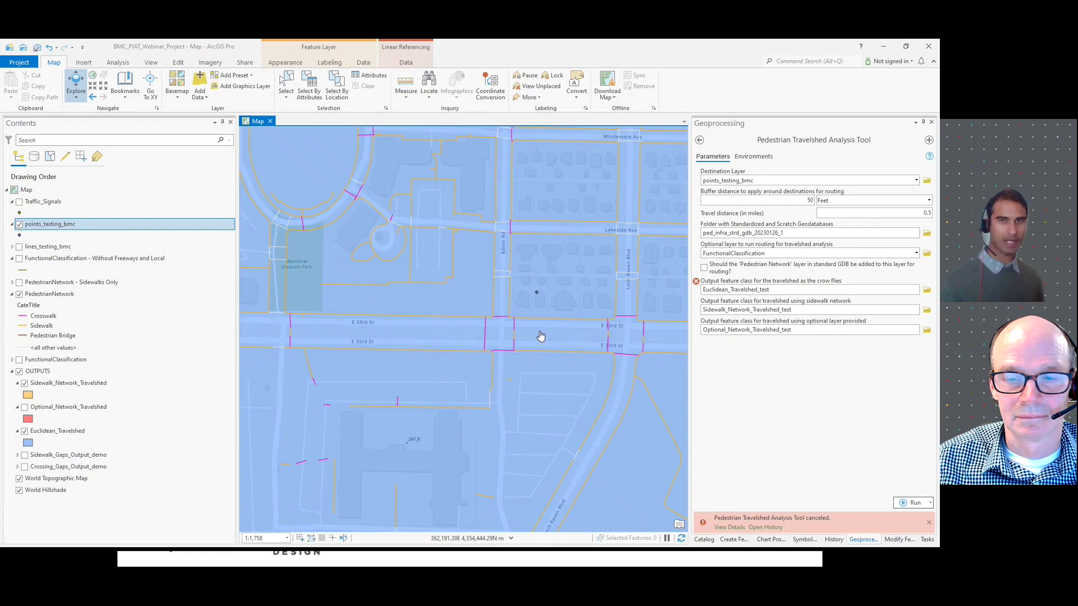
Zoom out to see the blue Euclidean circle and neighbouring travelsheds, then zoom back in.
scroll(542, 332, down, 3)
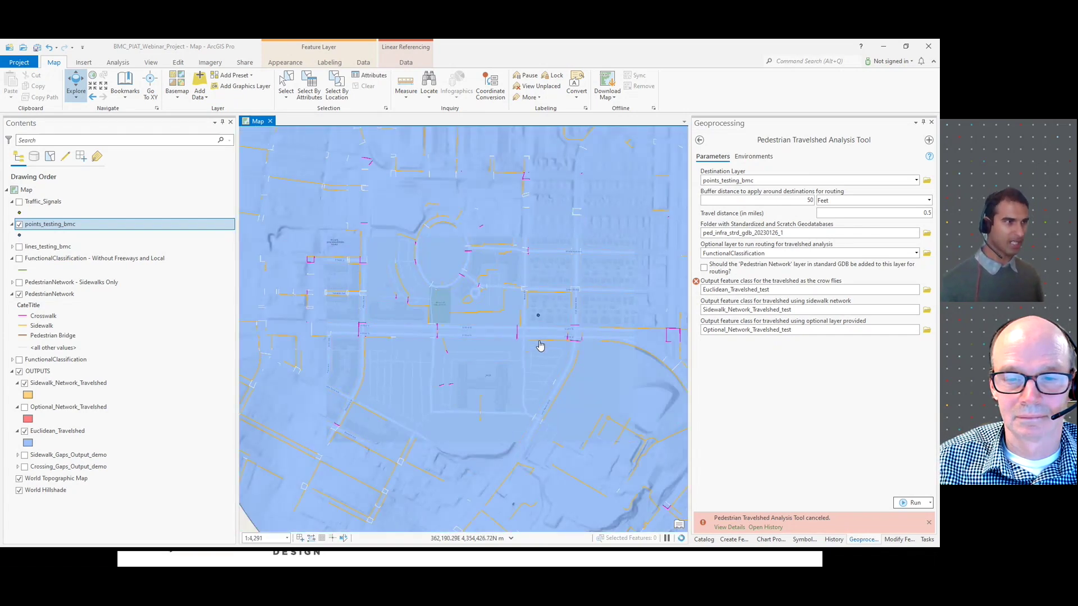
scroll(540, 346, down, 3)
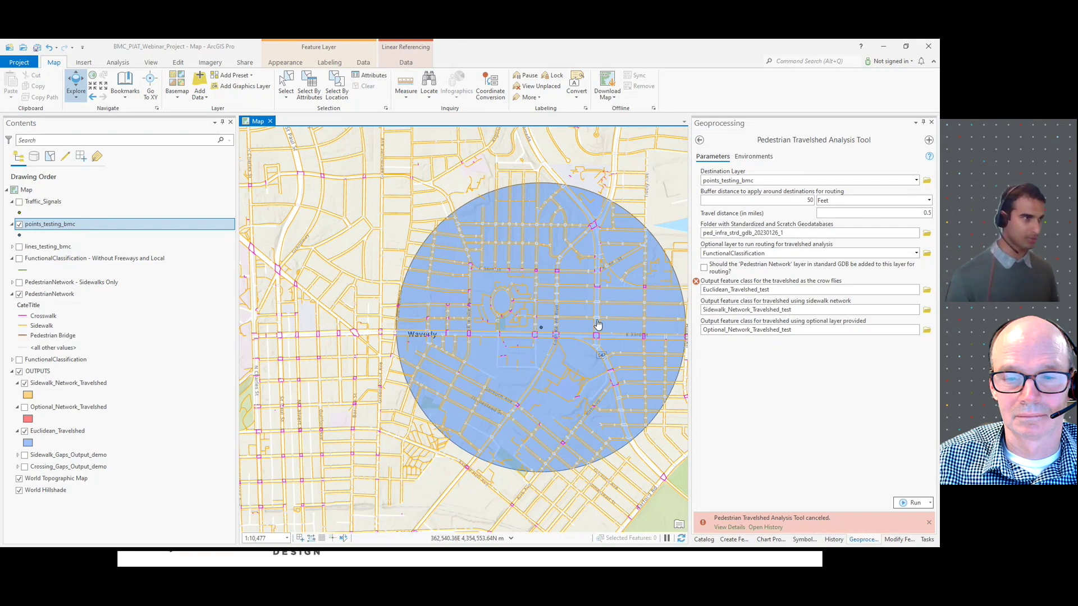
scroll(594, 330, down, 3)
drag(556, 425, 510, 234)
scroll(455, 332, up, 3)
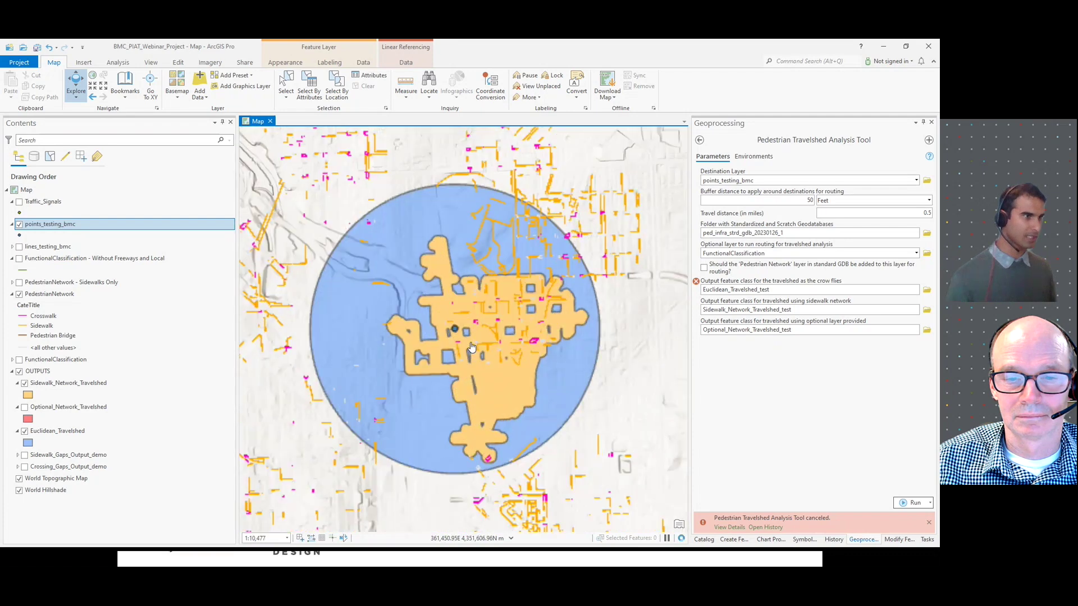
scroll(455, 332, up, 2)
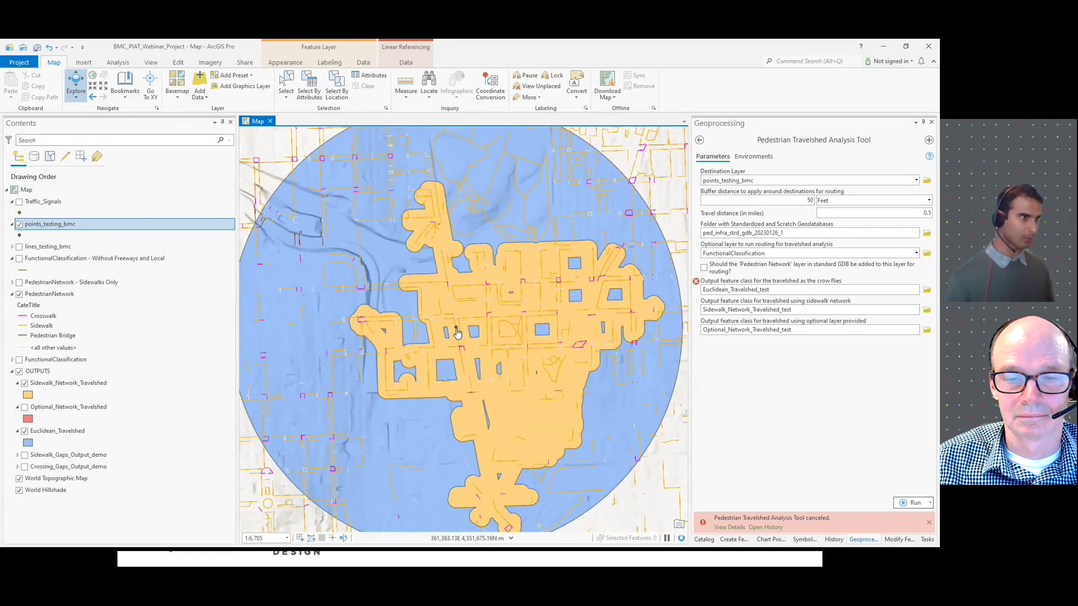
scroll(458, 336, up, 2)
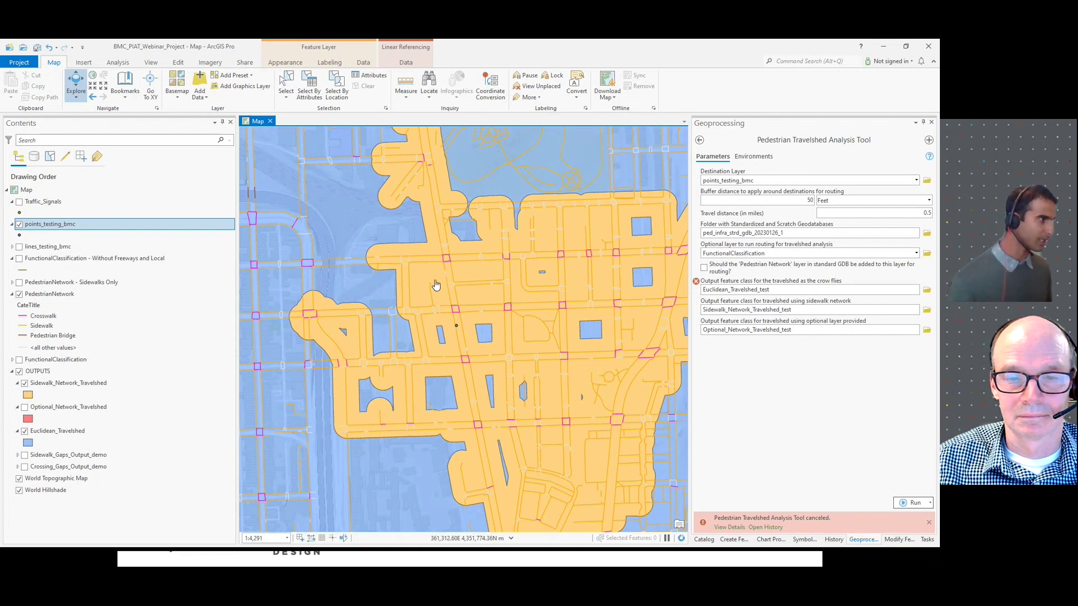
Pan along the orange sidewalk travelshed from its southern end to the centre.
click(63, 349)
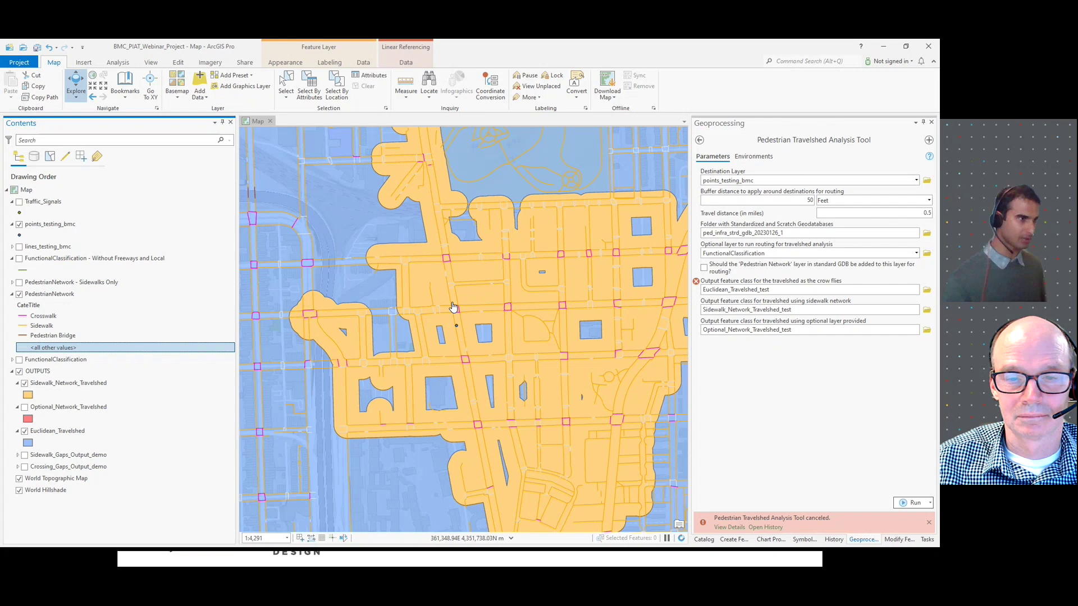
drag(475, 369, 461, 178)
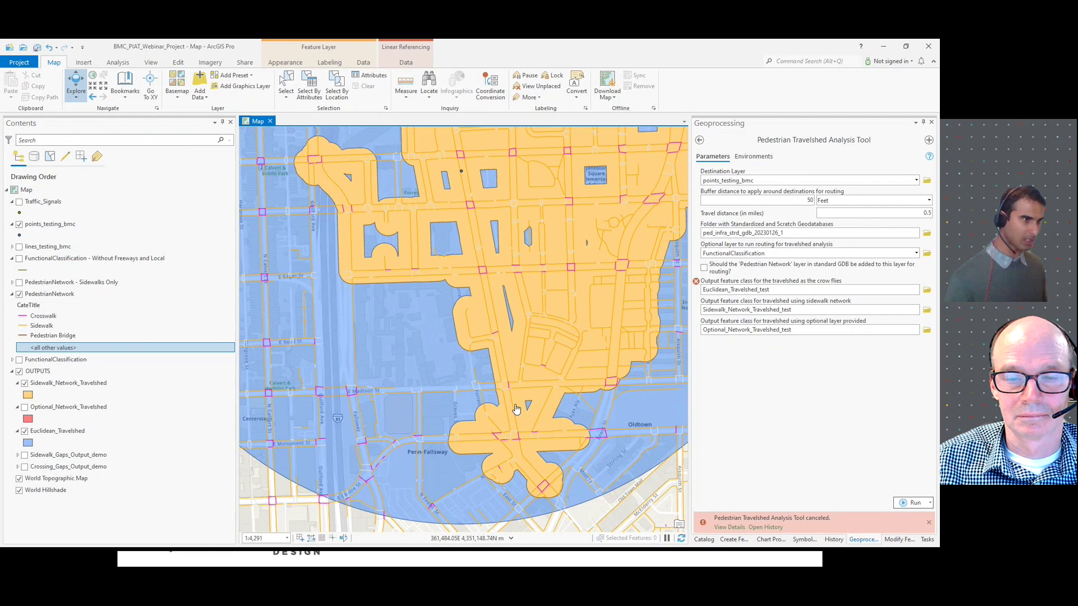
drag(490, 278, 491, 390)
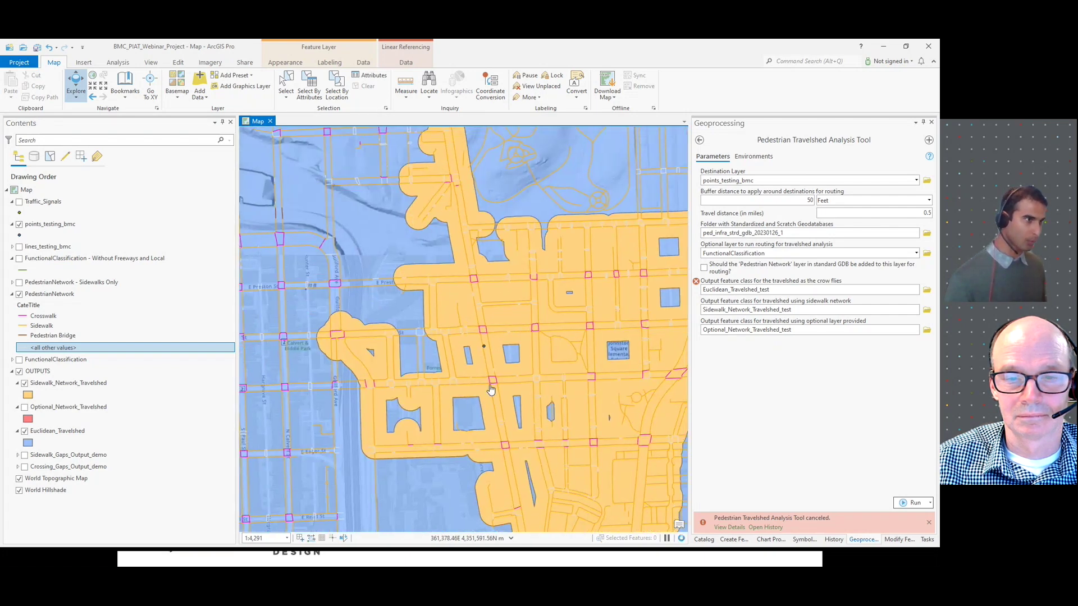
scroll(440, 396, up, 2)
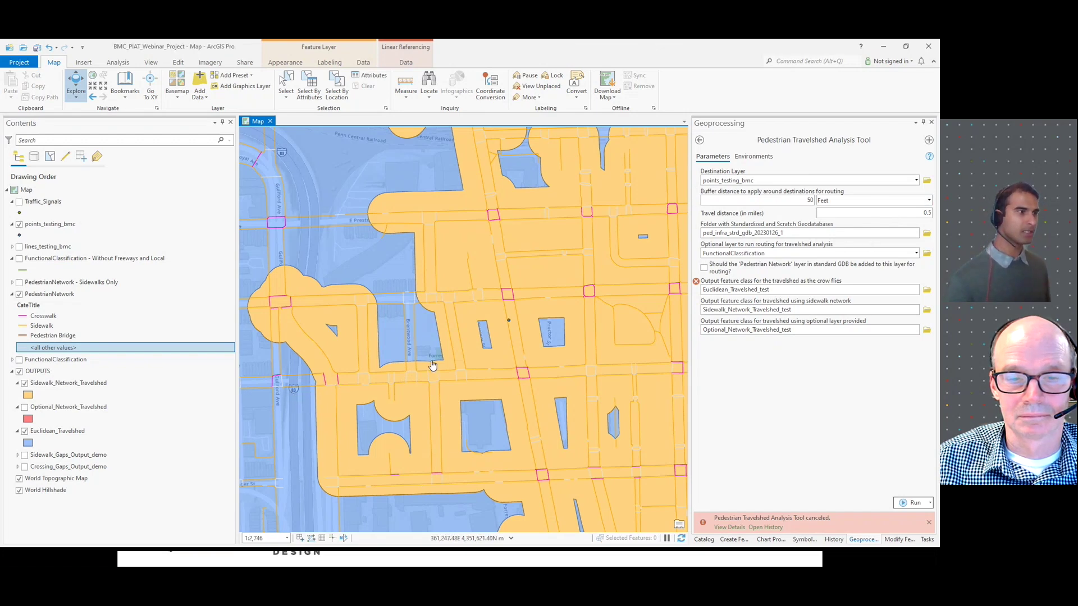
scroll(432, 366, down, 3)
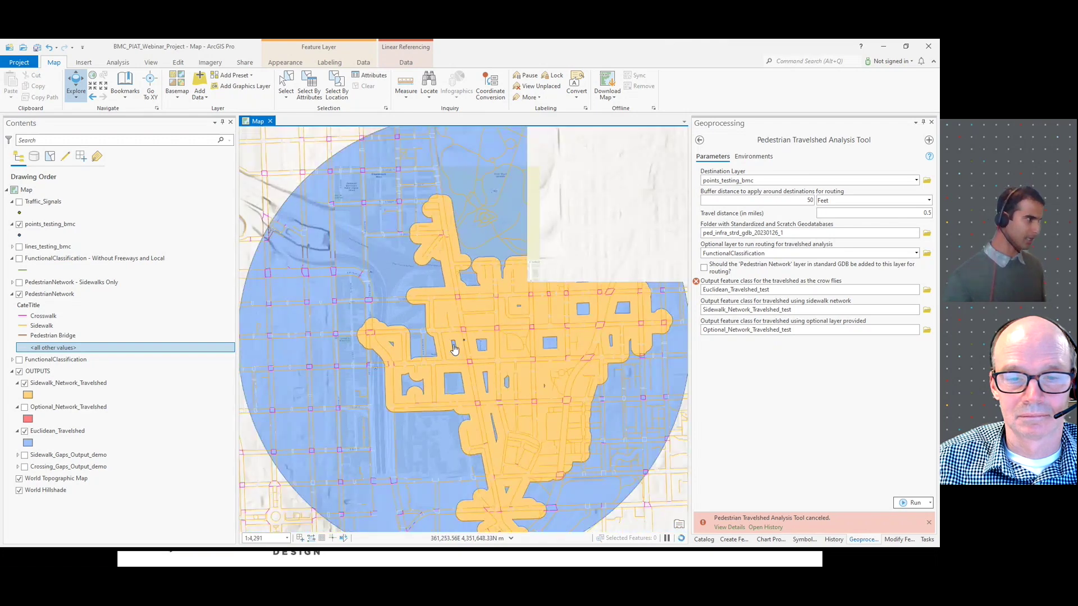
Hide Sidewalk_Network_Travelshed and show the red Optional_Network_Travelshed.
click(25, 383)
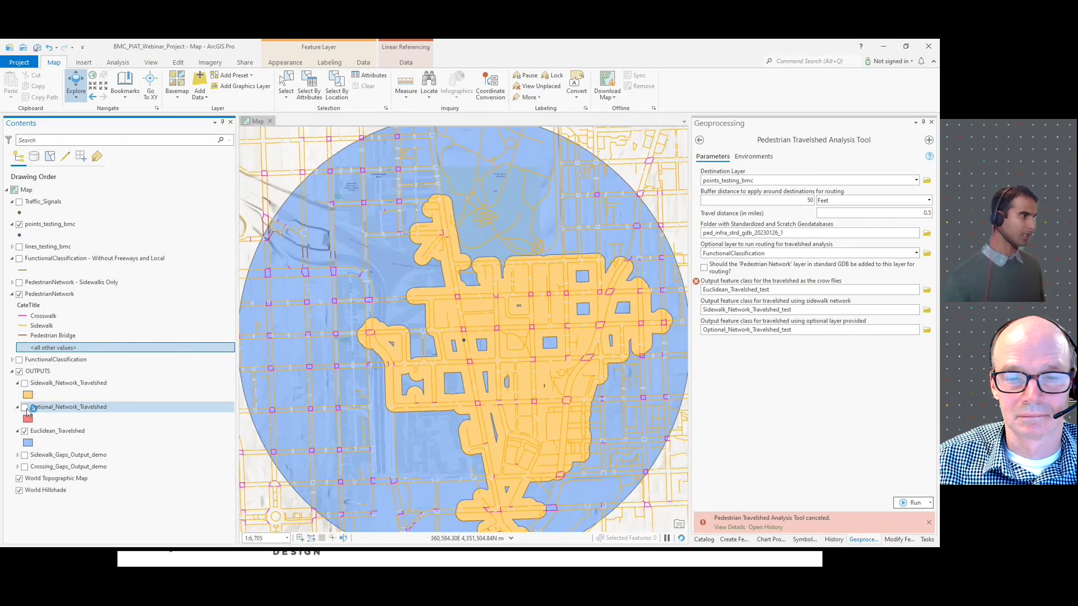
click(25, 411)
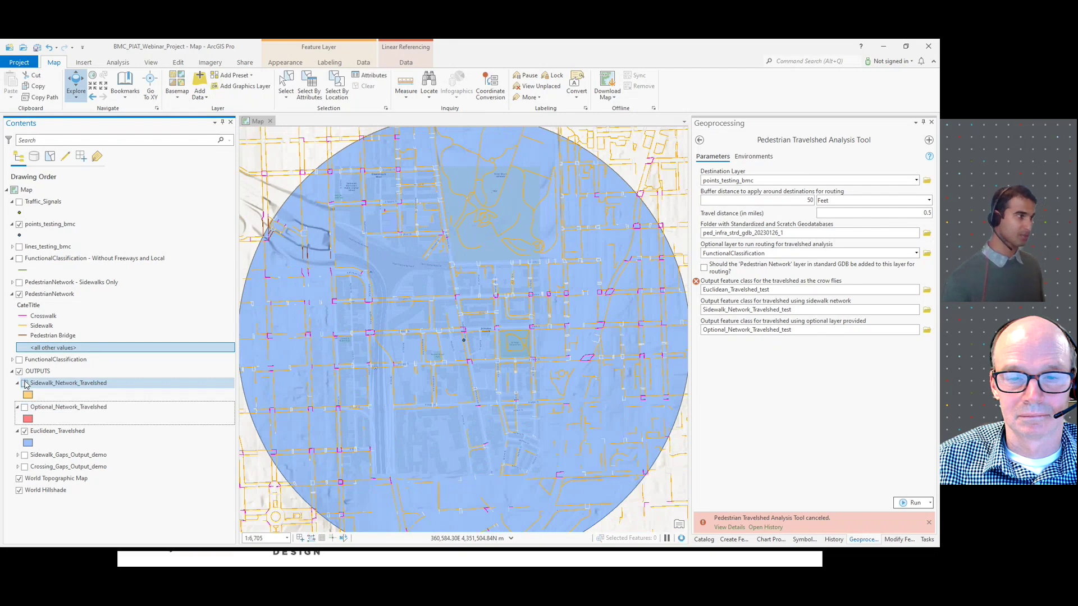
click(24, 384)
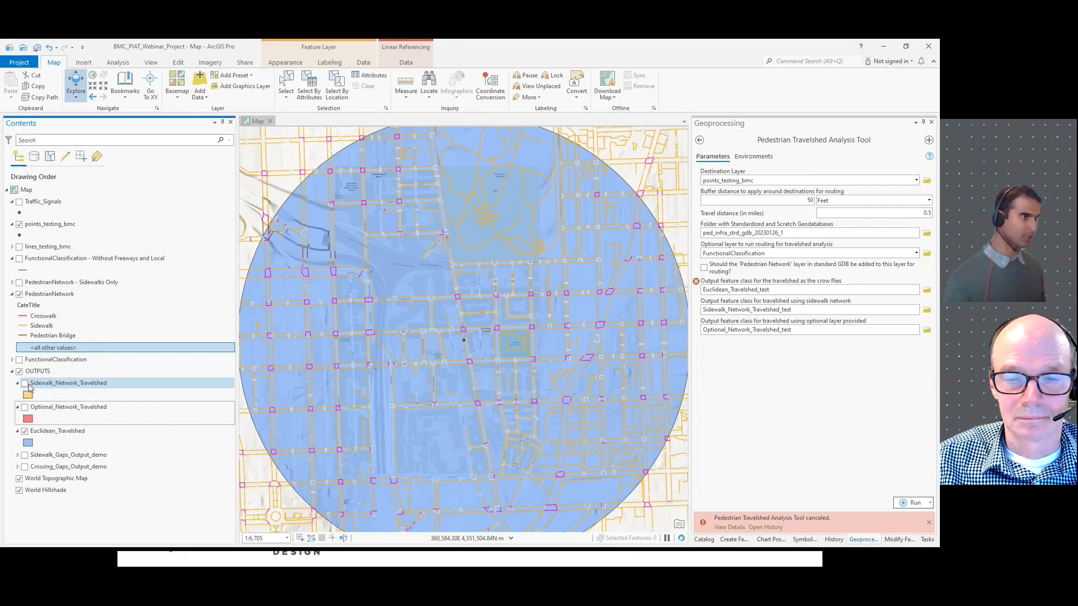
click(33, 407)
click(24, 407)
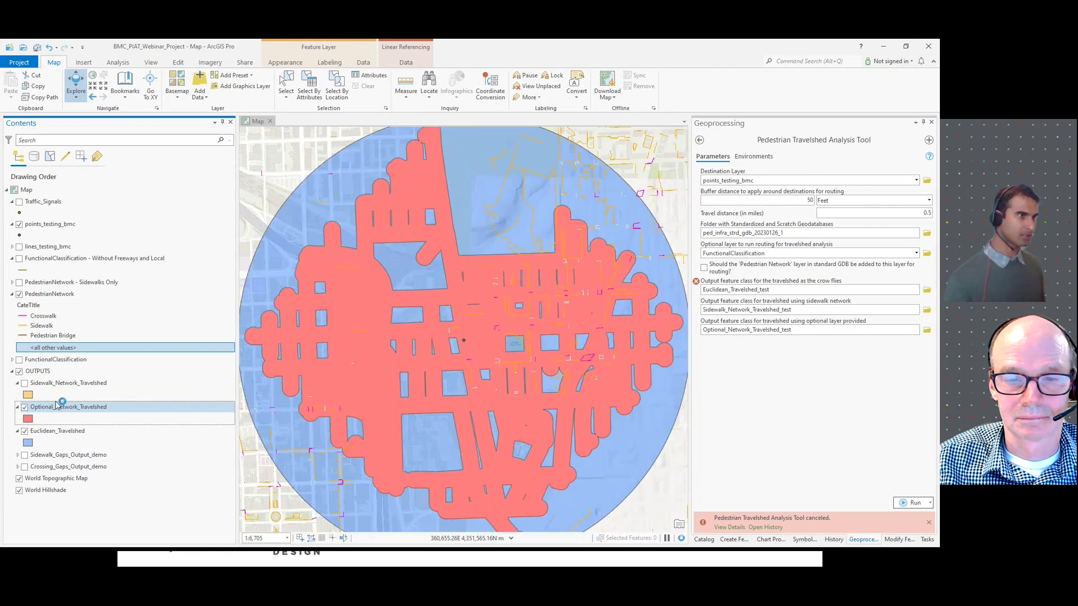
click(543, 301)
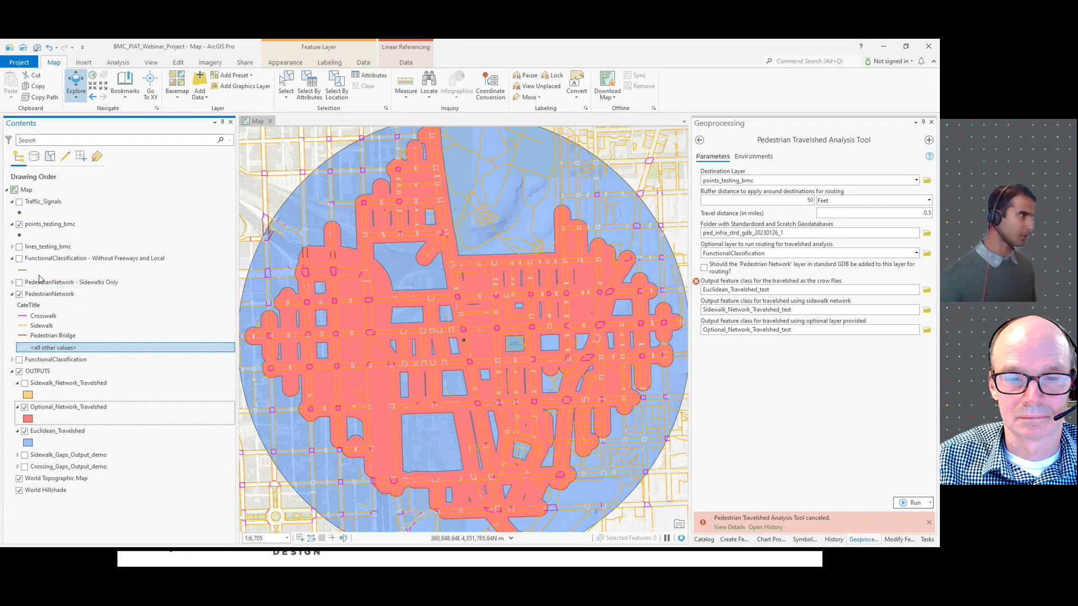
Hide PedestrianNetwork, show FunctionalClassification roads, and turn Sidewalk_Network_Travelshed back on.
click(20, 295)
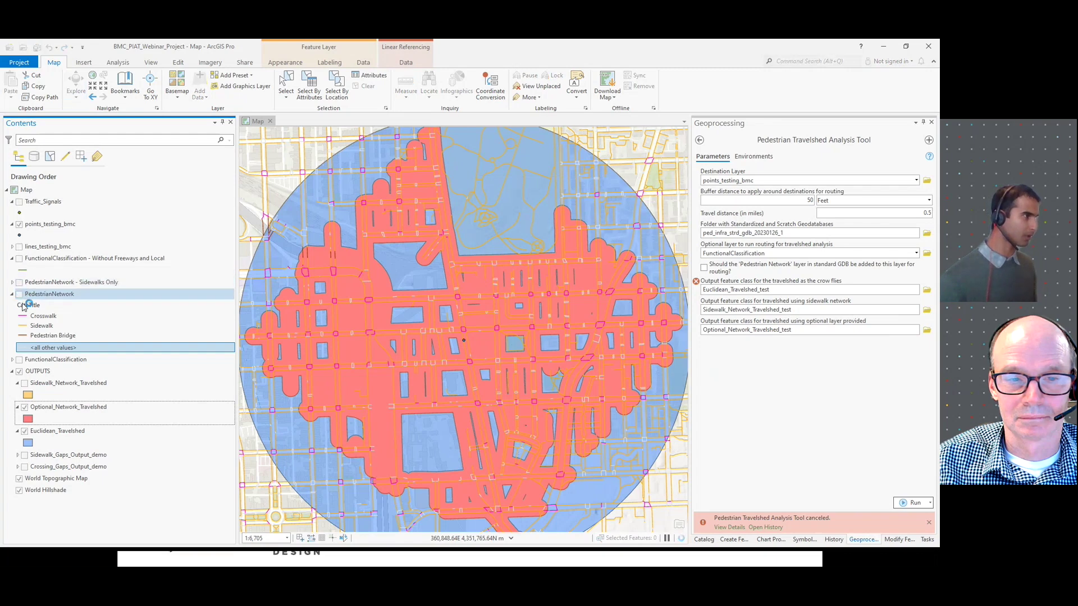
click(19, 362)
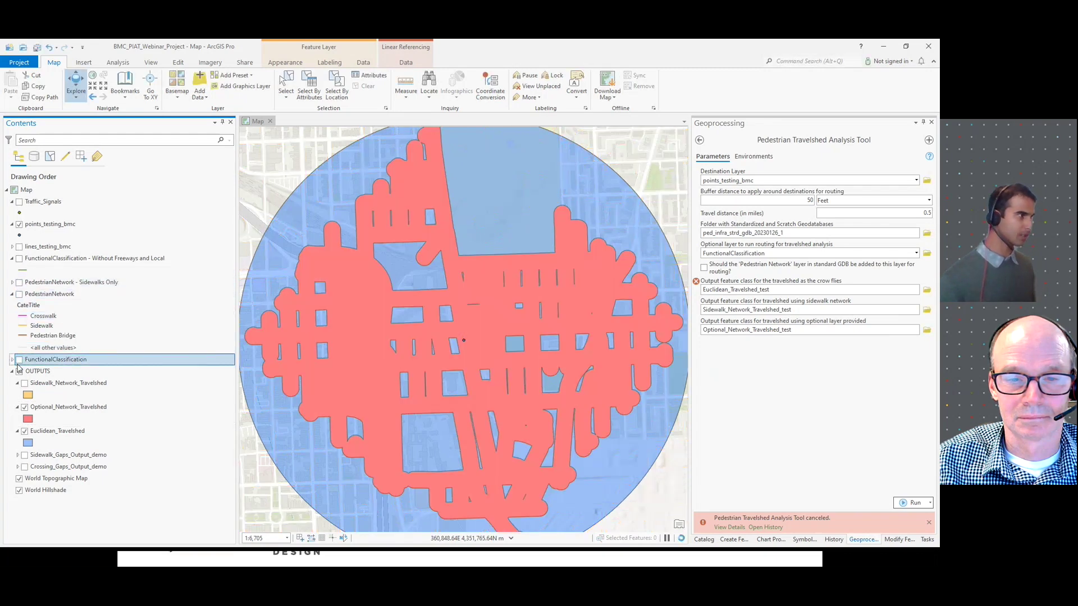
click(20, 359)
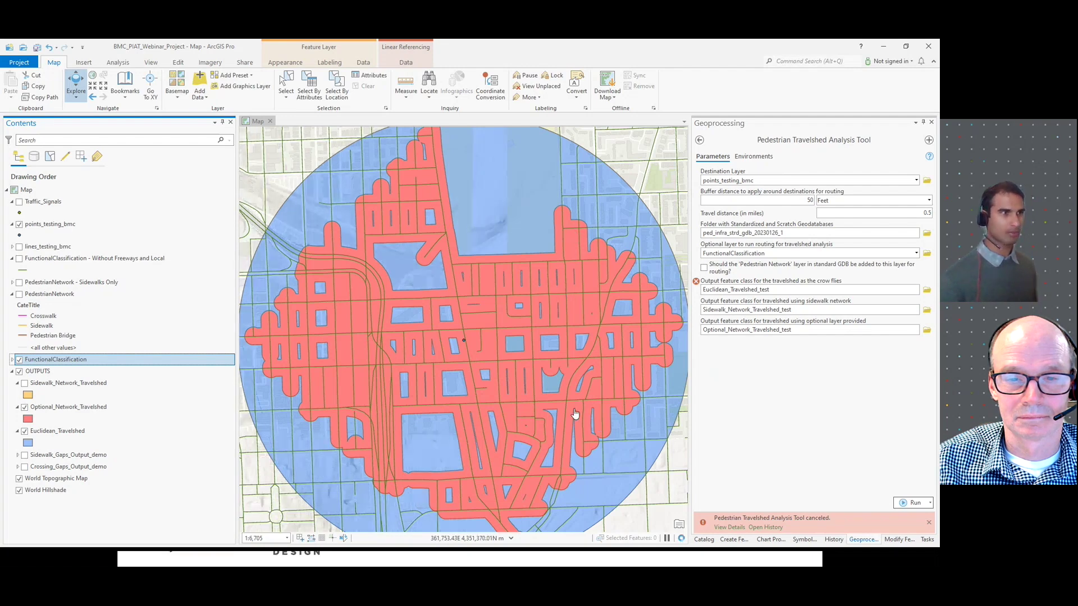
click(24, 384)
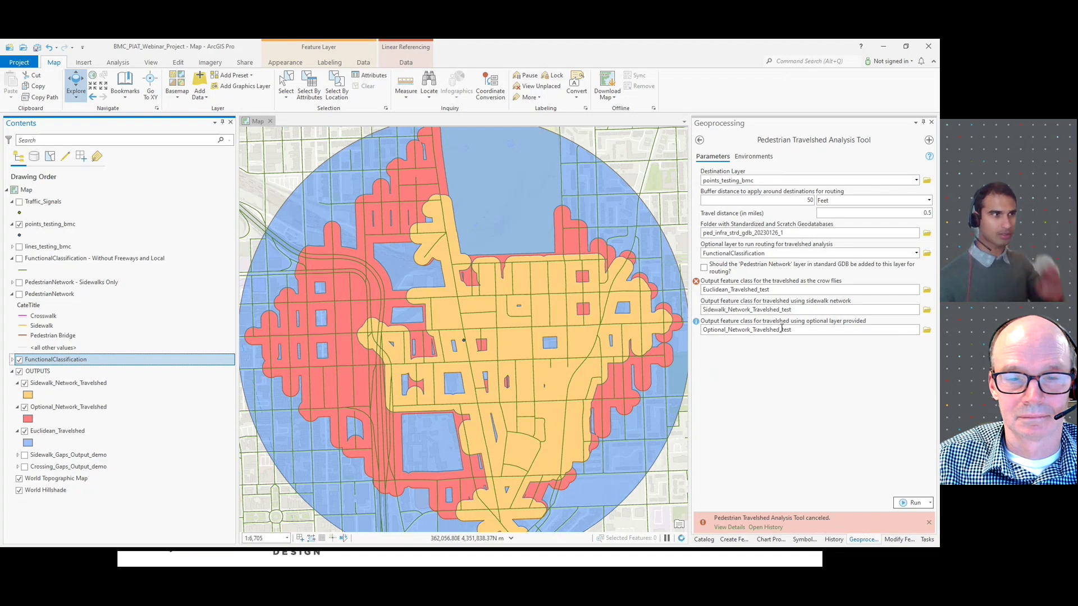
Open the Catalog and select the Pedestrian Travelshed Analysis Tool in Needs Assessment Toolbox.pyt.
click(768, 255)
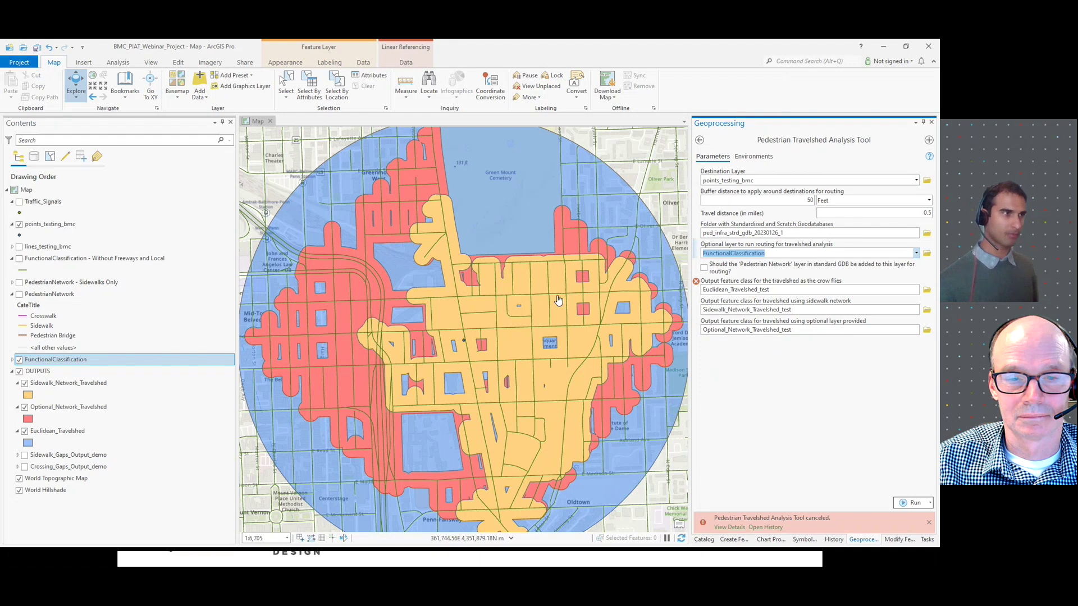
scroll(537, 361, down, 3)
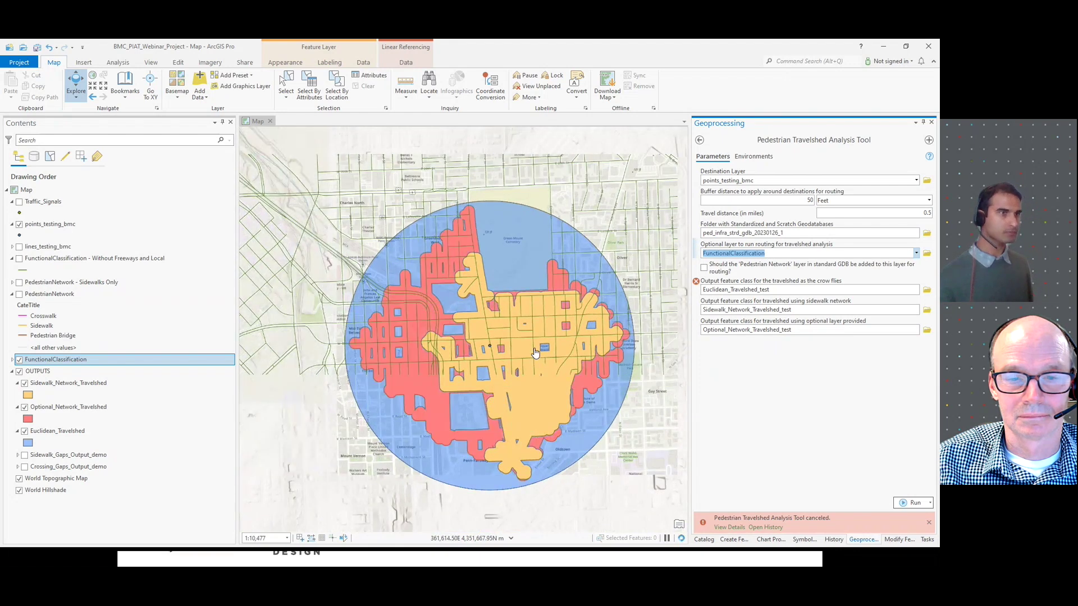
click(703, 540)
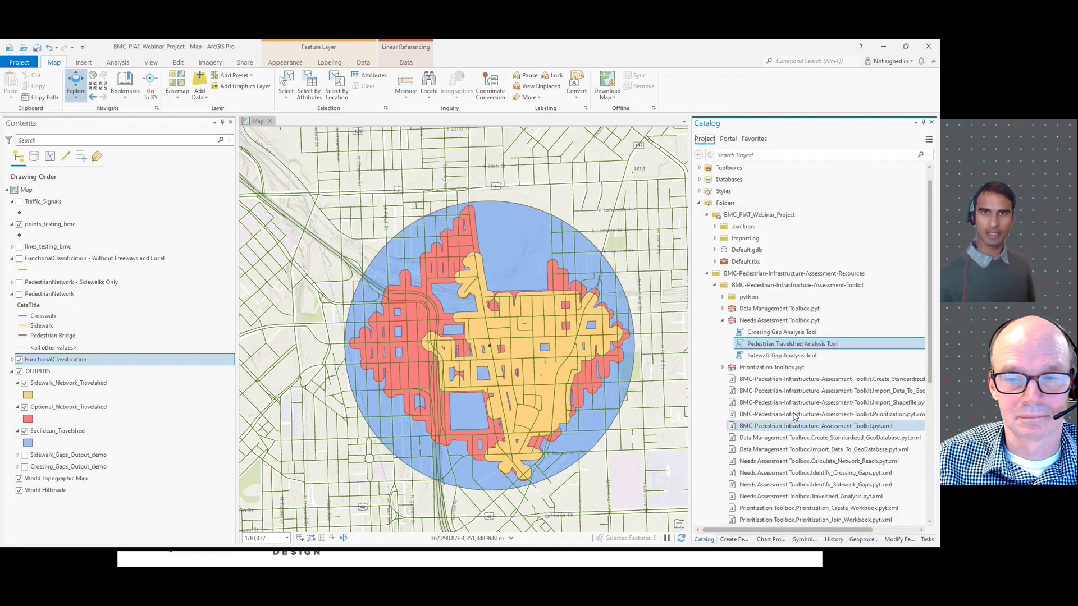
click(860, 340)
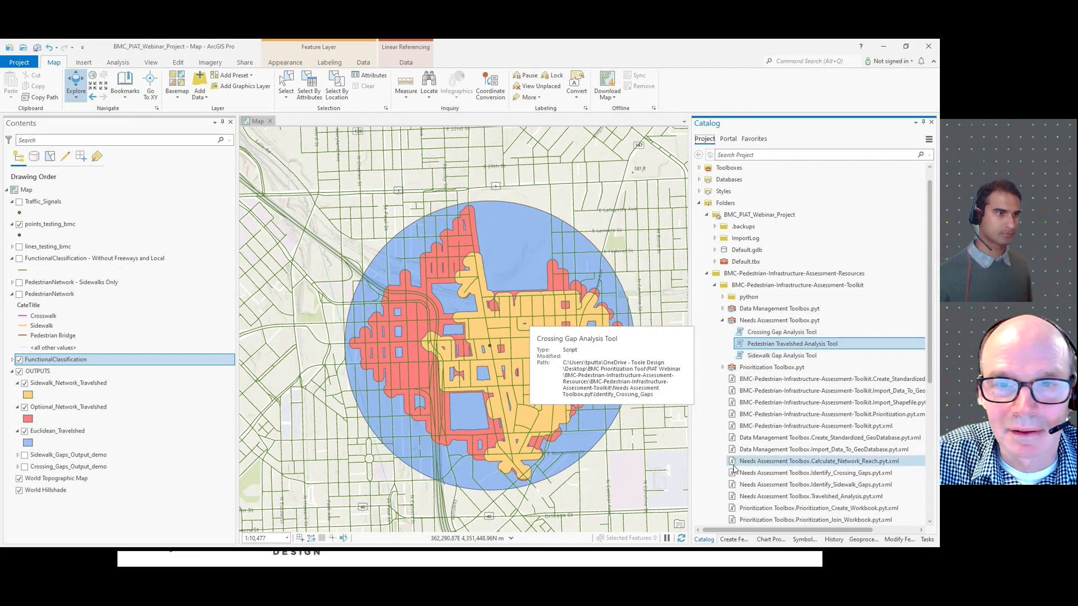